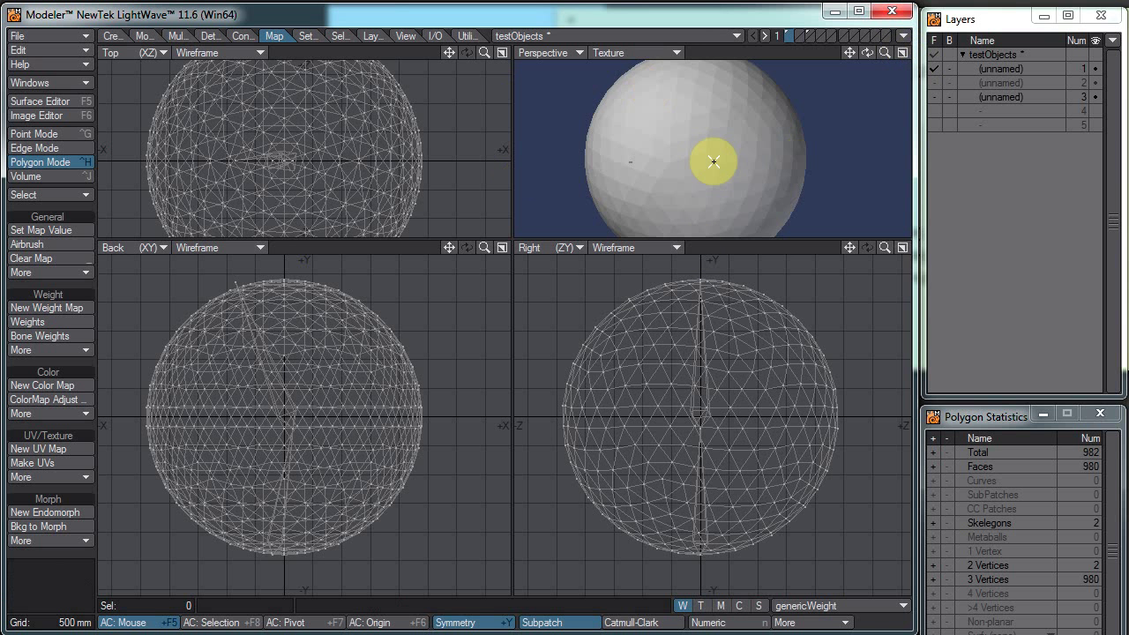
# - Switch the active vertex map type to morph with the (base) map
pyautogui.click(721, 606)
pyautogui.click(814, 609)
pyautogui.click(819, 624)
pyautogui.click(821, 608)
pyautogui.click(821, 597)
pyautogui.moveTo(680, 330); pyautogui.dragTo(690, 372)
pyautogui.press('/')
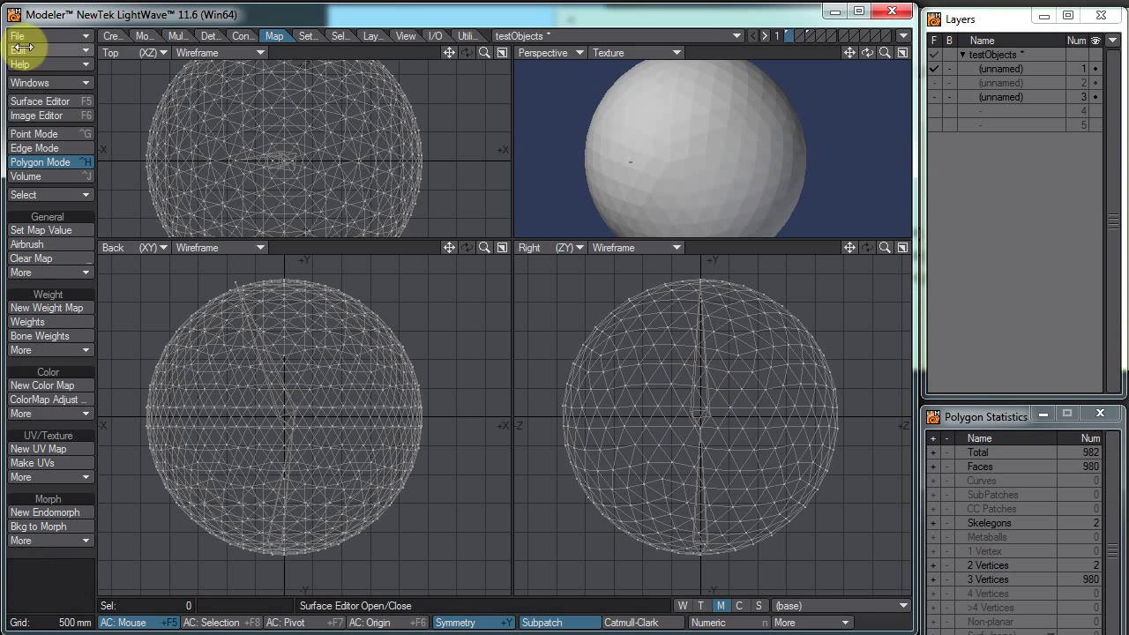
# - Make the sphere's layer 1 the foreground layer and open it in Vertex Paint
pyautogui.click(1029, 99)
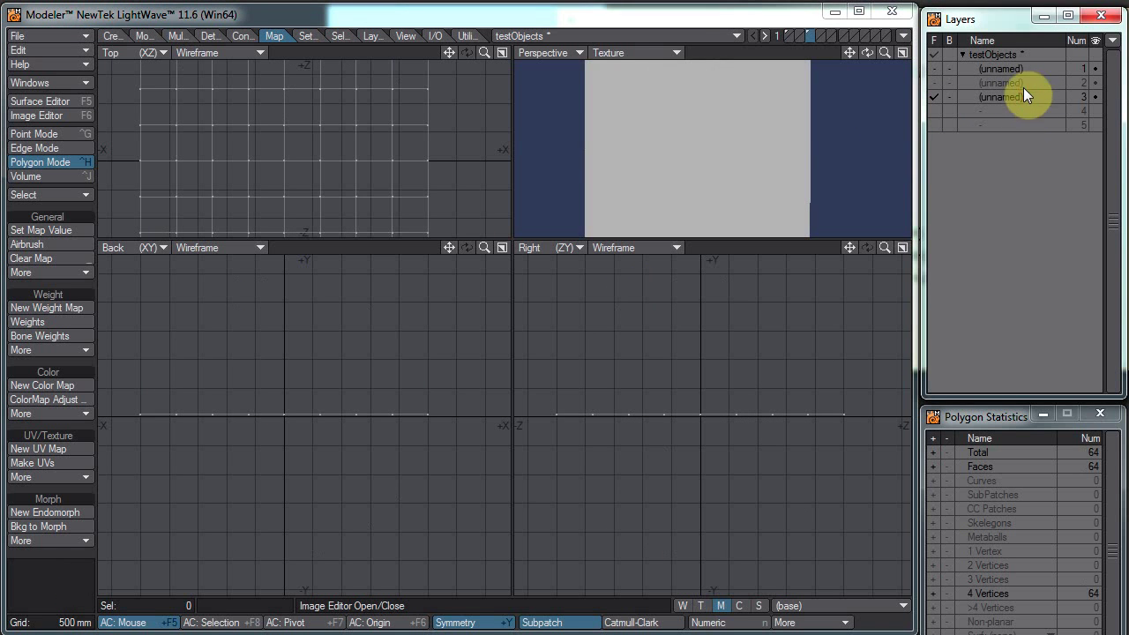
pyautogui.click(1002, 69)
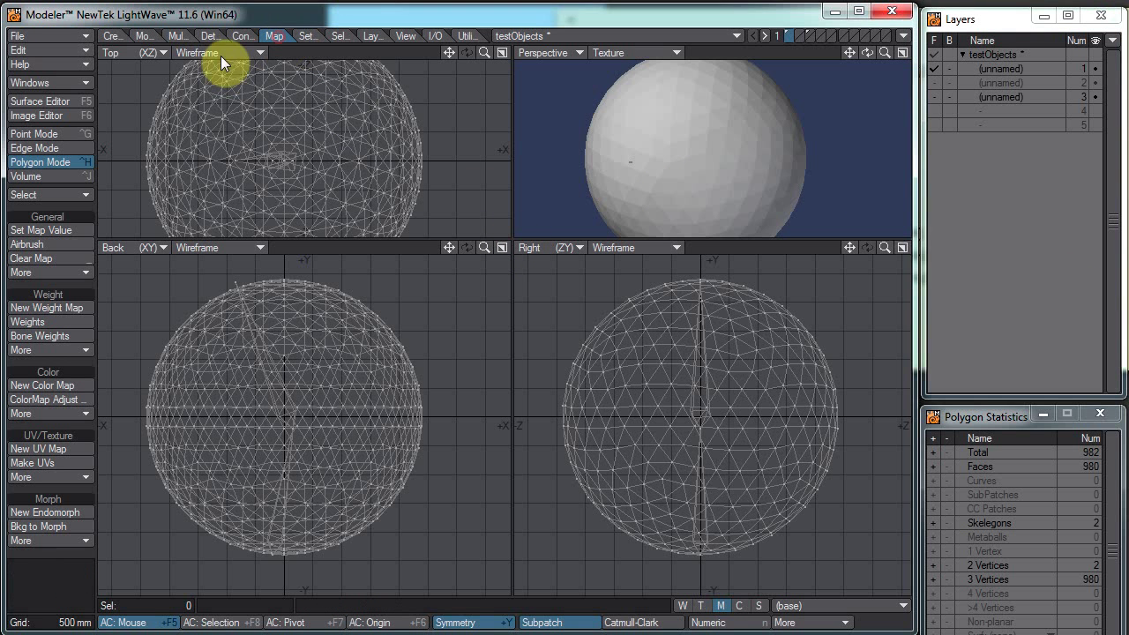
pyautogui.click(58, 409)
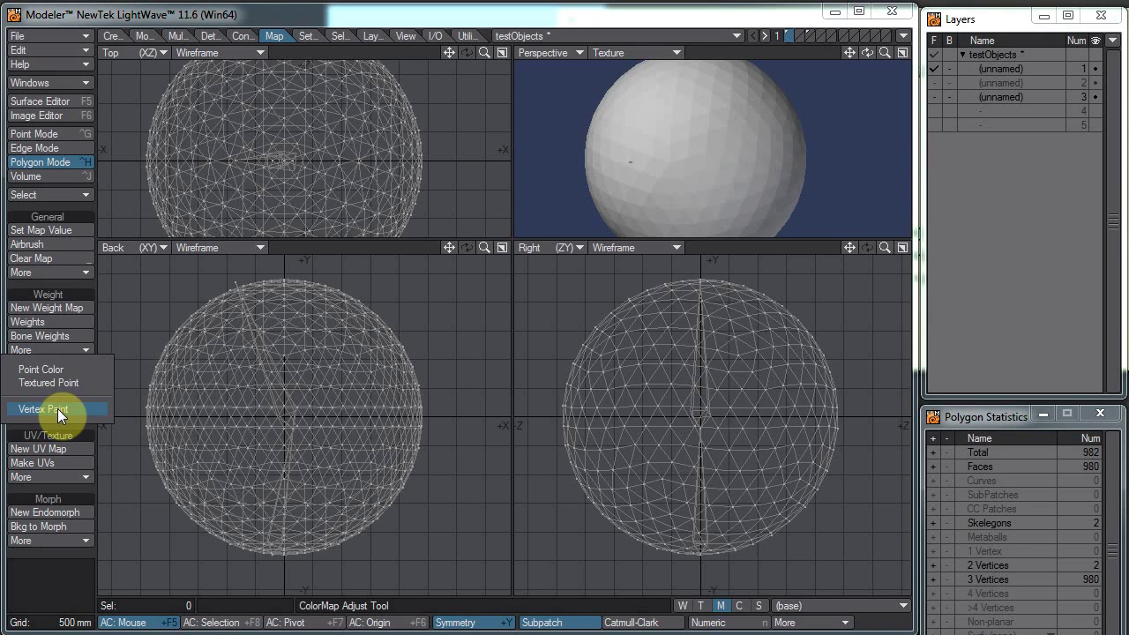
pyautogui.click(58, 409)
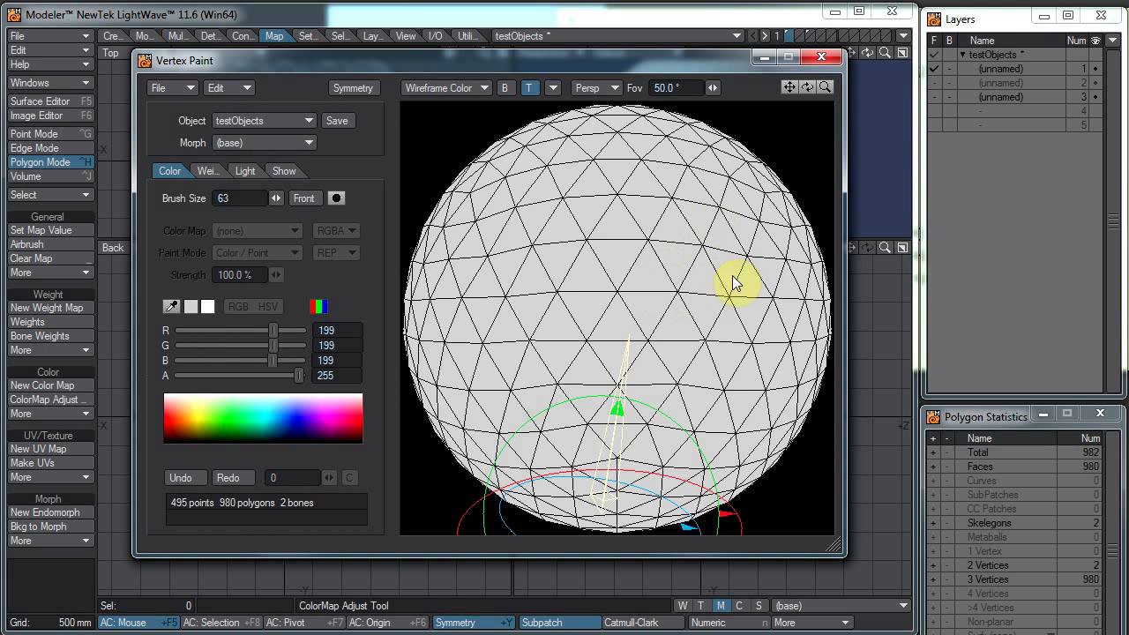
# - Examine the wireframe sphere and its bones from several angles and distances in the Vertex Paint view
pyautogui.keyDown('ctrl'); pyautogui.keyDown('alt'); pyautogui.moveTo(723, 342); pyautogui.dragTo(681, 353); pyautogui.keyUp('alt'); pyautogui.keyUp('ctrl')
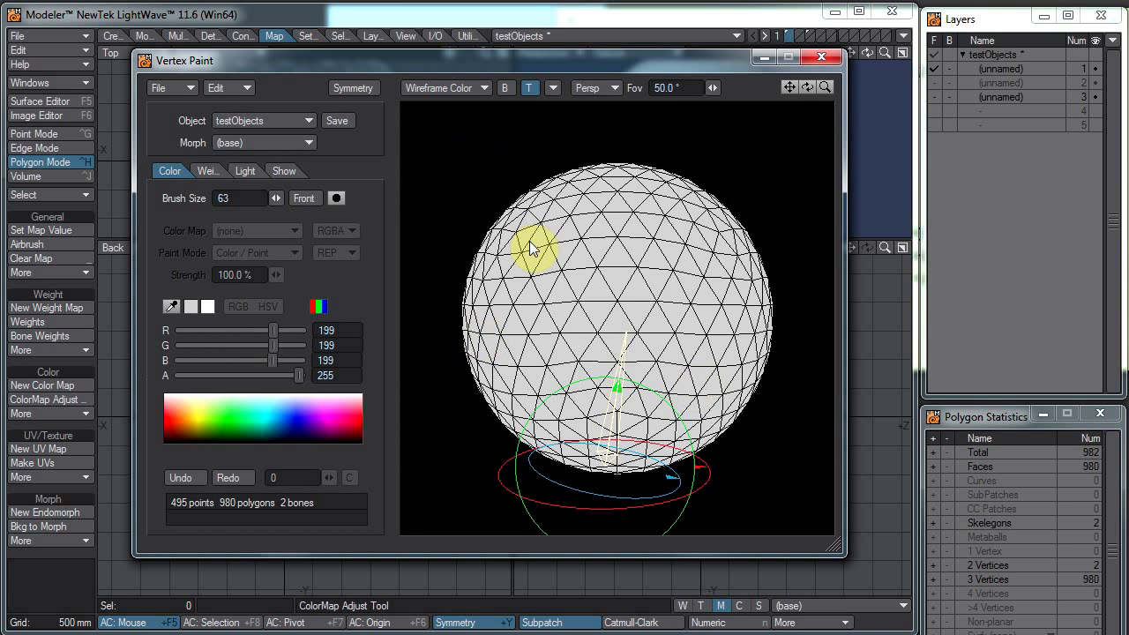
pyautogui.moveTo(803, 89)
pyautogui.mouseDown()
pyautogui.moveTo(894, 87)
pyautogui.moveTo(703, 70)
pyautogui.moveTo(812, 88)
pyautogui.moveTo(630, 194)
pyautogui.moveTo(802, 156)
pyautogui.moveTo(785, 156)
pyautogui.mouseUp()
pyautogui.moveTo(812, 92)
pyautogui.mouseDown()
pyautogui.moveTo(817, 34)
pyautogui.moveTo(738, 199)
pyautogui.moveTo(792, 106)
pyautogui.moveTo(618, 264)
pyautogui.mouseUp()
pyautogui.moveTo(367, 455)
pyautogui.mouseDown()
pyautogui.moveTo(585, 504)
pyautogui.moveTo(647, 373)
pyautogui.moveTo(559, 303)
pyautogui.mouseUp()
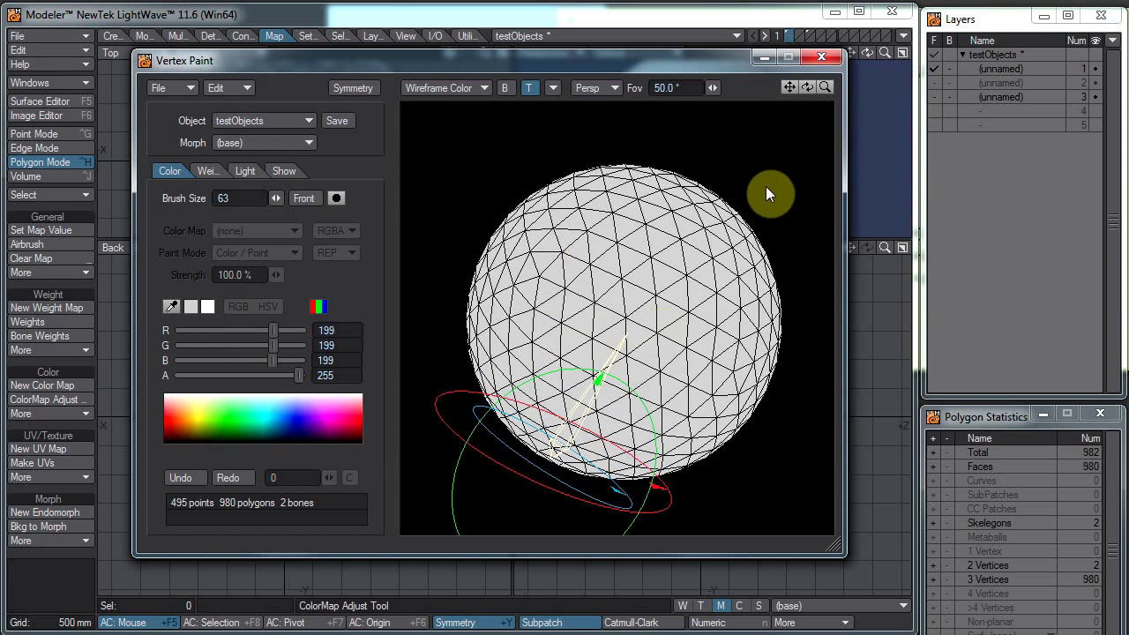
pyautogui.moveTo(829, 89); pyautogui.dragTo(834, 102)
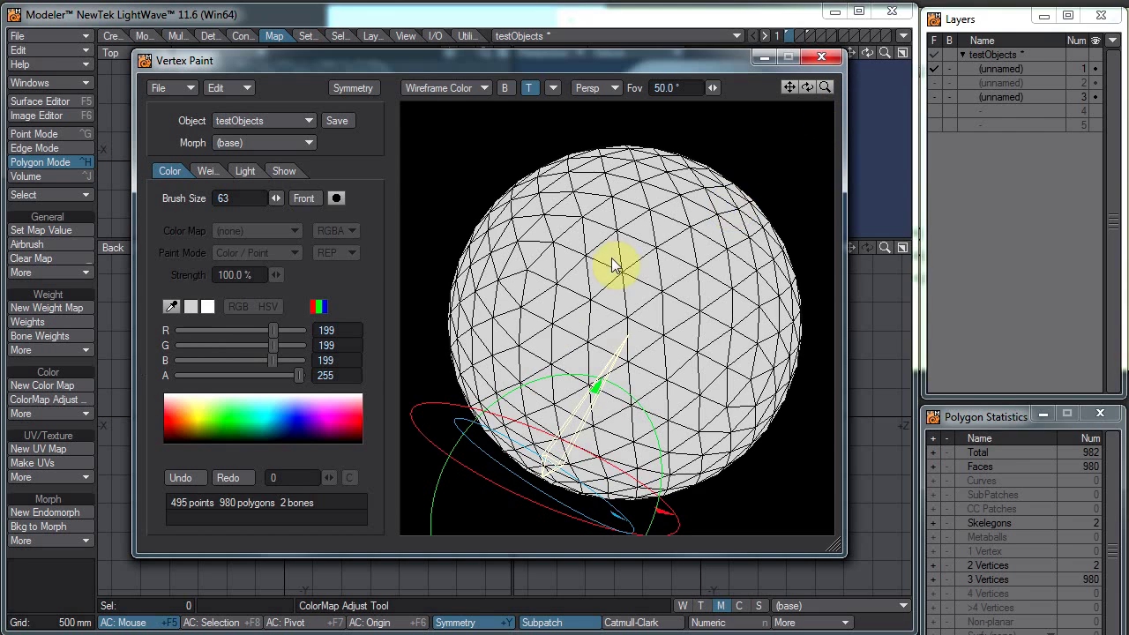
pyautogui.moveTo(558, 298)
pyautogui.mouseDown()
pyautogui.moveTo(743, 308)
pyautogui.moveTo(597, 314)
pyautogui.moveTo(797, 247)
pyautogui.moveTo(583, 366)
pyautogui.moveTo(642, 380)
pyautogui.moveTo(605, 344)
pyautogui.moveTo(644, 347)
pyautogui.mouseUp()
pyautogui.moveTo(510, 313)
pyautogui.mouseDown()
pyautogui.moveTo(609, 315)
pyautogui.moveTo(574, 332)
pyautogui.mouseUp()
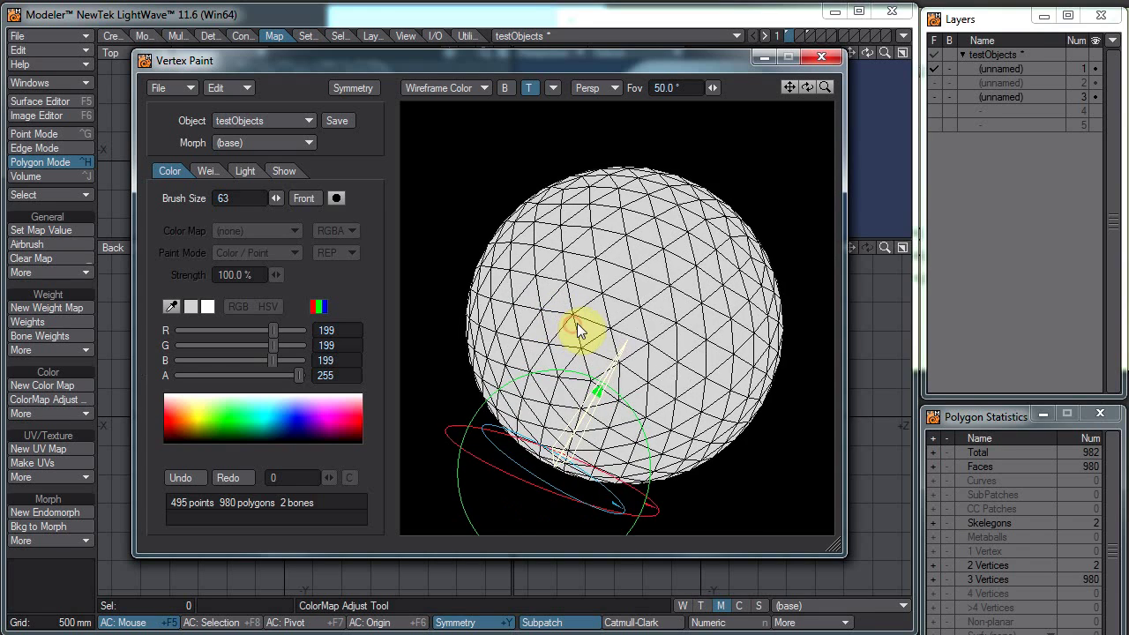
pyautogui.moveTo(613, 300)
pyautogui.mouseDown()
pyautogui.moveTo(650, 298)
pyautogui.moveTo(609, 290)
pyautogui.moveTo(680, 320)
pyautogui.moveTo(750, 182)
pyautogui.moveTo(751, 285)
pyautogui.moveTo(628, 322)
pyautogui.moveTo(617, 308)
pyautogui.moveTo(164, 244)
pyautogui.mouseUp()
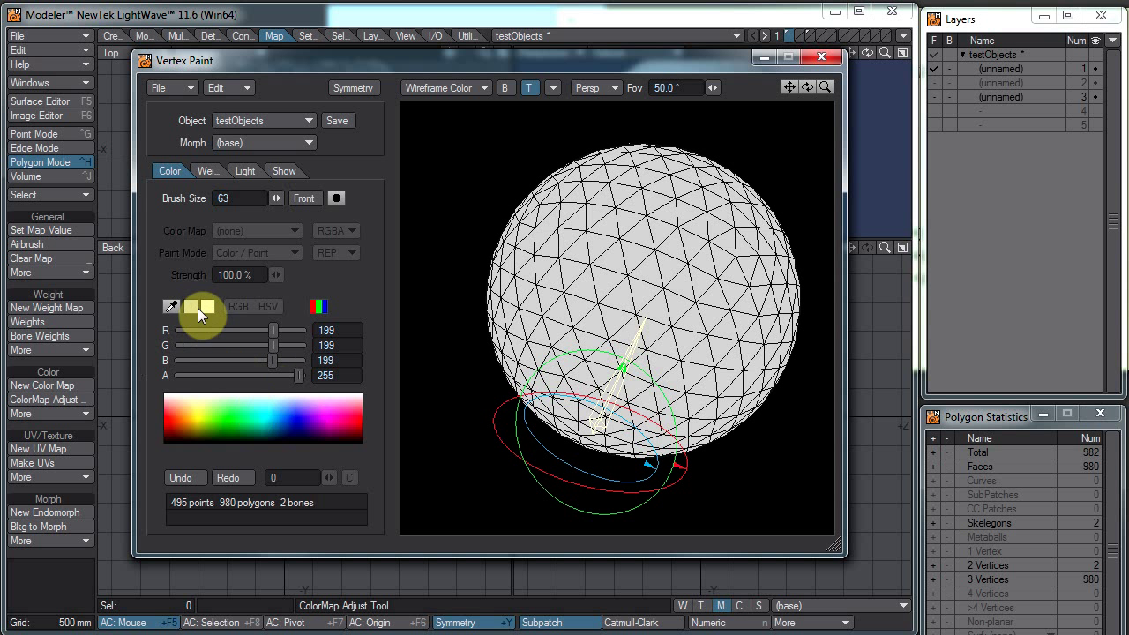
# - Set the paint color to blue (0, 27, 237) and create a vertex color map named Vertex Color
pyautogui.click(292, 420)
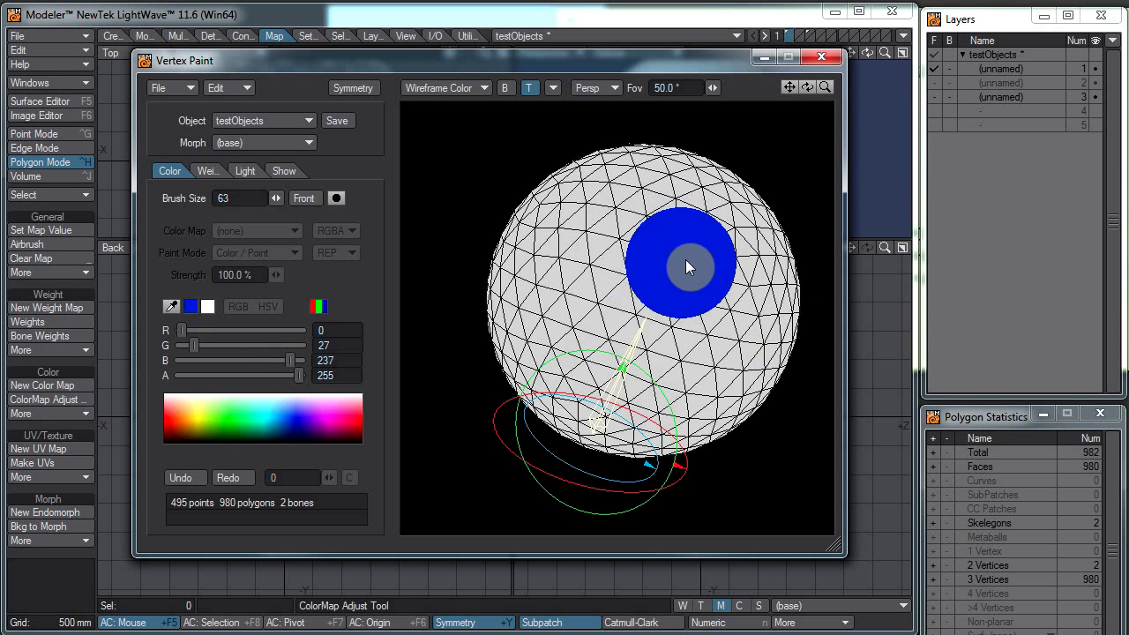
pyautogui.moveTo(530, 255)
pyautogui.mouseDown()
pyautogui.moveTo(755, 244)
pyautogui.moveTo(635, 286)
pyautogui.moveTo(744, 172)
pyautogui.mouseUp()
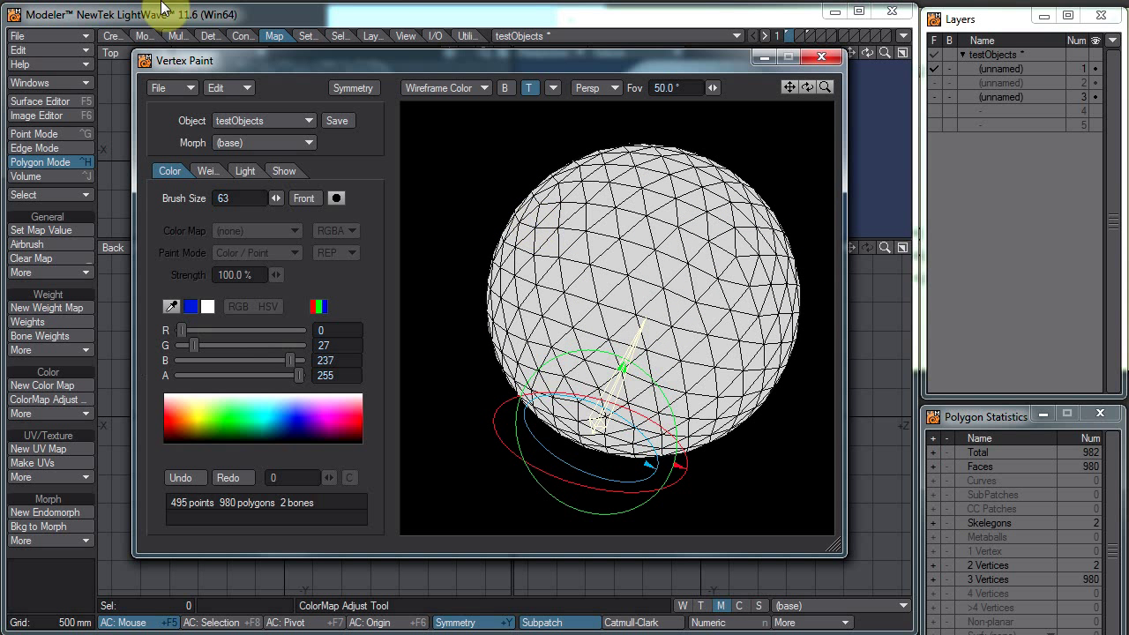
pyautogui.click(243, 85)
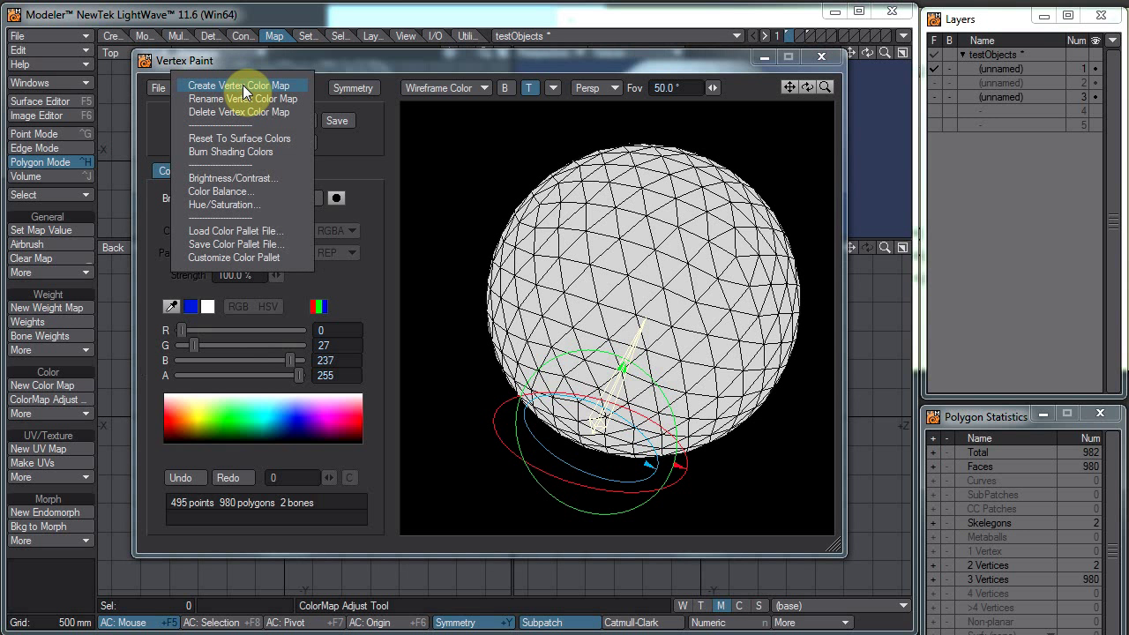
pyautogui.click(242, 83)
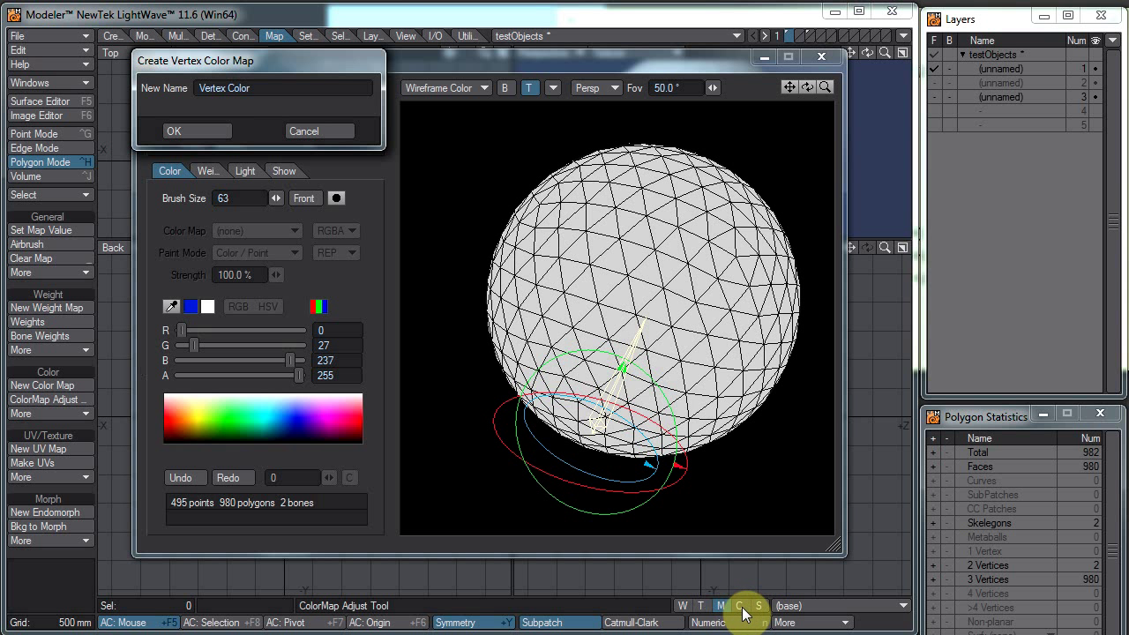
pyautogui.click(225, 131)
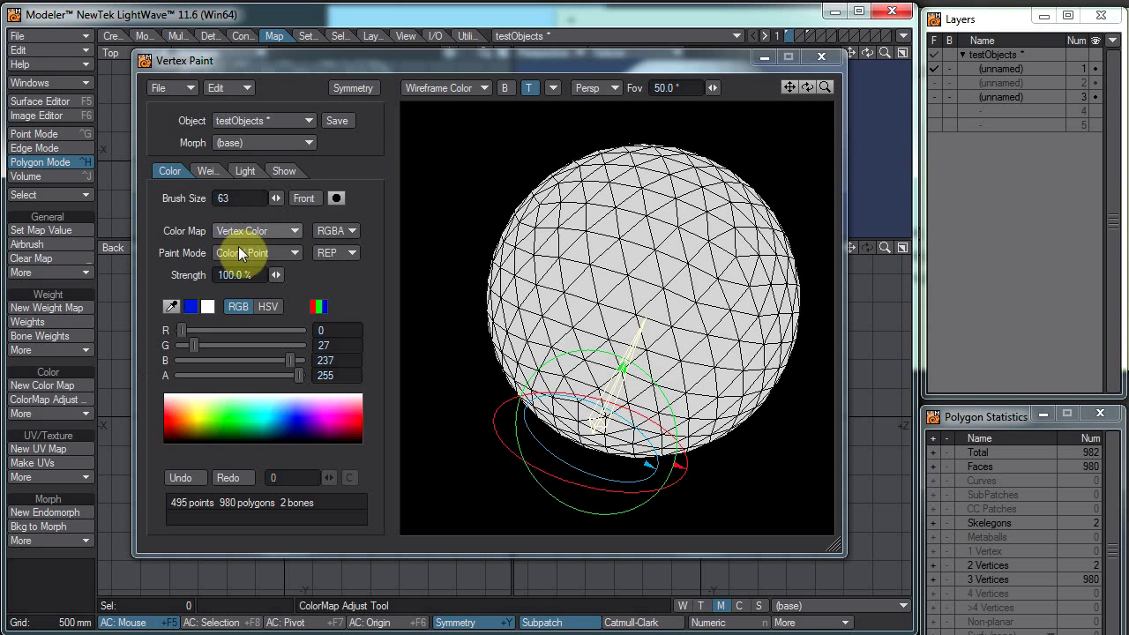
# - Paint a large blue area across the sphere's visible side
pyautogui.moveTo(650, 270)
pyautogui.mouseDown()
pyautogui.moveTo(704, 284)
pyautogui.moveTo(562, 294)
pyautogui.mouseUp()
pyautogui.moveTo(733, 229)
pyautogui.keyDown('alt'); pyautogui.mouseDown()
pyautogui.moveTo(468, 436)
pyautogui.moveTo(691, 191)
pyautogui.moveTo(608, 393)
pyautogui.mouseUp(); pyautogui.keyUp('alt')
pyautogui.moveTo(608, 402); pyautogui.dragTo(650, 307, button='right')
# - Set the paint color to dark red (146, 0, 8) and paint over the center of the blue area
pyautogui.moveTo(346, 427); pyautogui.dragTo(359, 428)
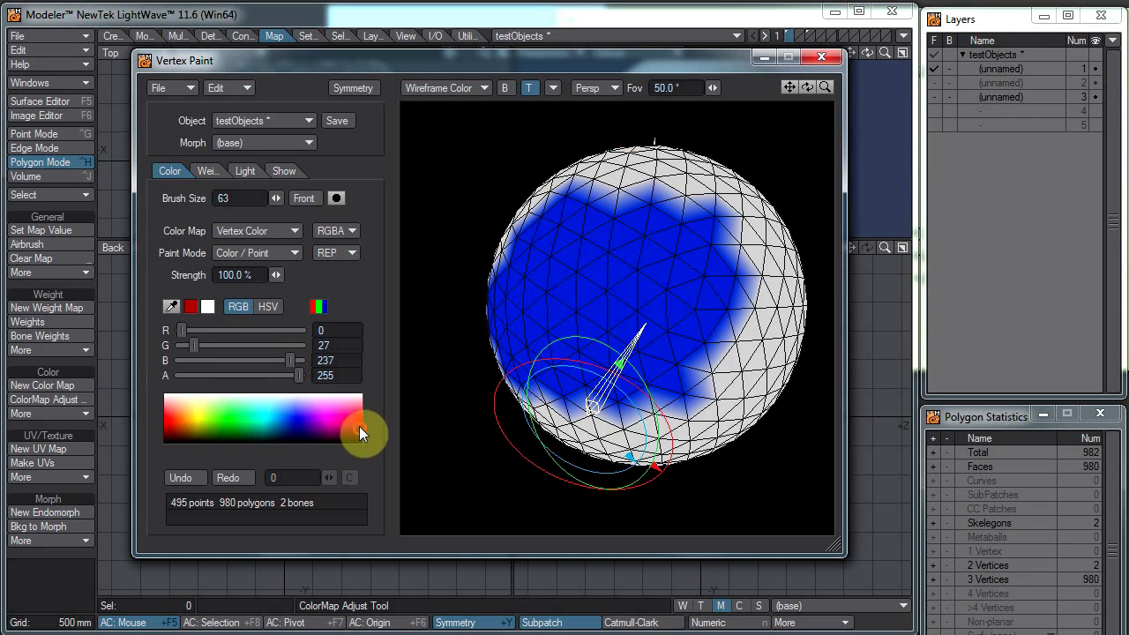
pyautogui.moveTo(693, 250)
pyautogui.keyDown('alt'); pyautogui.mouseDown()
pyautogui.moveTo(654, 284)
pyautogui.moveTo(633, 283)
pyautogui.moveTo(651, 255)
pyautogui.mouseUp(); pyautogui.keyUp('alt')
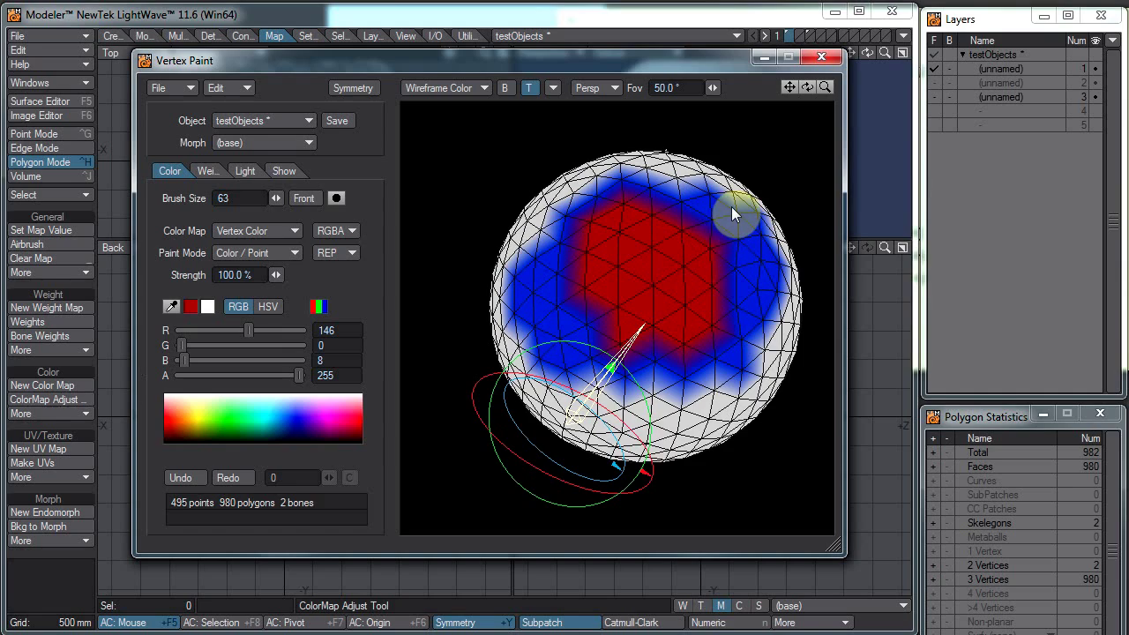
pyautogui.moveTo(730, 226)
pyautogui.mouseDown(button='right')
pyautogui.moveTo(668, 253)
pyautogui.moveTo(518, 255)
pyautogui.moveTo(853, 262)
pyautogui.moveTo(784, 260)
pyautogui.moveTo(676, 341)
pyautogui.mouseUp(button='right')
pyautogui.click(606, 376)
pyautogui.moveTo(605, 376)
pyautogui.mouseDown(button='right')
pyautogui.moveTo(747, 336)
pyautogui.moveTo(696, 207)
pyautogui.moveTo(463, 370)
pyautogui.moveTo(539, 348)
pyautogui.moveTo(675, 390)
pyautogui.moveTo(689, 169)
pyautogui.moveTo(444, 217)
pyautogui.moveTo(727, 231)
pyautogui.moveTo(661, 270)
pyautogui.moveTo(545, 143)
pyautogui.moveTo(615, 240)
pyautogui.moveTo(567, 291)
pyautogui.moveTo(655, 202)
pyautogui.moveTo(559, 339)
pyautogui.moveTo(477, 406)
pyautogui.moveTo(618, 342)
pyautogui.moveTo(542, 323)
pyautogui.moveTo(433, 370)
pyautogui.mouseUp(button='right')
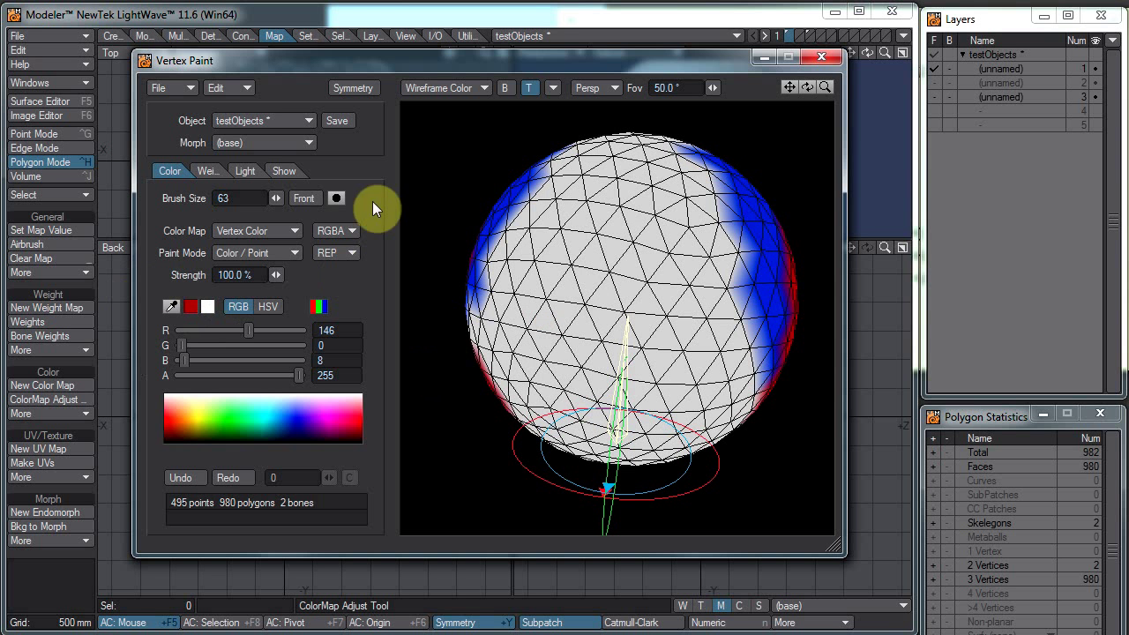
# - Reset the sphere's painted vertex colors to the surface colors
pyautogui.click(243, 87)
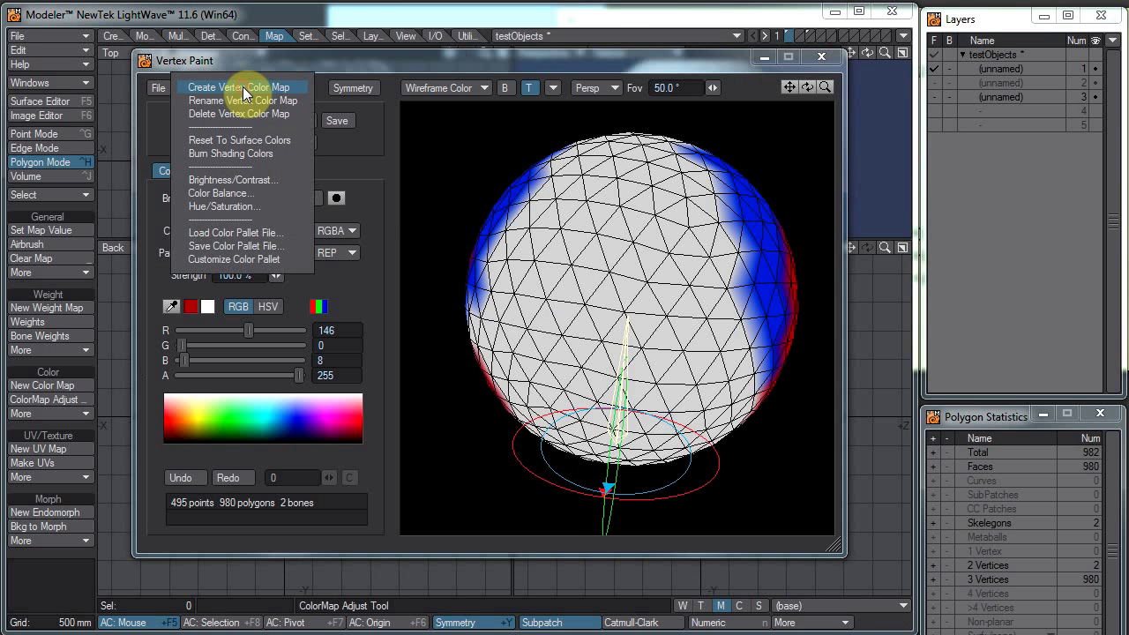
pyautogui.click(246, 147)
pyautogui.moveTo(559, 341); pyautogui.dragTo(507, 231, button='right')
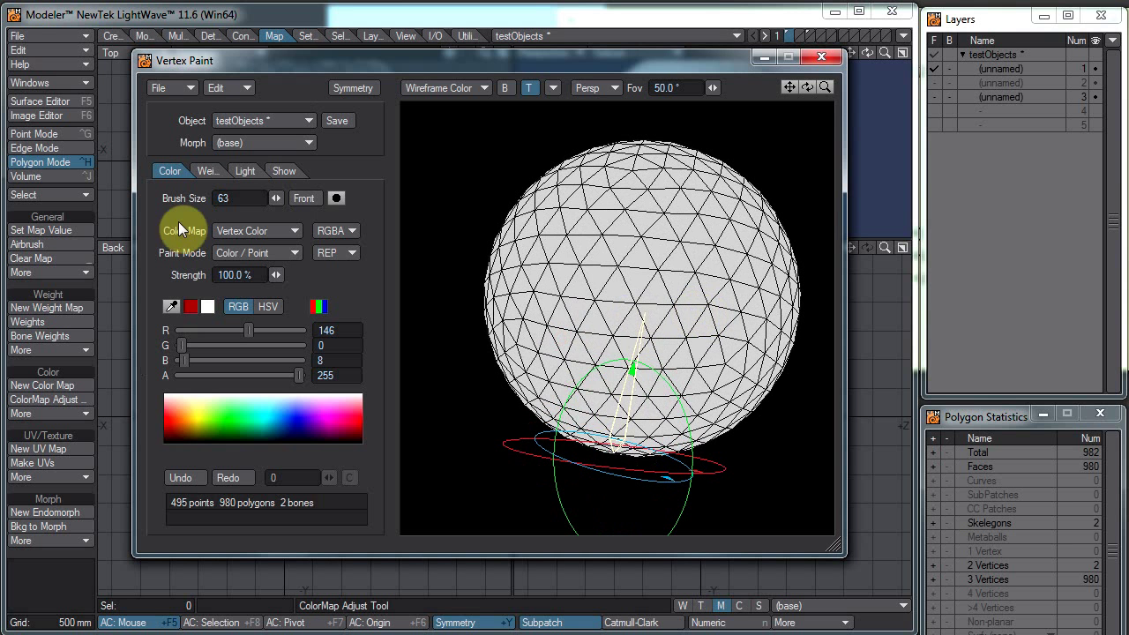
# - Set the brush size to 21 and paint a small dark red patch near the middle of the sphere
pyautogui.moveTo(275, 195); pyautogui.dragTo(366, 253)
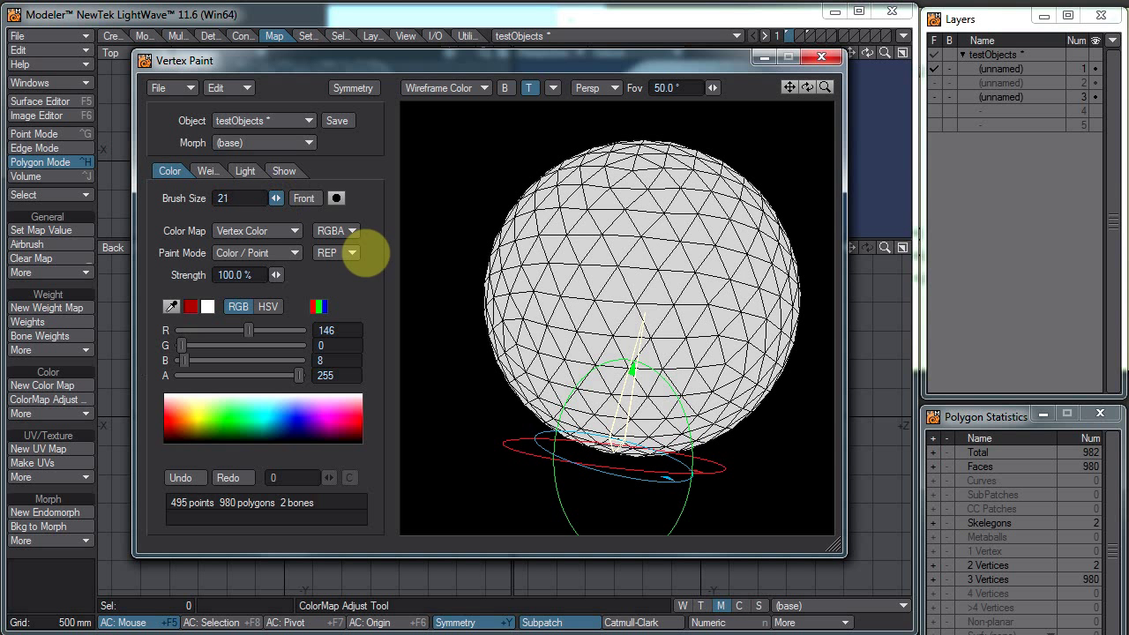
pyautogui.moveTo(584, 234); pyautogui.dragTo(796, 270, button='right')
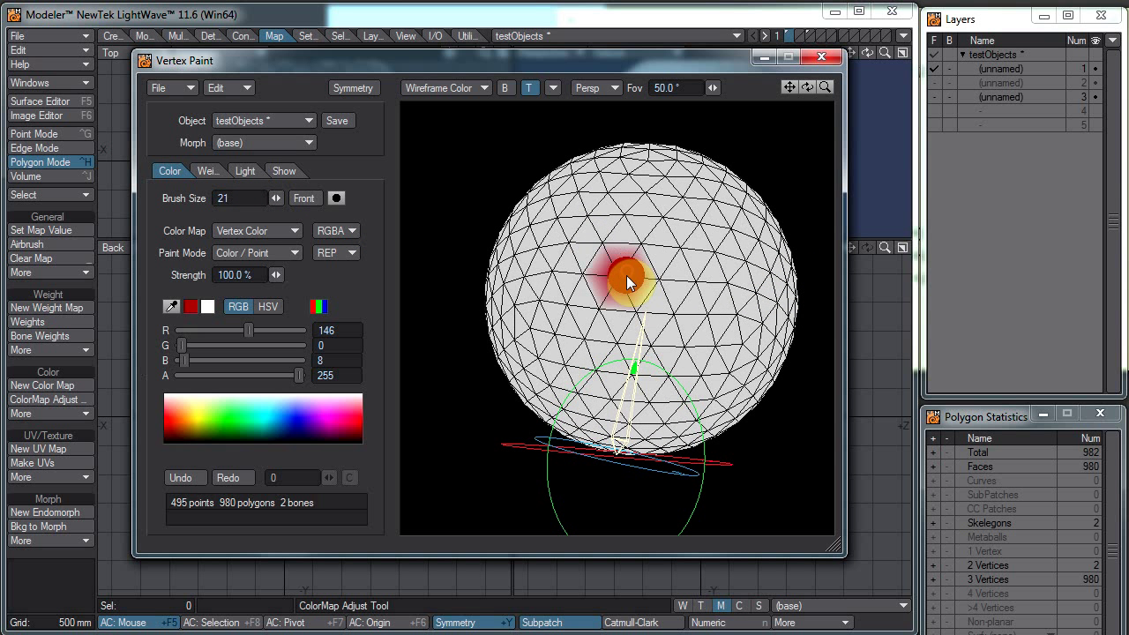
pyautogui.moveTo(620, 266); pyautogui.dragTo(639, 252)
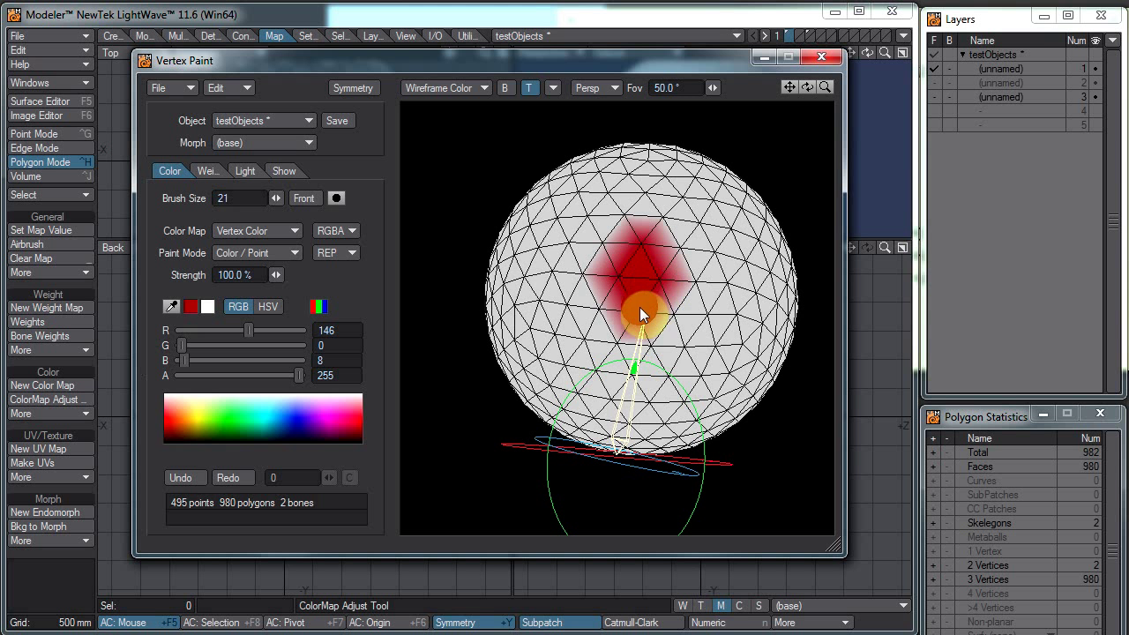
pyautogui.click(605, 278)
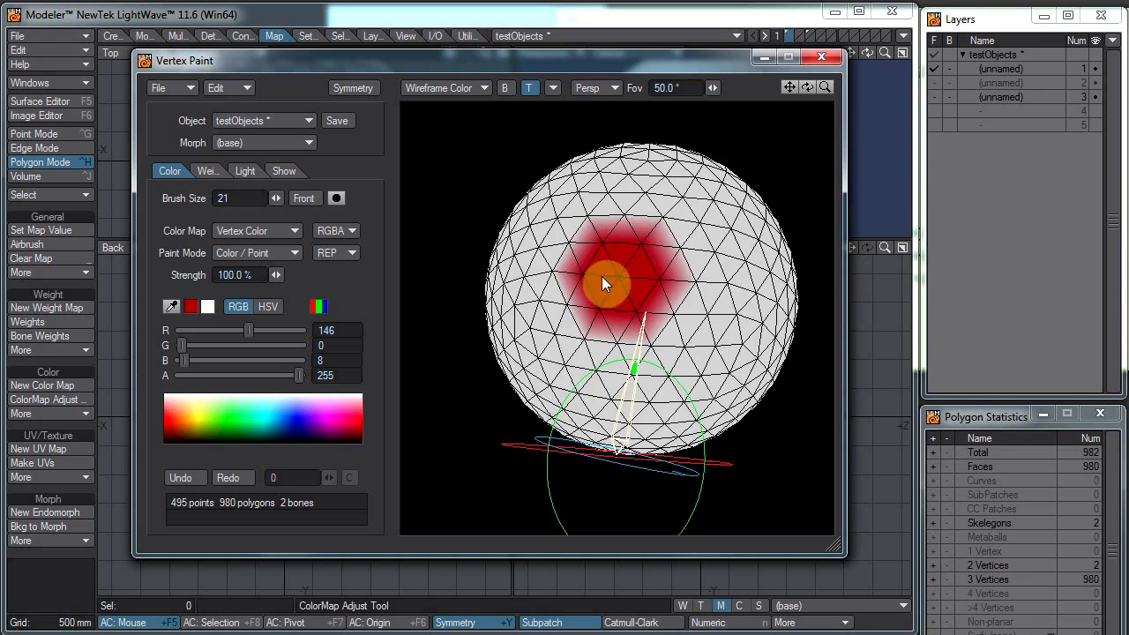
# - Inspect the sphere's opposite side for red paint and switch the Vertex Paint view to Ortho projection
pyautogui.moveTo(775, 236); pyautogui.dragTo(500, 284, button='right')
pyautogui.moveTo(756, 259)
pyautogui.mouseDown(button='right')
pyautogui.moveTo(673, 279)
pyautogui.moveTo(574, 350)
pyautogui.moveTo(632, 396)
pyautogui.moveTo(768, 209)
pyautogui.moveTo(605, 189)
pyautogui.moveTo(655, 188)
pyautogui.moveTo(754, 335)
pyautogui.moveTo(703, 221)
pyautogui.moveTo(537, 327)
pyautogui.moveTo(661, 371)
pyautogui.mouseUp(button='right')
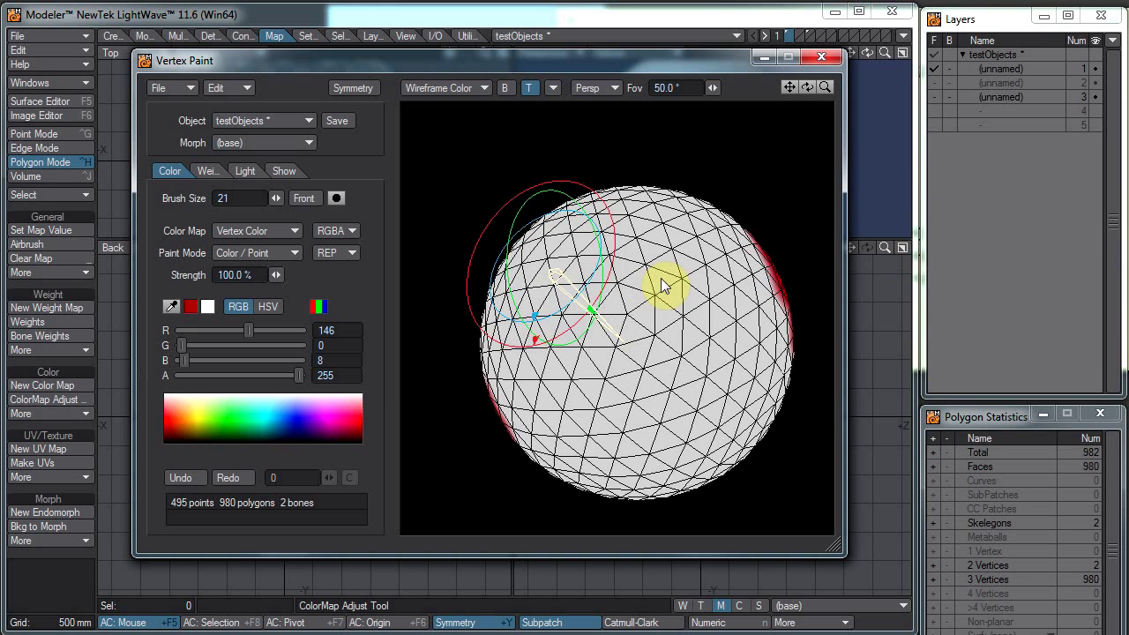
pyautogui.moveTo(555, 415)
pyautogui.keyDown('alt'); pyautogui.mouseDown()
pyautogui.moveTo(756, 275)
pyautogui.moveTo(569, 342)
pyautogui.mouseUp(); pyautogui.keyUp('alt')
pyautogui.moveTo(569, 347)
pyautogui.mouseDown(button='right')
pyautogui.moveTo(625, 298)
pyautogui.moveTo(559, 348)
pyautogui.mouseUp(button='right')
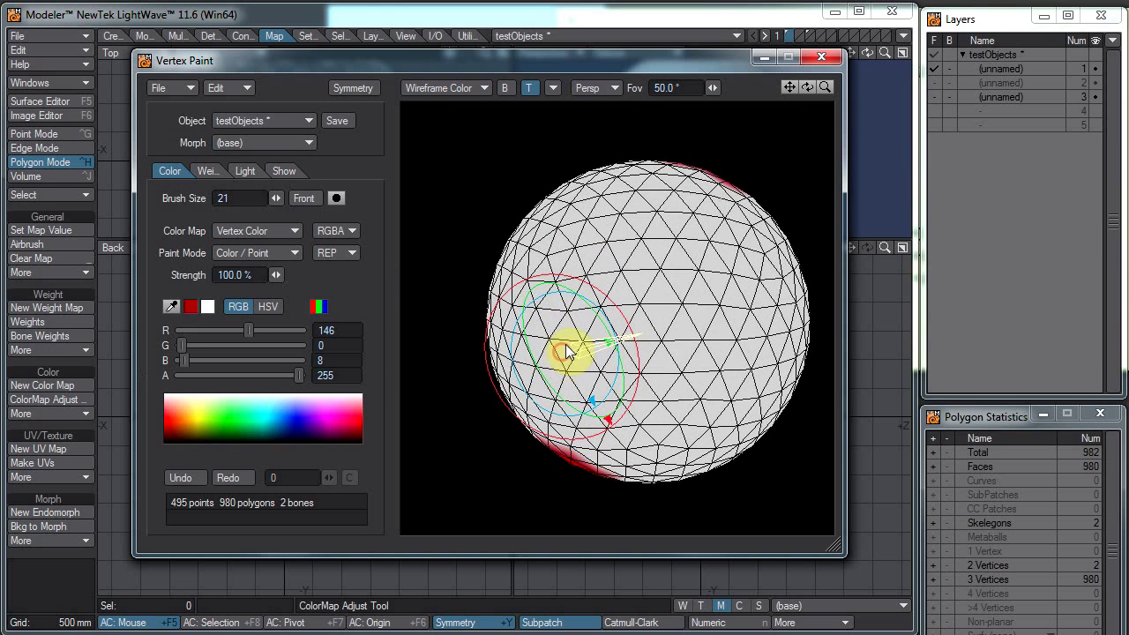
pyautogui.click(597, 86)
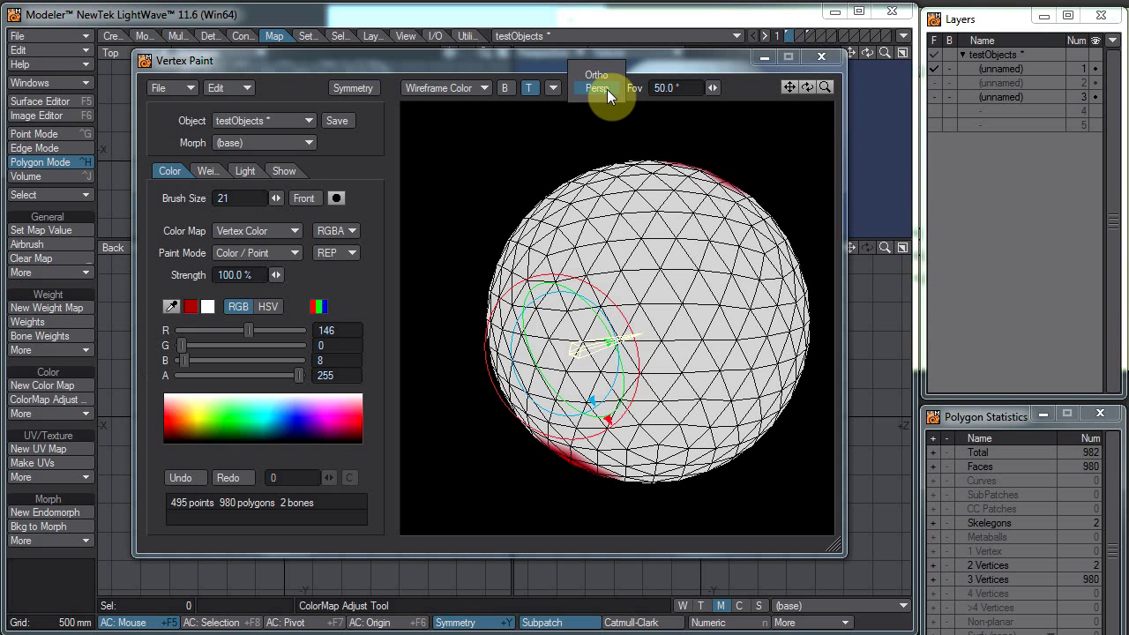
pyautogui.click(609, 77)
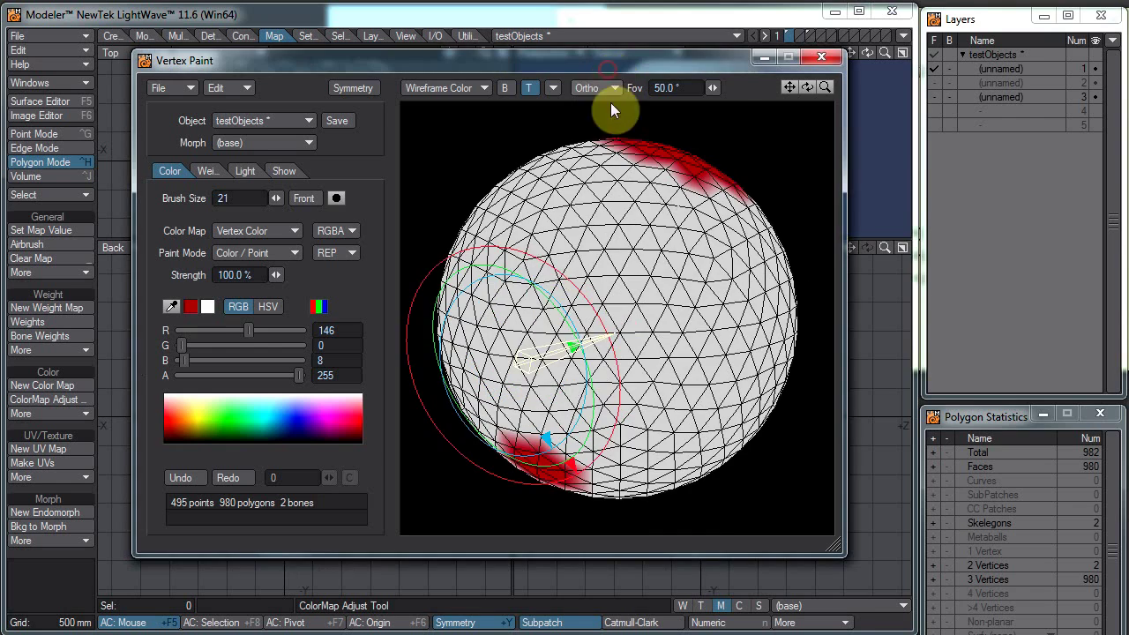
# - Paint another small dark red patch at the sphere's center and check the matching spot on the opposite side
pyautogui.moveTo(607, 253)
pyautogui.keyDown('alt'); pyautogui.mouseDown()
pyautogui.moveTo(703, 410)
pyautogui.moveTo(621, 273)
pyautogui.moveTo(678, 332)
pyautogui.moveTo(608, 348)
pyautogui.mouseUp(); pyautogui.keyUp('alt')
pyautogui.click(615, 325)
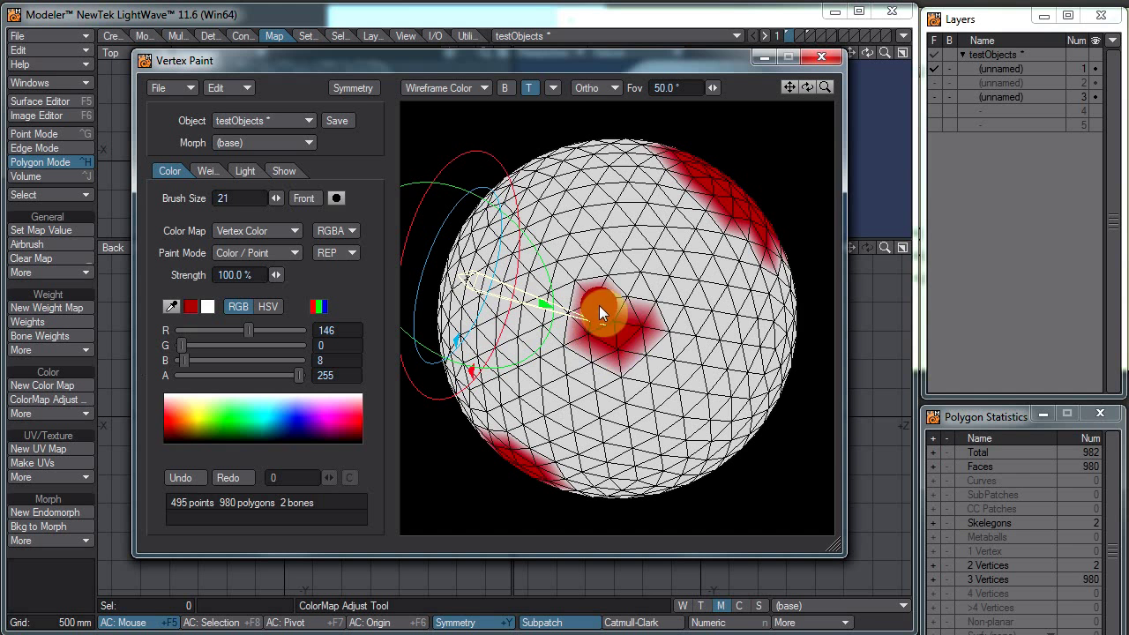
pyautogui.click(602, 344)
pyautogui.keyDown('alt'); pyautogui.moveTo(721, 398); pyautogui.dragTo(567, 285); pyautogui.keyUp('alt')
pyautogui.keyDown('alt'); pyautogui.moveTo(670, 282); pyautogui.dragTo(463, 270); pyautogui.keyUp('alt')
pyautogui.moveTo(468, 277)
pyautogui.mouseDown(button='right')
pyautogui.moveTo(597, 287)
pyautogui.moveTo(668, 337)
pyautogui.mouseUp(button='right')
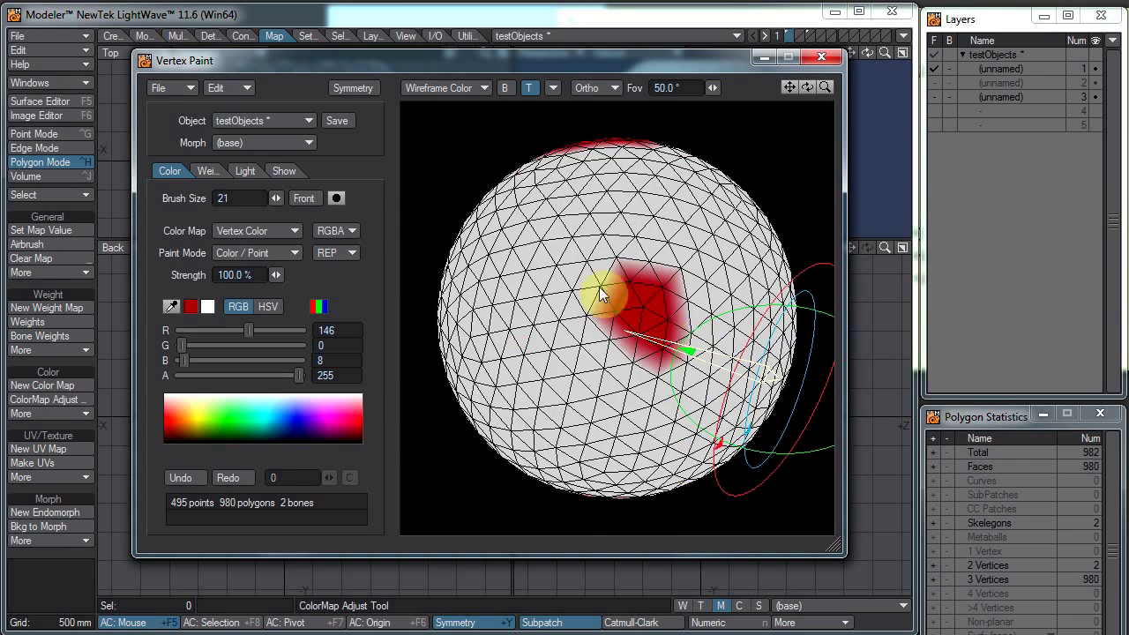
# - Extend the dark red paint over larger areas of the sphere
pyautogui.moveTo(574, 298); pyautogui.dragTo(666, 355, button='right')
pyautogui.moveTo(666, 355)
pyautogui.mouseDown()
pyautogui.moveTo(786, 310)
pyautogui.moveTo(821, 332)
pyautogui.moveTo(798, 388)
pyautogui.mouseUp()
pyautogui.moveTo(578, 375)
pyautogui.mouseDown()
pyautogui.moveTo(369, 457)
pyautogui.moveTo(319, 426)
pyautogui.moveTo(729, 386)
pyautogui.moveTo(561, 524)
pyautogui.mouseUp()
pyautogui.moveTo(400, 239)
pyautogui.keyDown('alt'); pyautogui.mouseDown()
pyautogui.moveTo(742, 491)
pyautogui.moveTo(819, 489)
pyautogui.mouseUp(); pyautogui.keyUp('alt')
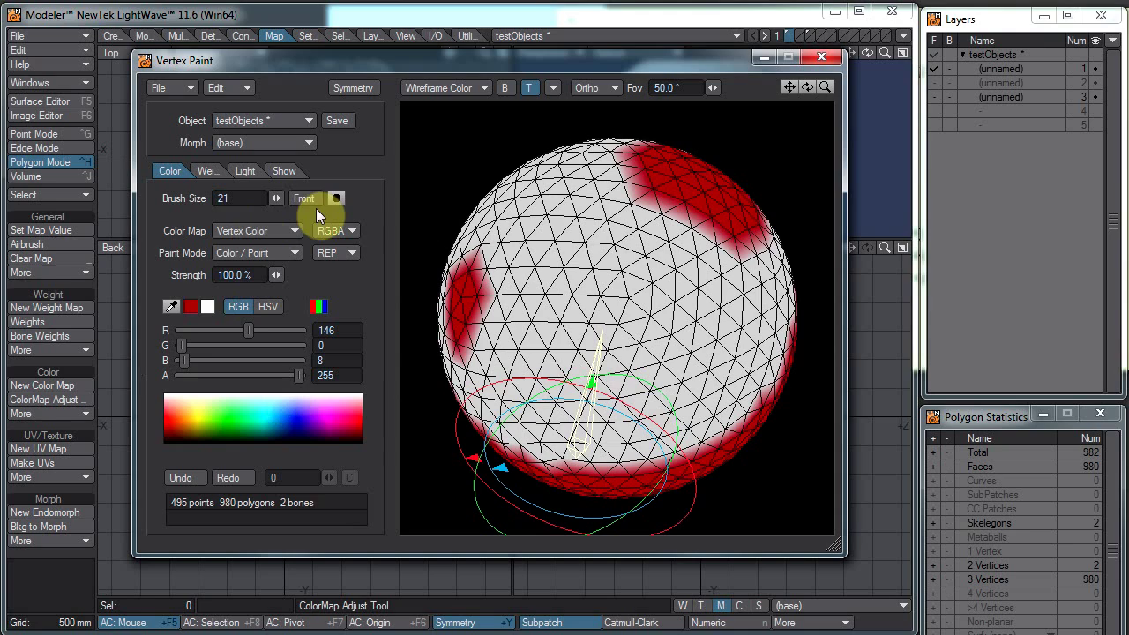
# - Restrict painting to front faces, set the color to green (9, 255, 24) and paint the sphere's whole visible side
pyautogui.click(305, 203)
pyautogui.moveTo(309, 423); pyautogui.dragTo(324, 421)
pyautogui.click(232, 417)
pyautogui.moveTo(663, 283)
pyautogui.mouseDown()
pyautogui.moveTo(820, 189)
pyautogui.moveTo(530, 189)
pyautogui.moveTo(396, 361)
pyautogui.moveTo(764, 297)
pyautogui.moveTo(736, 182)
pyautogui.moveTo(770, 203)
pyautogui.moveTo(855, 456)
pyautogui.moveTo(895, 405)
pyautogui.moveTo(829, 367)
pyautogui.moveTo(431, 391)
pyautogui.moveTo(668, 371)
pyautogui.mouseUp()
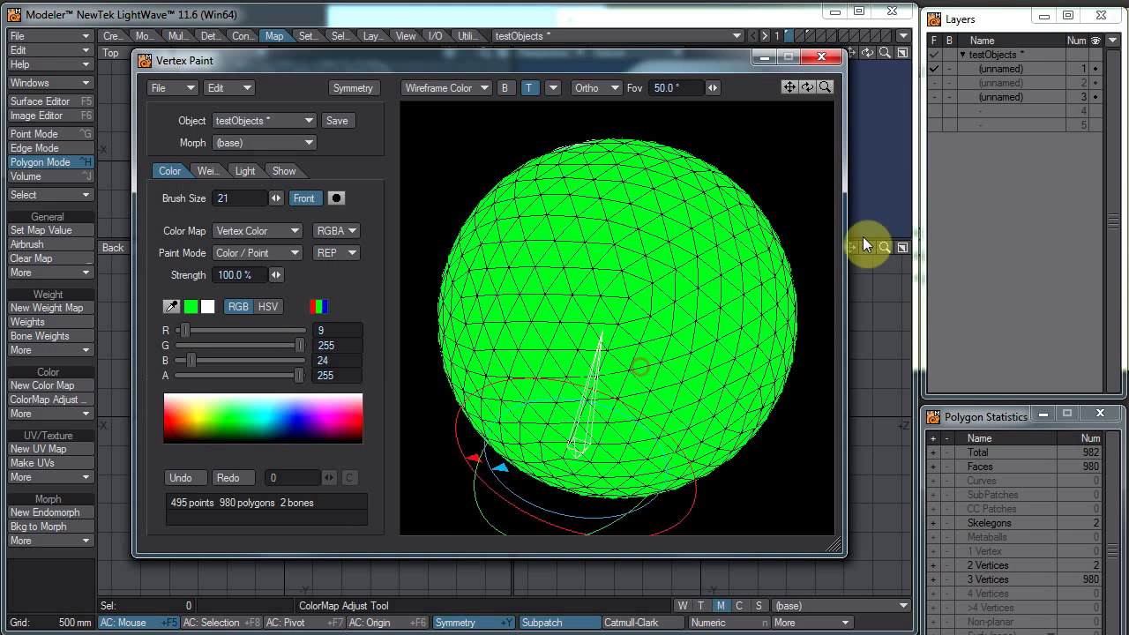
pyautogui.moveTo(789, 252)
pyautogui.mouseDown(button='right')
pyautogui.moveTo(423, 295)
pyautogui.moveTo(672, 106)
pyautogui.moveTo(555, 341)
pyautogui.moveTo(651, 471)
pyautogui.moveTo(555, 294)
pyautogui.moveTo(615, 235)
pyautogui.mouseUp(button='right')
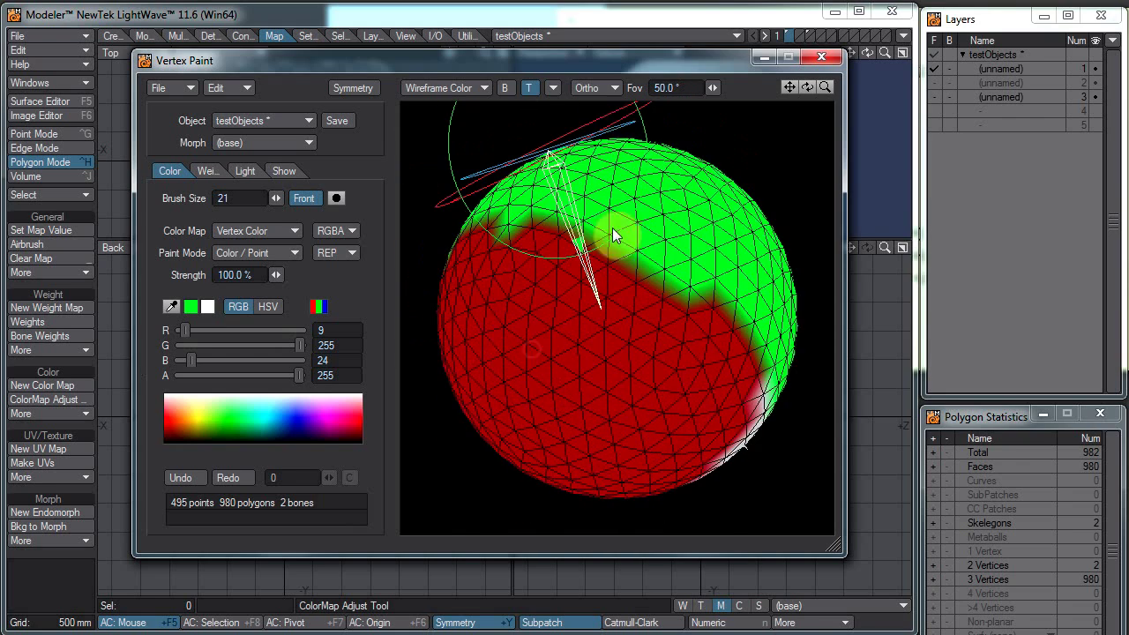
# - Switch the Vertex Paint view to Persp projection and set the object's morph to Morph
pyautogui.click(604, 89)
pyautogui.click(616, 106)
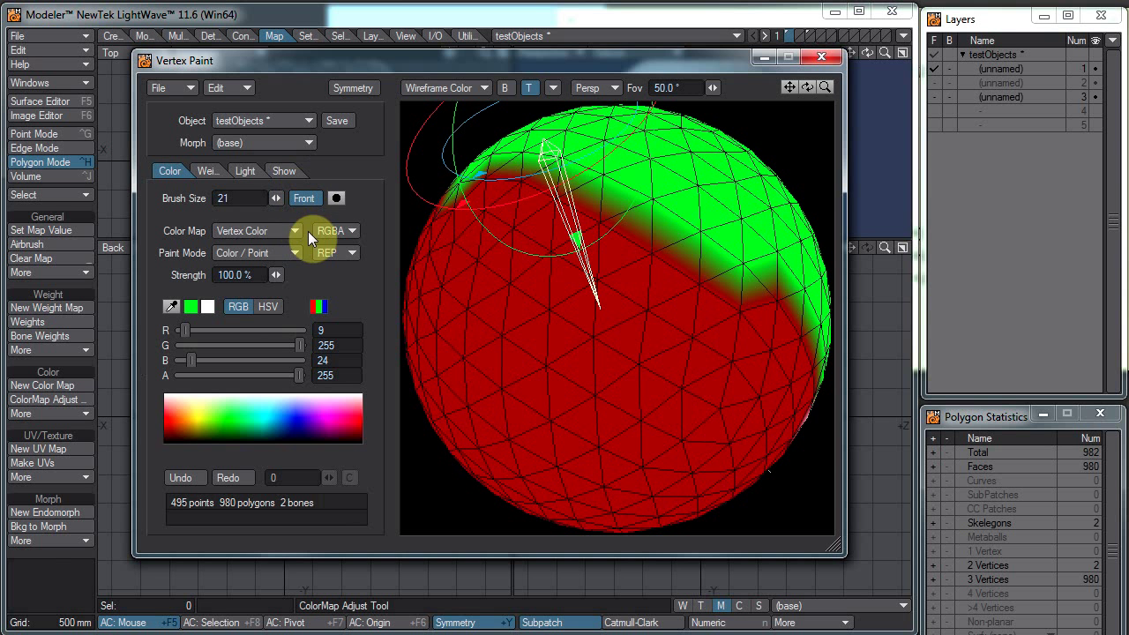
pyautogui.click(294, 224)
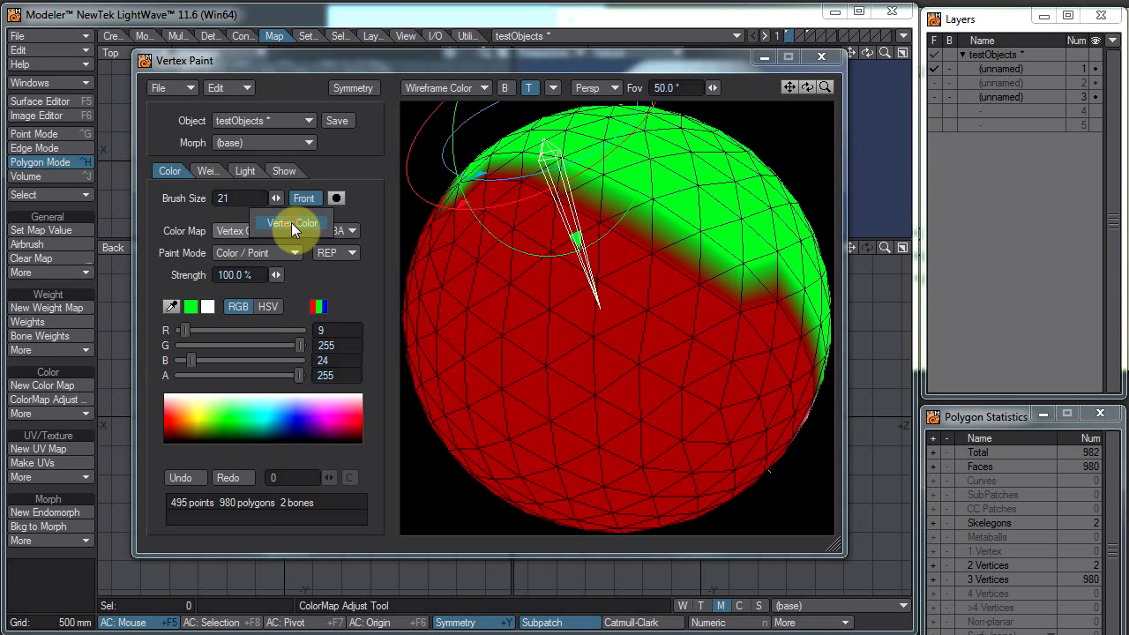
pyautogui.click(224, 248)
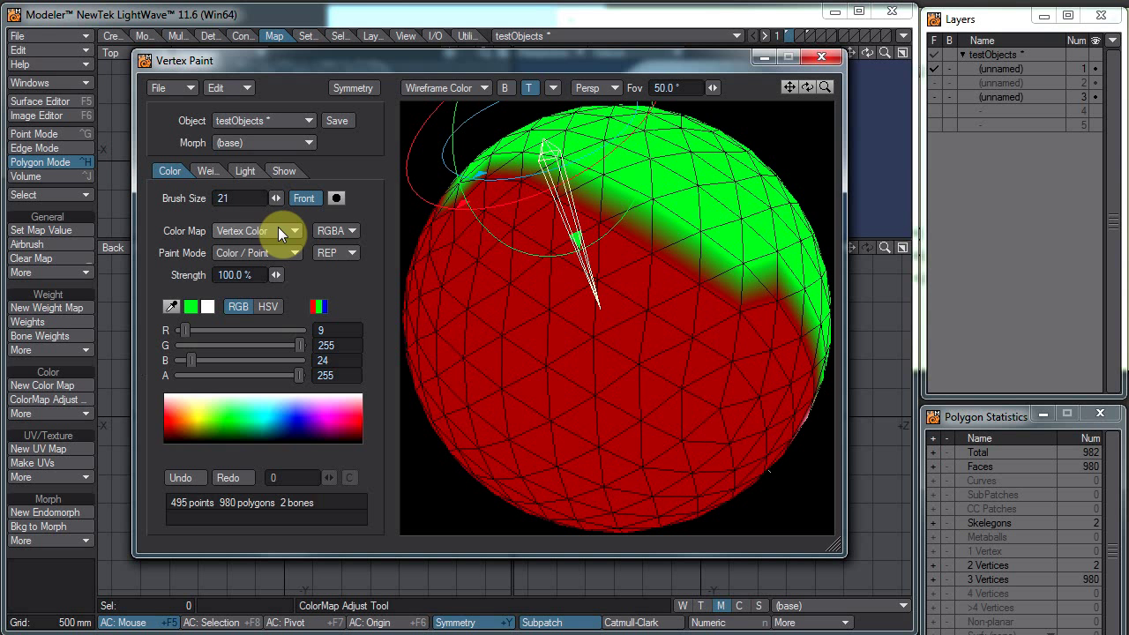
pyautogui.click(238, 147)
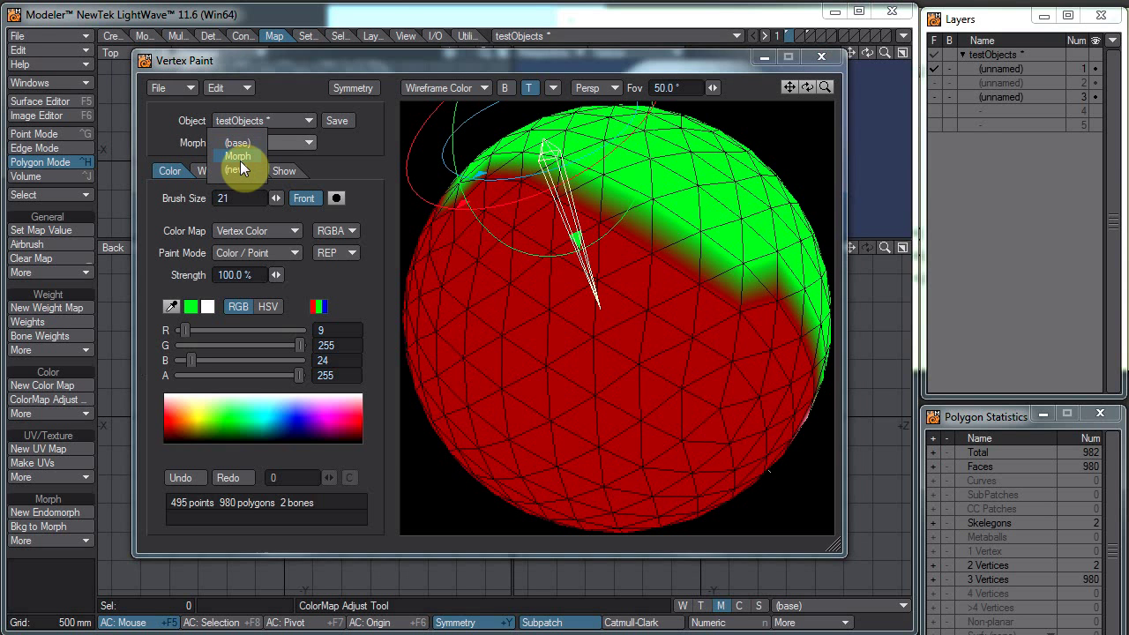
pyautogui.click(240, 159)
# - Paint the remaining white areas of the morphed shape green, working around the deformed mesh
pyautogui.moveTo(736, 308)
pyautogui.keyDown('ctrl'); pyautogui.keyDown('alt'); pyautogui.mouseDown()
pyautogui.moveTo(620, 332)
pyautogui.moveTo(691, 238)
pyautogui.moveTo(610, 383)
pyautogui.mouseUp(); pyautogui.keyUp('alt'); pyautogui.keyUp('ctrl')
pyautogui.moveTo(609, 383)
pyautogui.mouseDown(button='right')
pyautogui.moveTo(687, 370)
pyautogui.moveTo(736, 209)
pyautogui.moveTo(671, 189)
pyautogui.mouseUp(button='right')
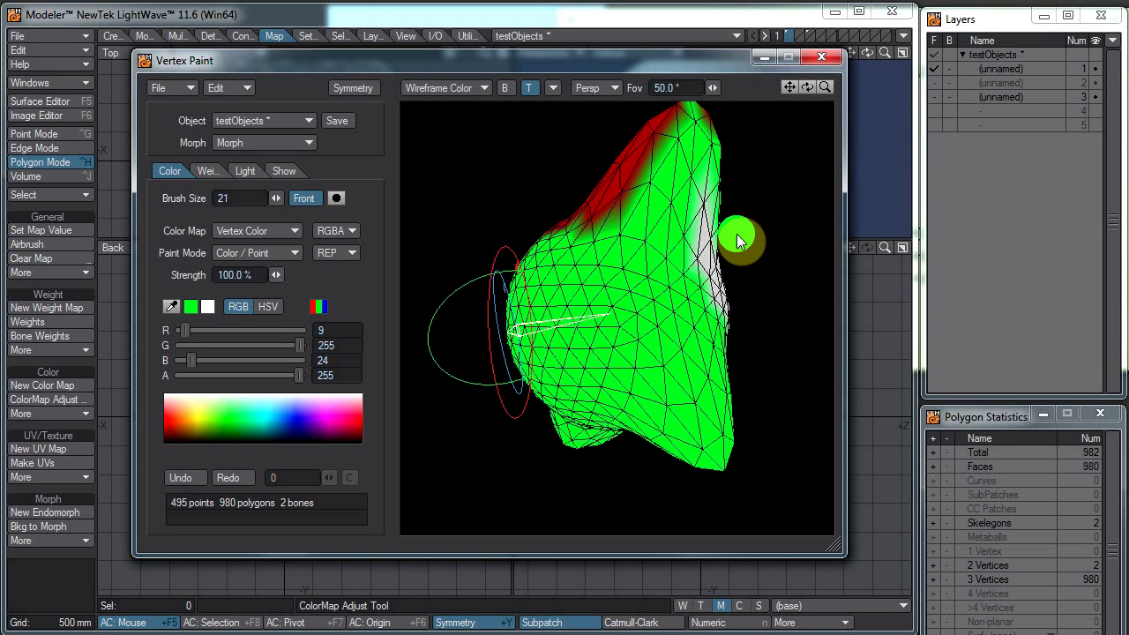
pyautogui.moveTo(736, 234); pyautogui.dragTo(706, 317)
pyautogui.moveTo(729, 317)
pyautogui.mouseDown(button='right')
pyautogui.moveTo(734, 294)
pyautogui.moveTo(574, 507)
pyautogui.moveTo(725, 564)
pyautogui.moveTo(766, 267)
pyautogui.moveTo(821, 426)
pyautogui.mouseUp(button='right')
pyautogui.moveTo(632, 320)
pyautogui.mouseDown(button='right')
pyautogui.moveTo(612, 300)
pyautogui.moveTo(635, 315)
pyautogui.moveTo(544, 371)
pyautogui.mouseUp(button='right')
pyautogui.moveTo(597, 275); pyautogui.dragTo(749, 347, button='right')
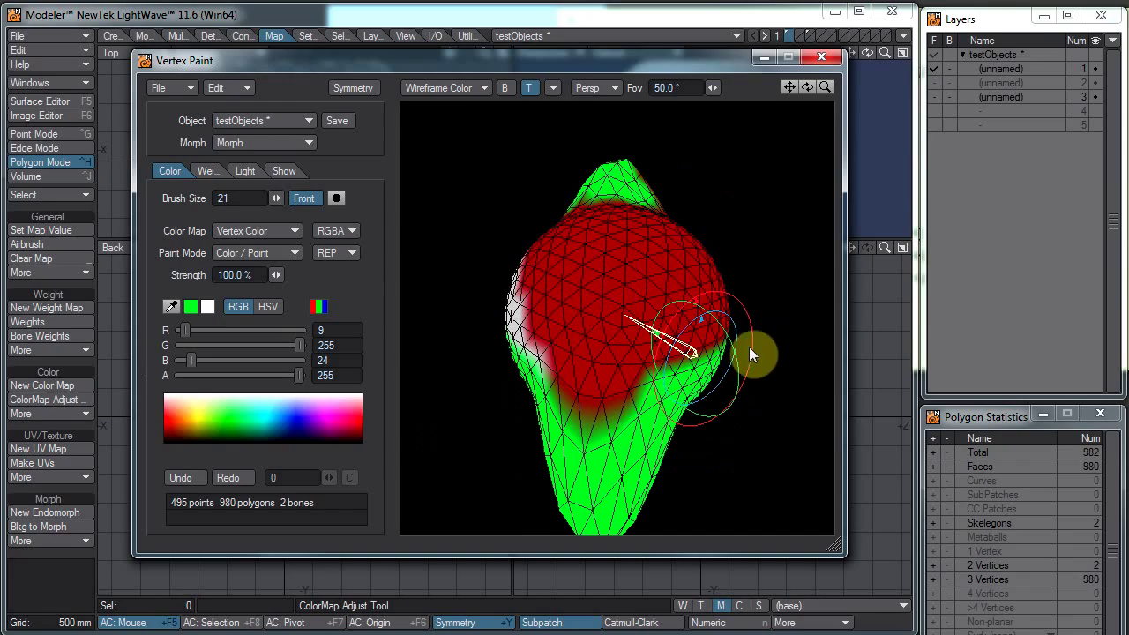
pyautogui.moveTo(661, 348); pyautogui.dragTo(462, 358, button='right')
pyautogui.moveTo(675, 222)
pyautogui.mouseDown()
pyautogui.moveTo(637, 307)
pyautogui.moveTo(656, 264)
pyautogui.mouseUp()
pyautogui.moveTo(699, 137)
pyautogui.mouseDown()
pyautogui.moveTo(630, 264)
pyautogui.moveTo(727, 115)
pyautogui.mouseUp()
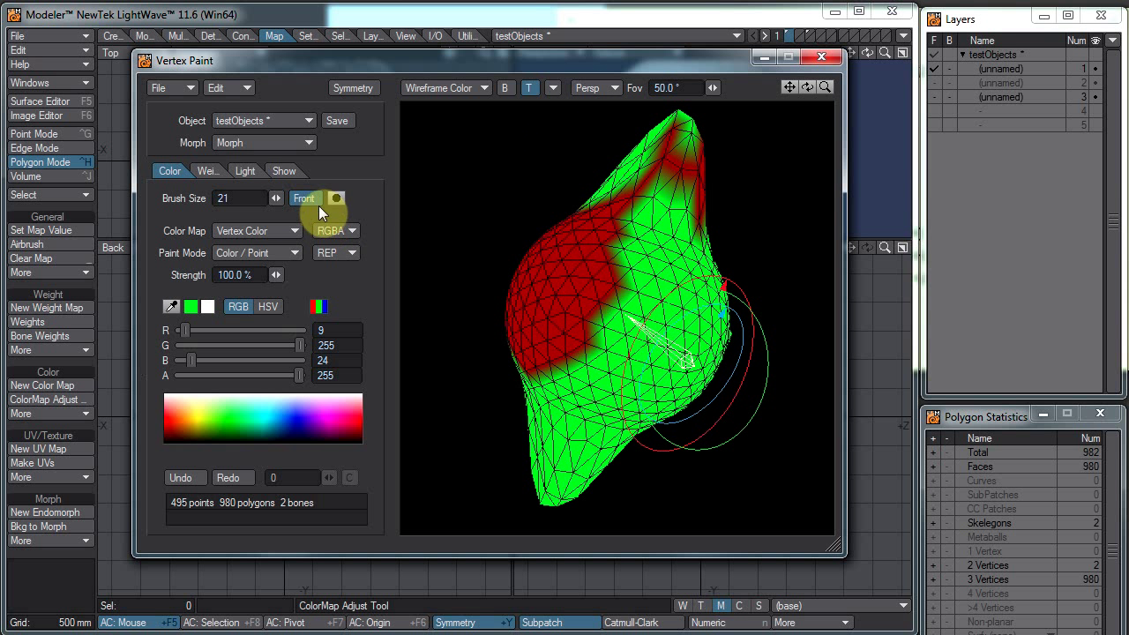
# - Set the morph back to (base) and check the green paint on the undeformed sphere
pyautogui.click(283, 141)
pyautogui.click(297, 131)
pyautogui.moveTo(731, 309)
pyautogui.mouseDown()
pyautogui.moveTo(617, 361)
pyautogui.moveTo(646, 450)
pyautogui.moveTo(696, 310)
pyautogui.moveTo(661, 295)
pyautogui.mouseUp()
pyautogui.moveTo(660, 295)
pyautogui.mouseDown()
pyautogui.moveTo(539, 413)
pyautogui.moveTo(518, 410)
pyautogui.moveTo(681, 311)
pyautogui.moveTo(751, 222)
pyautogui.moveTo(502, 262)
pyautogui.moveTo(467, 415)
pyautogui.moveTo(655, 362)
pyautogui.mouseUp()
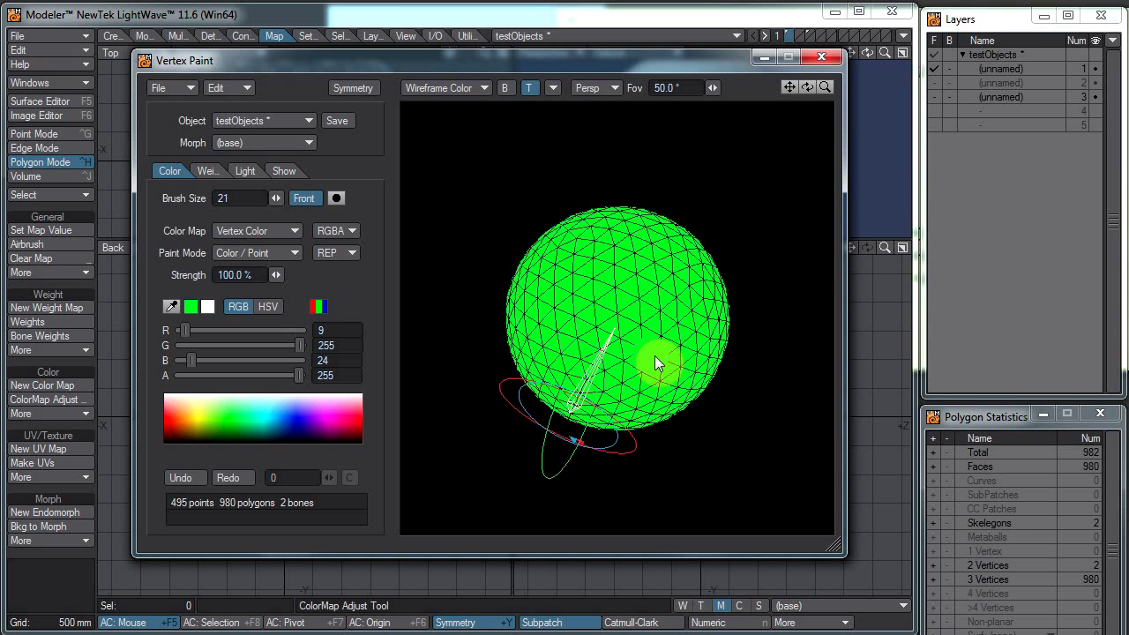
# - Set the paint color to red (200, 0, 5) and paint a small spot on the sphere in Color / Point mode
pyautogui.click(228, 255)
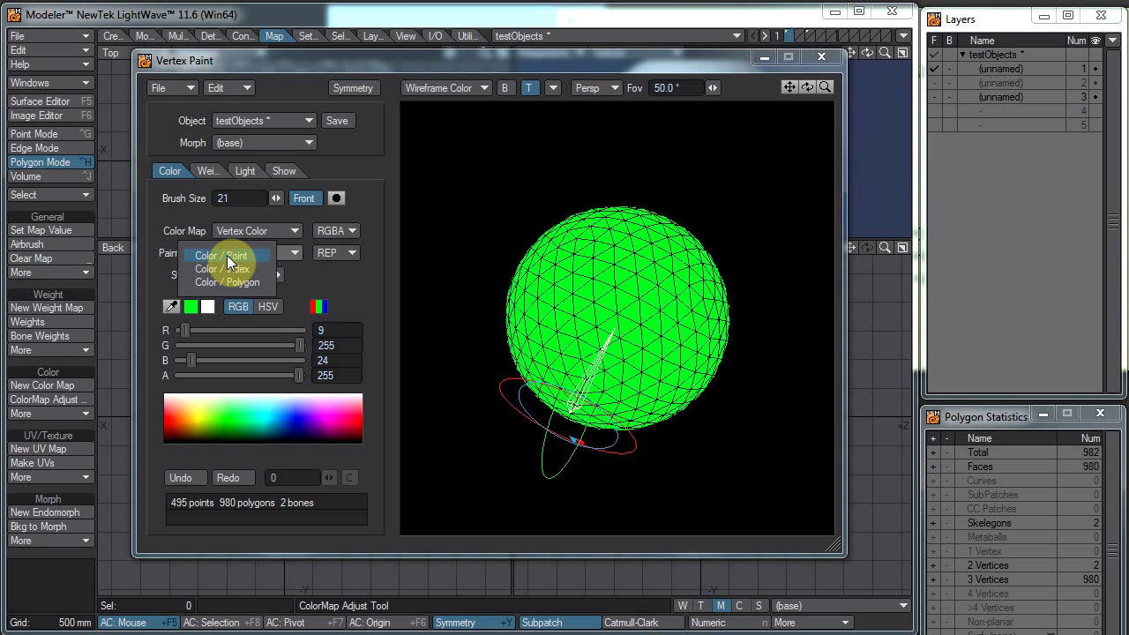
pyautogui.click(237, 269)
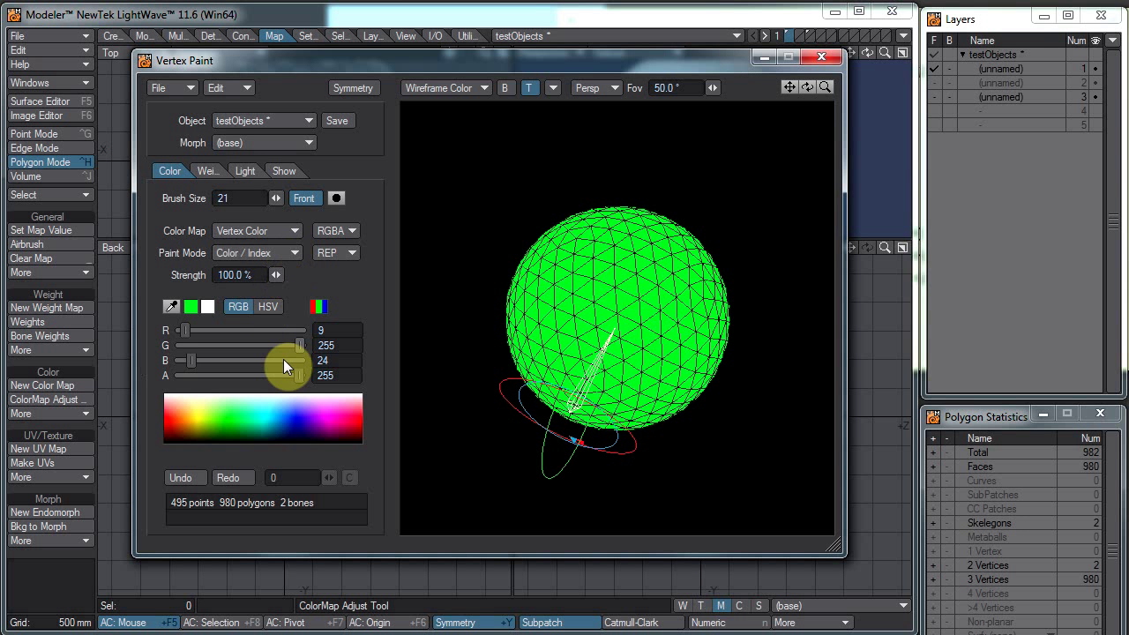
pyautogui.click(287, 253)
pyautogui.click(290, 234)
pyautogui.click(349, 424)
pyautogui.click(602, 293)
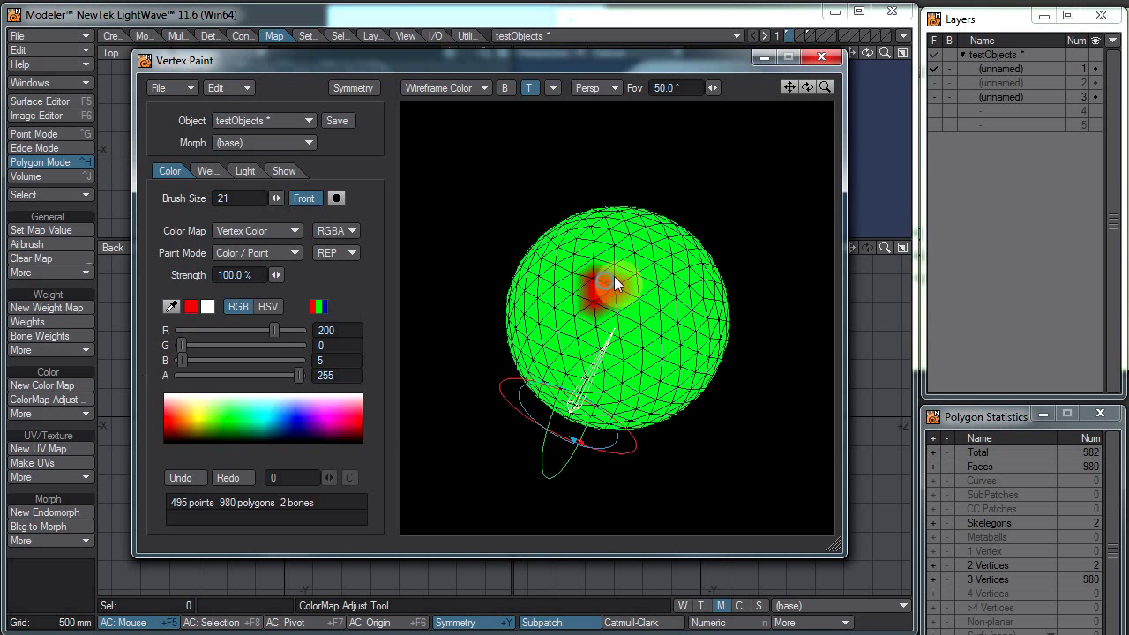
# - Paint a hexagonal ring of red points around an unpainted center point on the sphere
pyautogui.moveTo(805, 270)
pyautogui.keyDown('ctrl'); pyautogui.keyDown('alt'); pyautogui.mouseDown()
pyautogui.moveTo(899, 245)
pyautogui.moveTo(856, 259)
pyautogui.mouseUp(); pyautogui.keyUp('alt'); pyautogui.keyUp('ctrl')
pyautogui.keyDown('alt'); pyautogui.moveTo(622, 438); pyautogui.dragTo(531, 403); pyautogui.keyUp('alt')
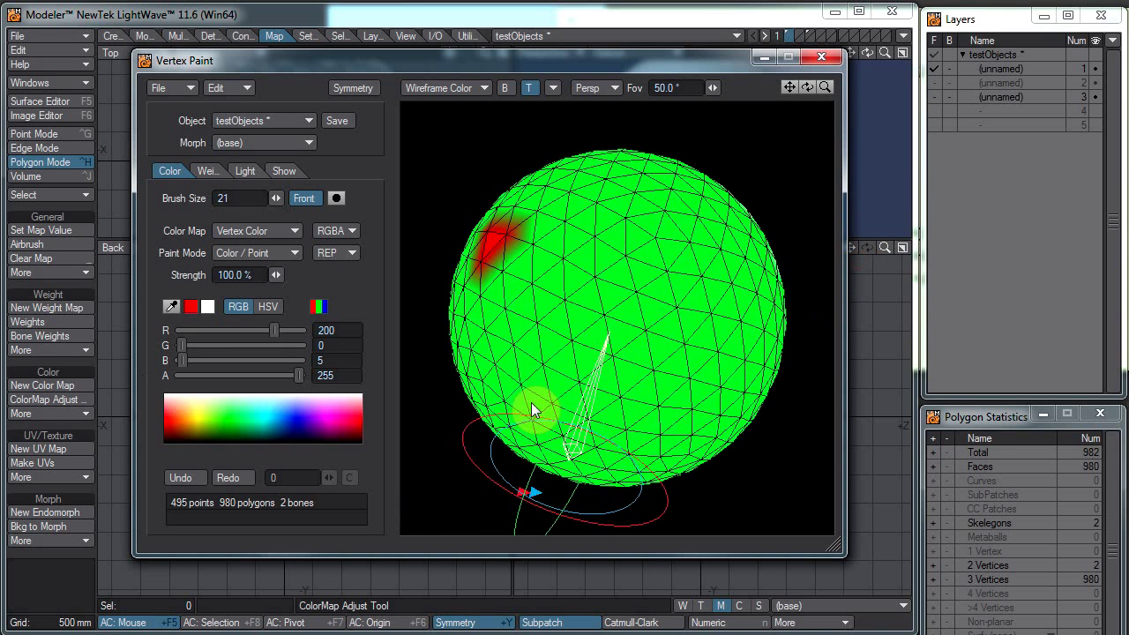
pyautogui.moveTo(582, 274)
pyautogui.mouseDown()
pyautogui.moveTo(625, 285)
pyautogui.moveTo(676, 323)
pyautogui.moveTo(642, 320)
pyautogui.mouseUp()
pyautogui.moveTo(577, 341)
pyautogui.mouseDown()
pyautogui.moveTo(577, 294)
pyautogui.moveTo(625, 341)
pyautogui.mouseUp()
pyautogui.moveTo(626, 340)
pyautogui.mouseDown(button='right')
pyautogui.moveTo(749, 277)
pyautogui.moveTo(677, 288)
pyautogui.moveTo(642, 265)
pyautogui.mouseUp(button='right')
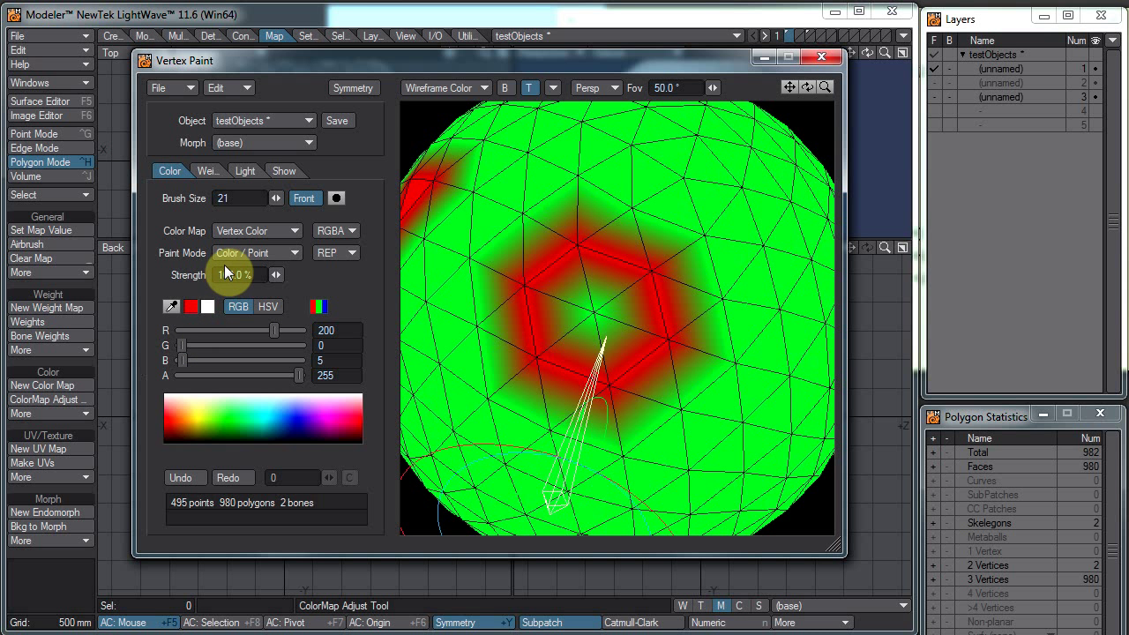
# - Set the paint mode to Color / Index and paint single corners of several triangles beside the hexagonal ring red
pyautogui.click(296, 254)
pyautogui.click(300, 270)
pyautogui.click(742, 196)
pyautogui.click(714, 236)
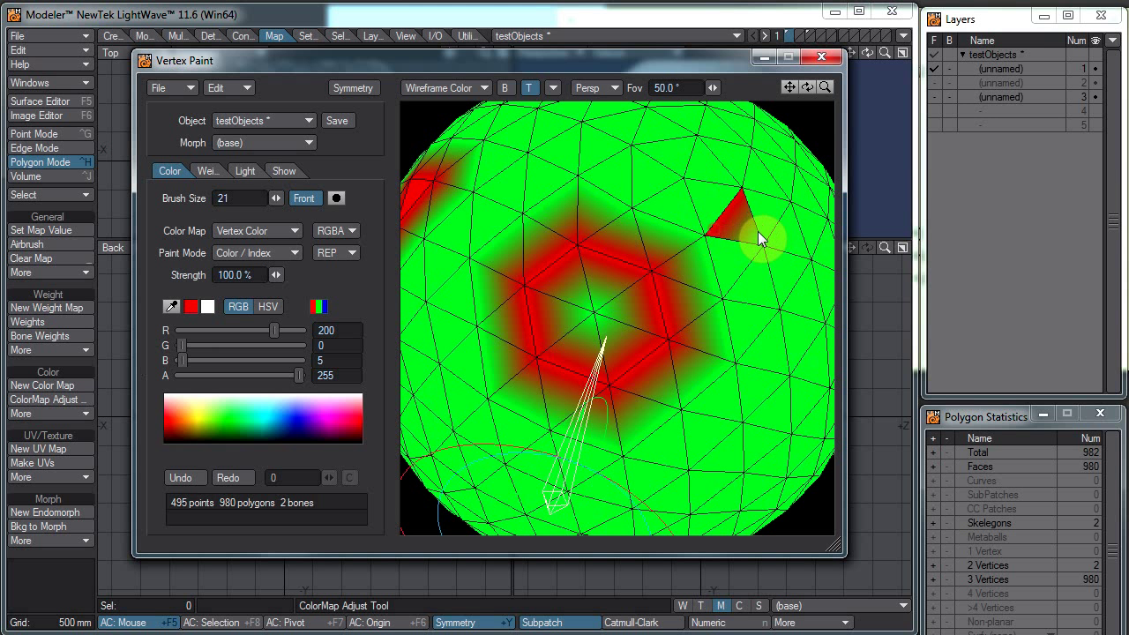
pyautogui.click(777, 235)
pyautogui.click(776, 307)
pyautogui.click(757, 378)
pyautogui.click(797, 325)
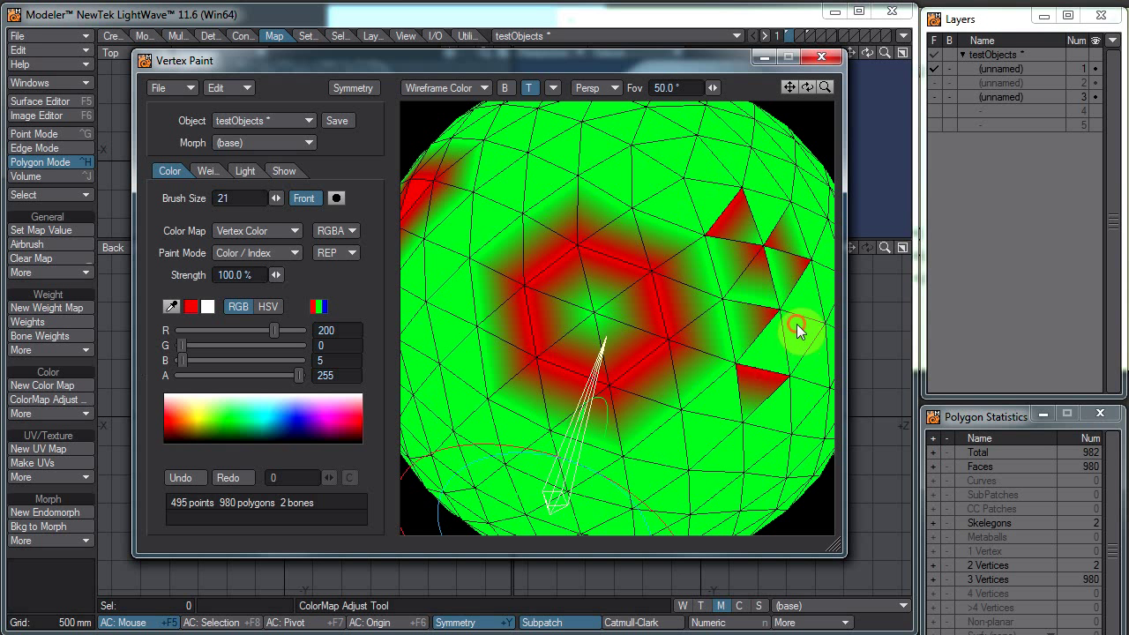
pyautogui.click(698, 419)
pyautogui.click(768, 349)
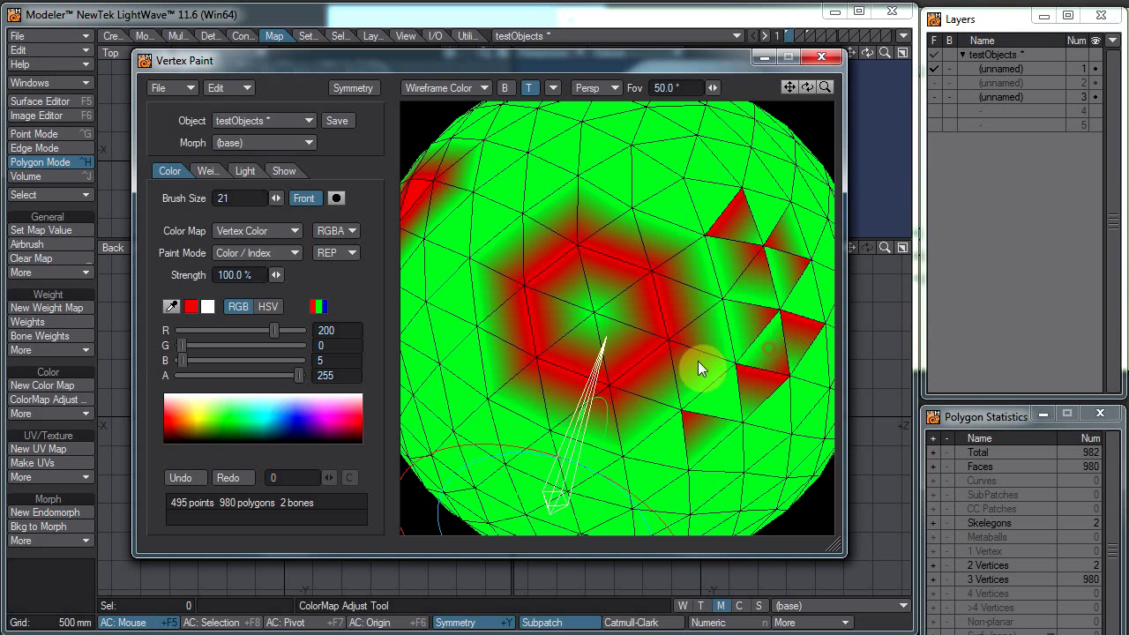
# - Set the paint mode to Color / Polygon and fill two groups of triangles above the hexagonal ring with red
pyautogui.click(248, 254)
pyautogui.click(256, 259)
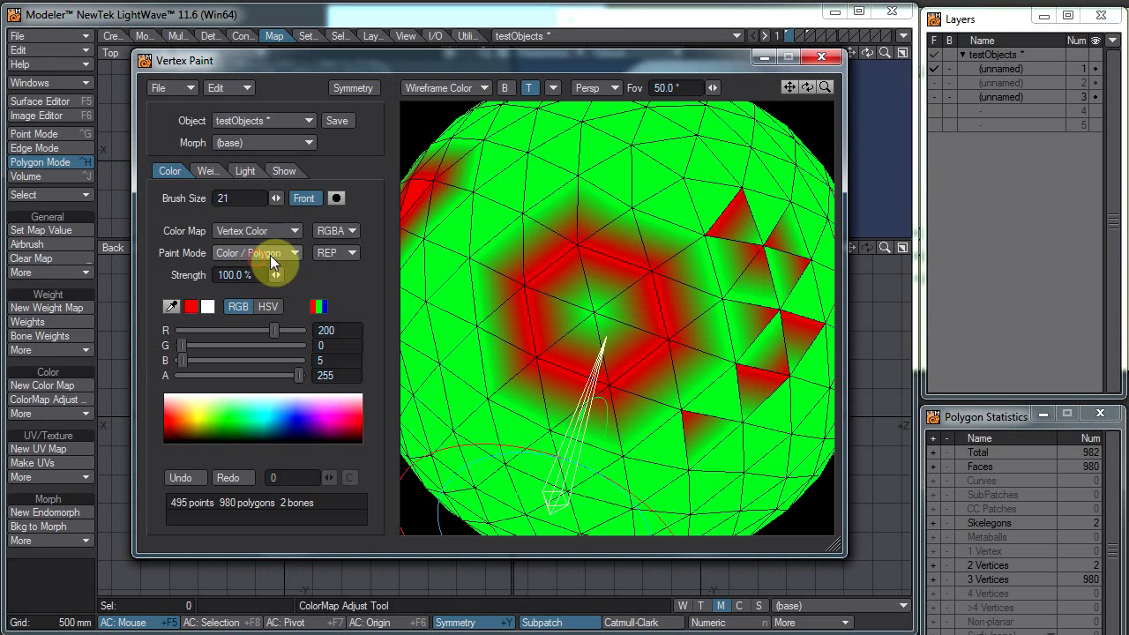
pyautogui.click(519, 231)
pyautogui.click(553, 205)
pyautogui.click(545, 178)
pyautogui.click(505, 203)
pyautogui.click(508, 186)
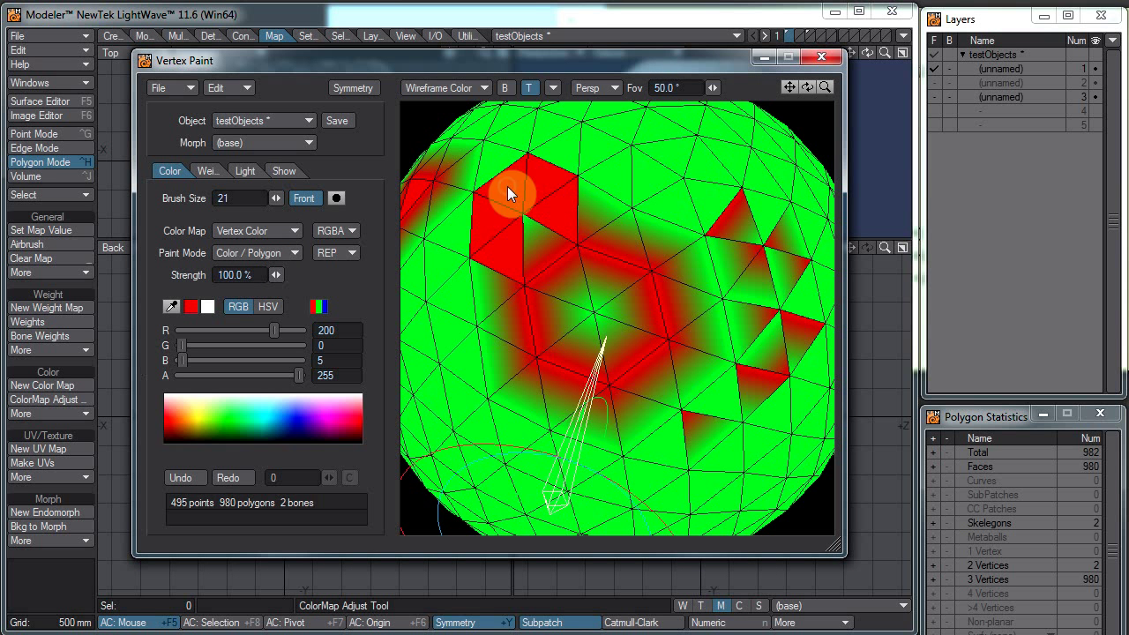
pyautogui.click(626, 164)
pyautogui.click(641, 191)
pyautogui.click(663, 208)
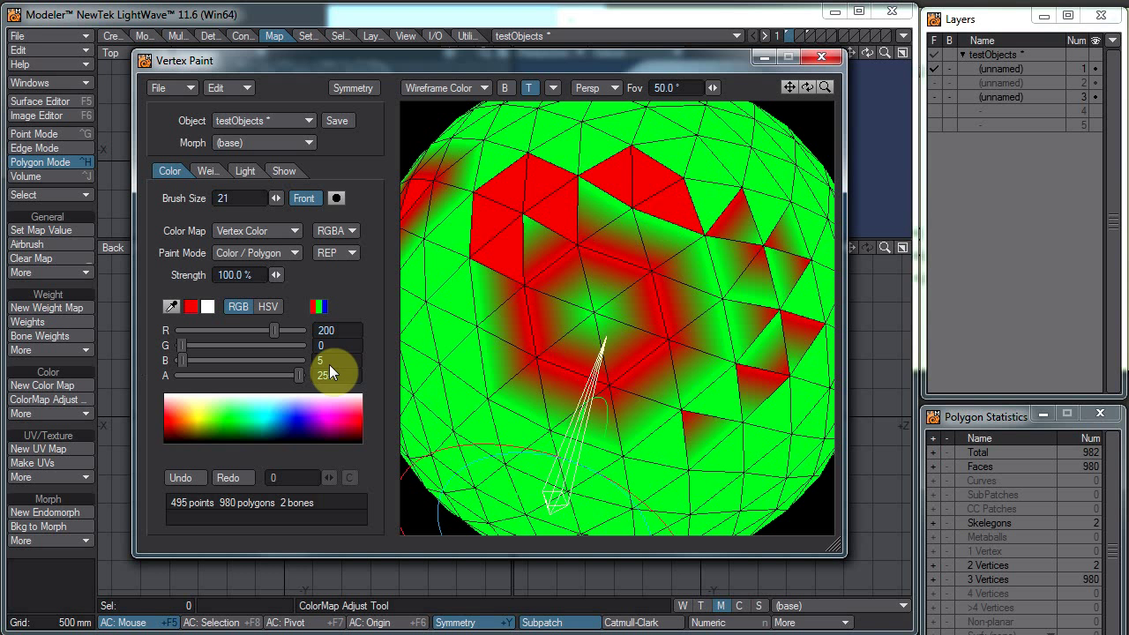
# - Set the paint operation to ADD and brush over a cluster of polygons on a green area of the sphere
pyautogui.moveTo(651, 281)
pyautogui.keyDown('alt'); pyautogui.mouseDown()
pyautogui.moveTo(571, 260)
pyautogui.moveTo(645, 267)
pyautogui.mouseUp(); pyautogui.keyUp('alt')
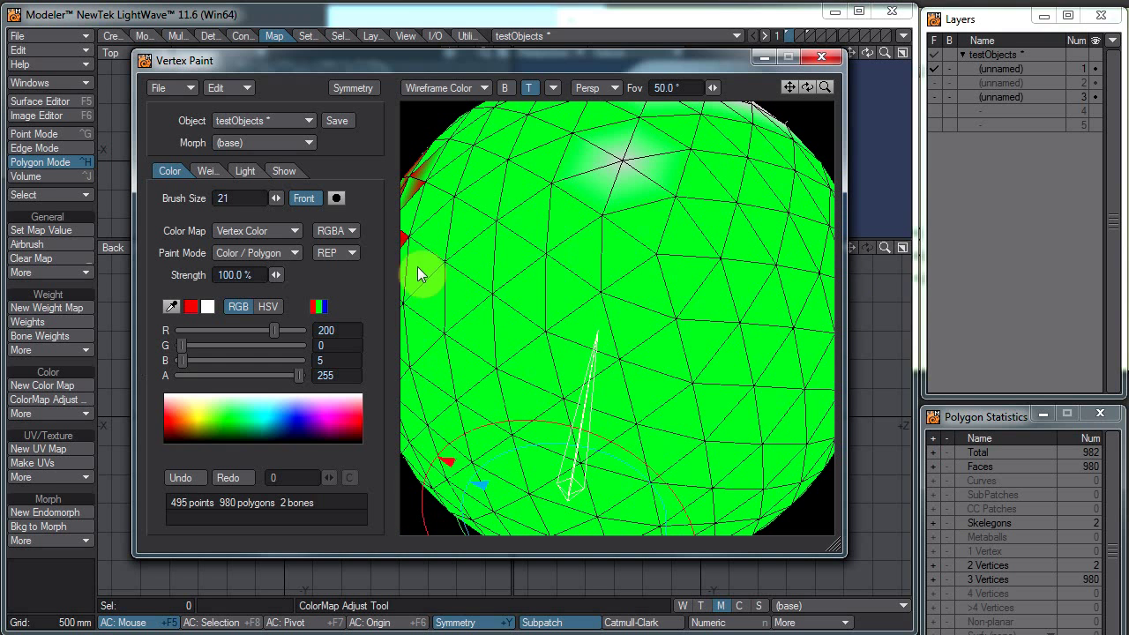
pyautogui.click(336, 253)
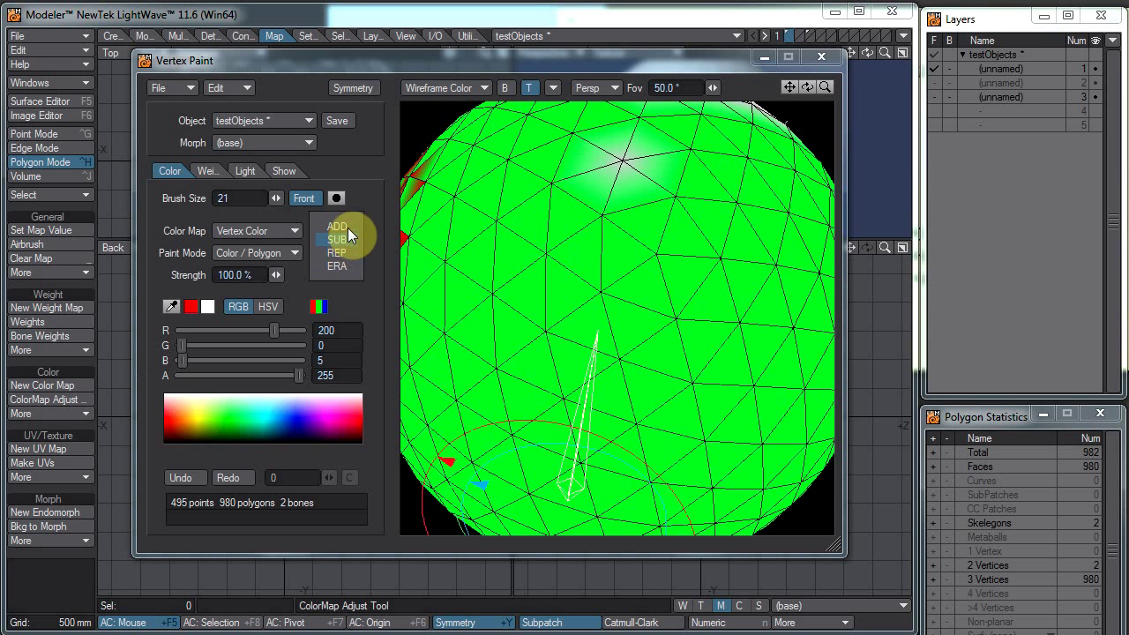
pyautogui.click(348, 227)
pyautogui.moveTo(498, 232)
pyautogui.mouseDown()
pyautogui.moveTo(571, 301)
pyautogui.moveTo(632, 288)
pyautogui.mouseUp()
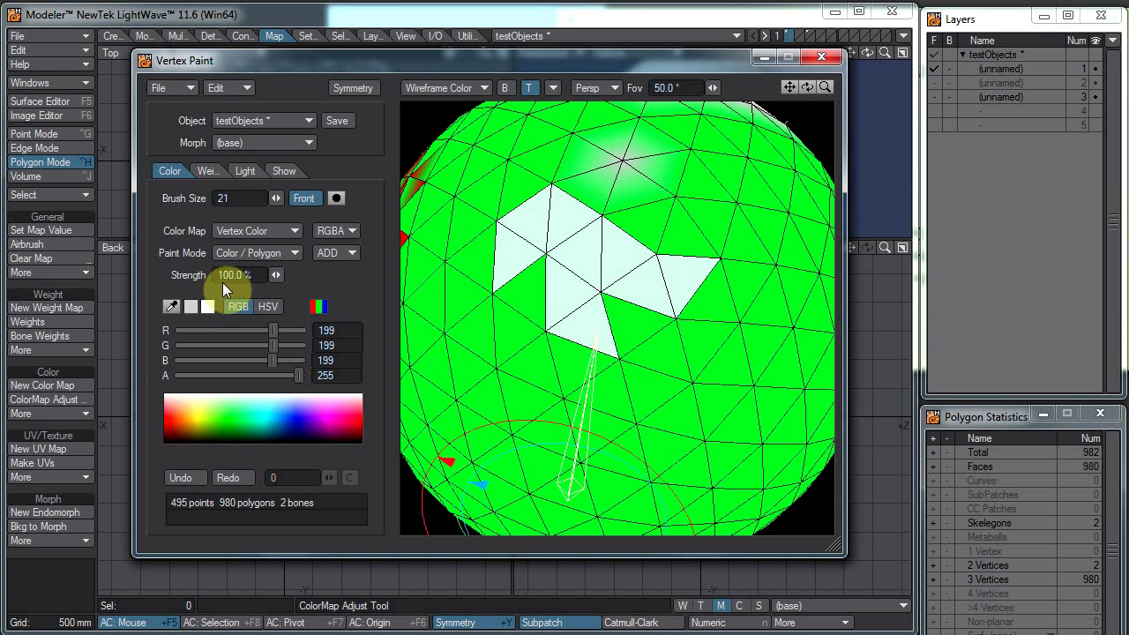
# - Set the color to dark purple (89, 18, 107) and add it to green points in Color / Point mode
pyautogui.click(351, 419)
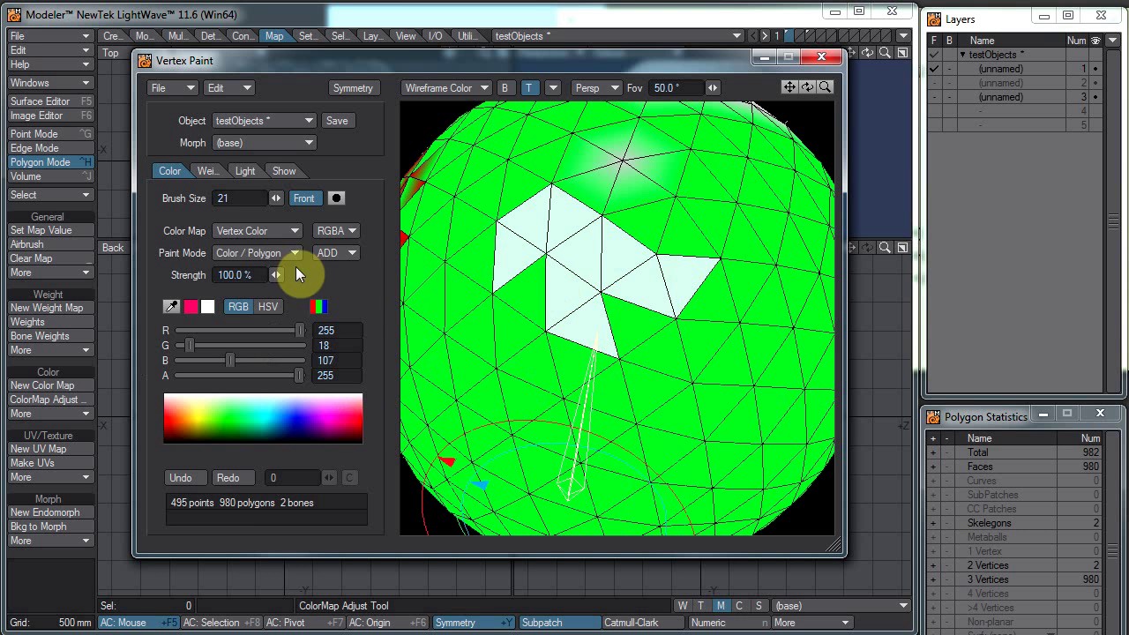
pyautogui.click(225, 330)
pyautogui.click(245, 255)
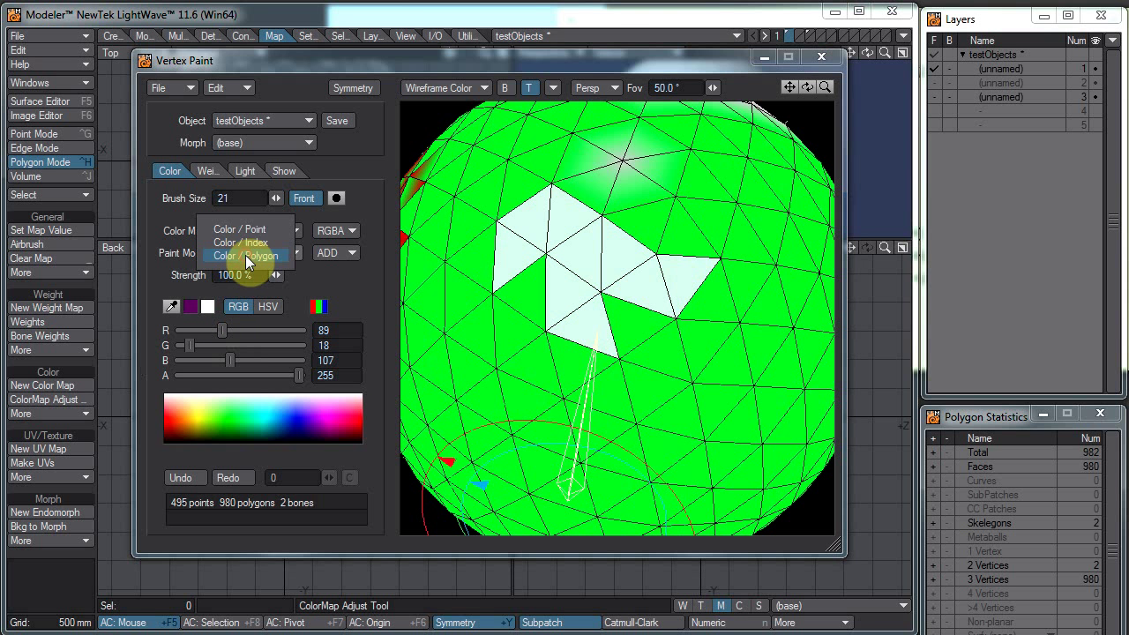
pyautogui.click(247, 231)
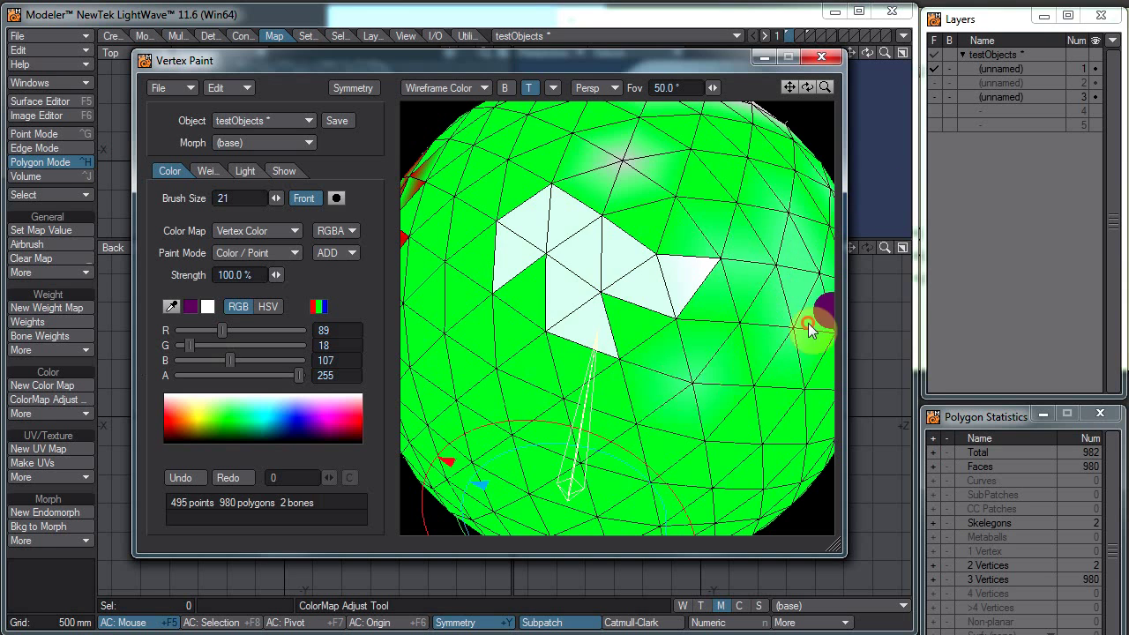
pyautogui.keyDown('alt'); pyautogui.moveTo(669, 359); pyautogui.dragTo(629, 236); pyautogui.keyUp('alt')
pyautogui.moveTo(631, 243); pyautogui.dragTo(664, 259, button='right')
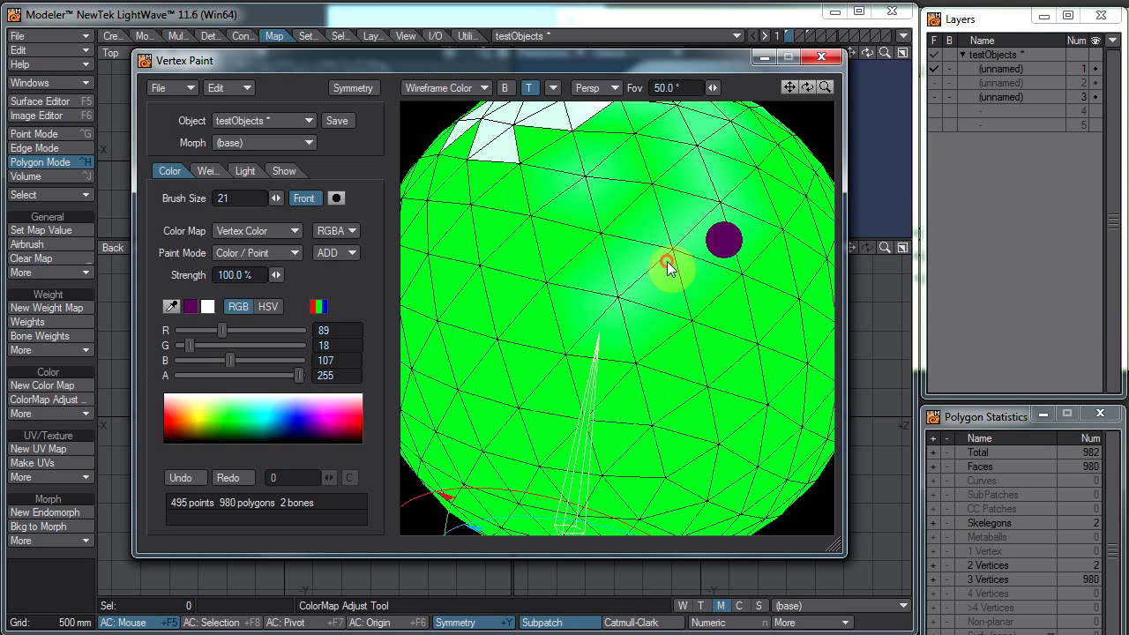
# - Set the paint operation to SUB and subtract color from the green points along a stroke across the sphere
pyautogui.click(344, 253)
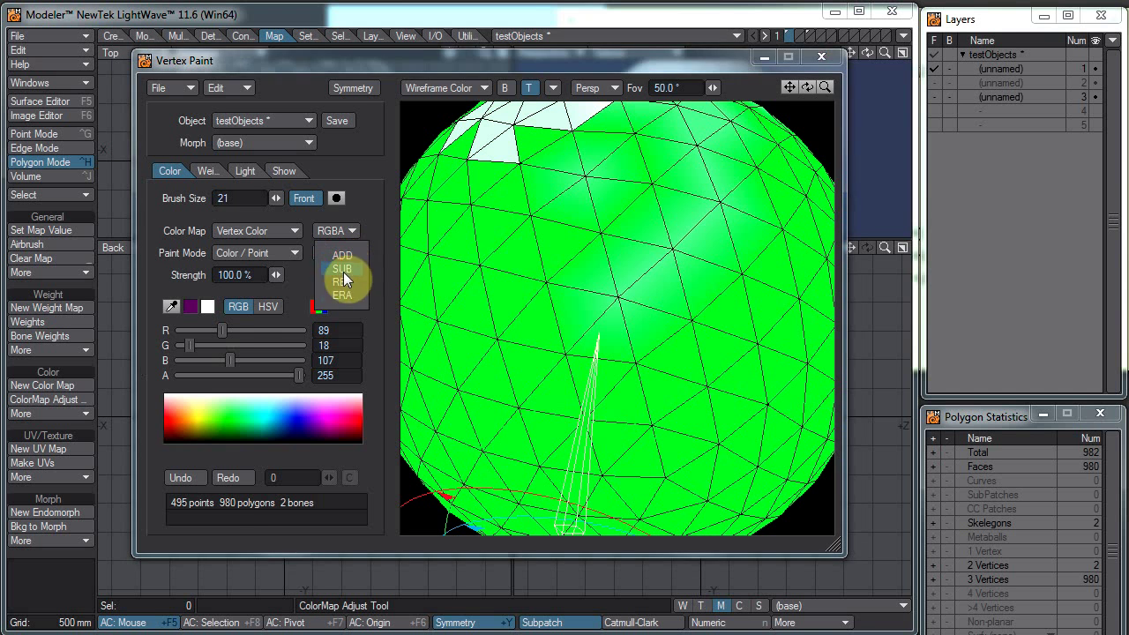
pyautogui.click(343, 269)
pyautogui.moveTo(506, 298)
pyautogui.mouseDown()
pyautogui.moveTo(524, 206)
pyautogui.moveTo(527, 362)
pyautogui.moveTo(677, 391)
pyautogui.mouseUp()
pyautogui.keyDown('alt'); pyautogui.moveTo(617, 363); pyautogui.dragTo(355, 260); pyautogui.keyUp('alt')
# - Set the paint operation to ERA and erase the vertex color along a stroke across the sphere
pyautogui.click(337, 256)
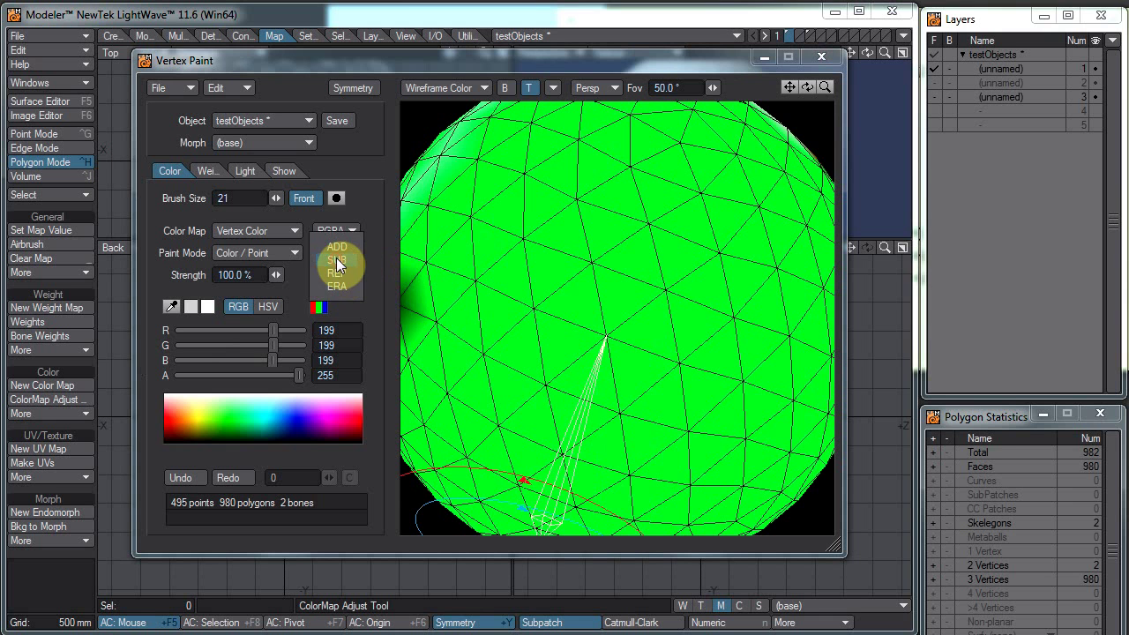
pyautogui.click(343, 283)
pyautogui.moveTo(456, 286)
pyautogui.mouseDown()
pyautogui.moveTo(744, 282)
pyautogui.moveTo(664, 303)
pyautogui.moveTo(604, 279)
pyautogui.moveTo(371, 323)
pyautogui.mouseUp()
# - Set the paint operation to REP and paint a red (200, 0, 5) area over the erased band
pyautogui.click(335, 251)
pyautogui.click(343, 230)
pyautogui.moveTo(541, 245)
pyautogui.mouseDown()
pyautogui.moveTo(742, 280)
pyautogui.moveTo(704, 354)
pyautogui.moveTo(548, 373)
pyautogui.mouseUp()
# - Paint red gradually over the sphere at 5.6% brush strength, and restore the strength to 100%
pyautogui.moveTo(276, 272); pyautogui.dragTo(365, 254)
pyautogui.moveTo(645, 152)
pyautogui.mouseDown()
pyautogui.moveTo(417, 342)
pyautogui.moveTo(556, 165)
pyautogui.moveTo(748, 248)
pyautogui.moveTo(381, 311)
pyautogui.mouseUp()
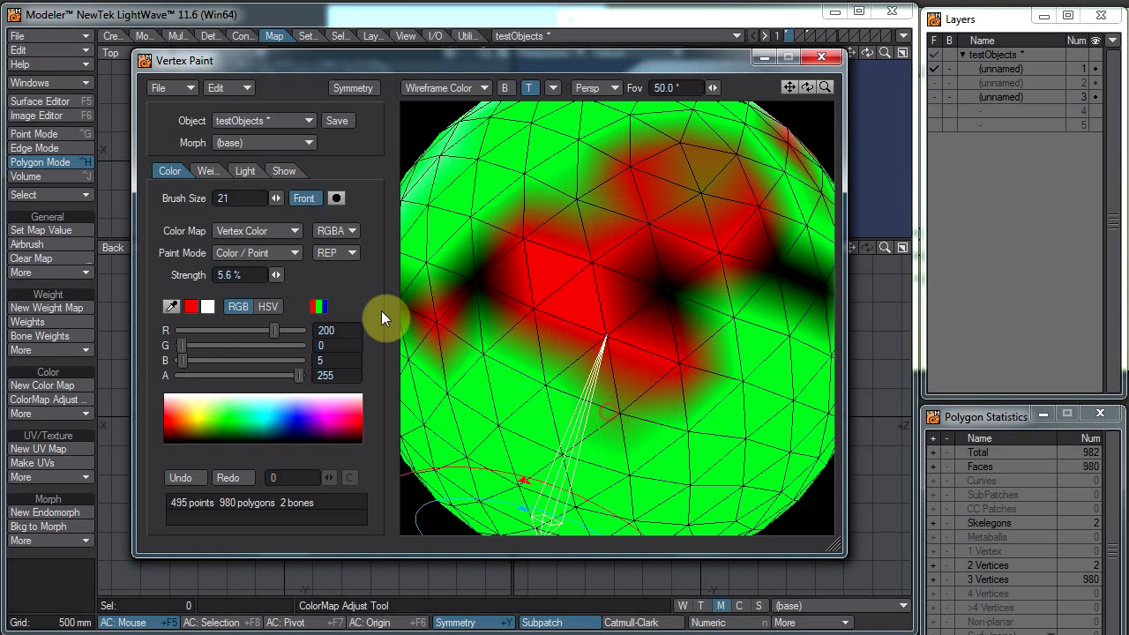
pyautogui.moveTo(278, 273); pyautogui.dragTo(351, 238)
# - Open the keyboard shortcuts reference and examine its Generic, Color, Weight and Light categories
pyautogui.click(165, 90)
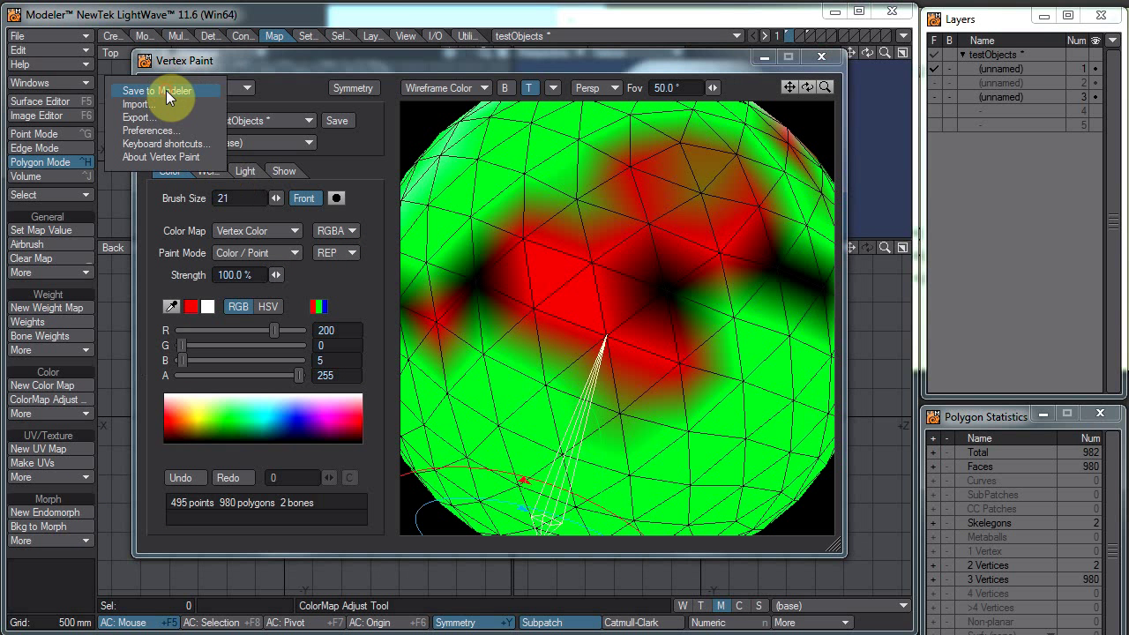
pyautogui.click(188, 143)
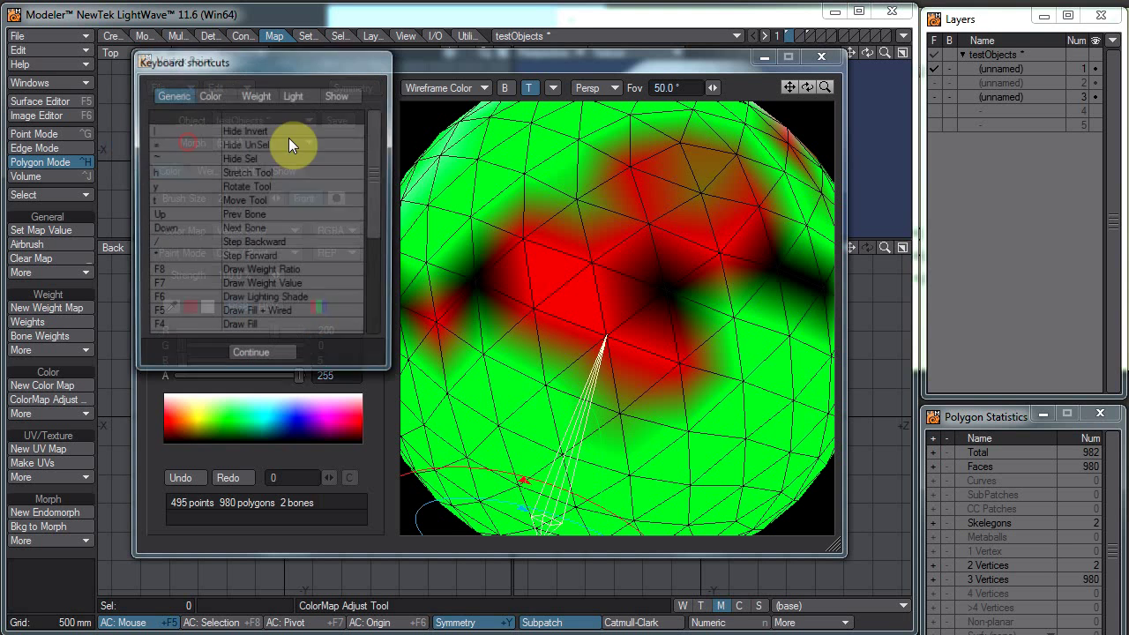
pyautogui.click(373, 214)
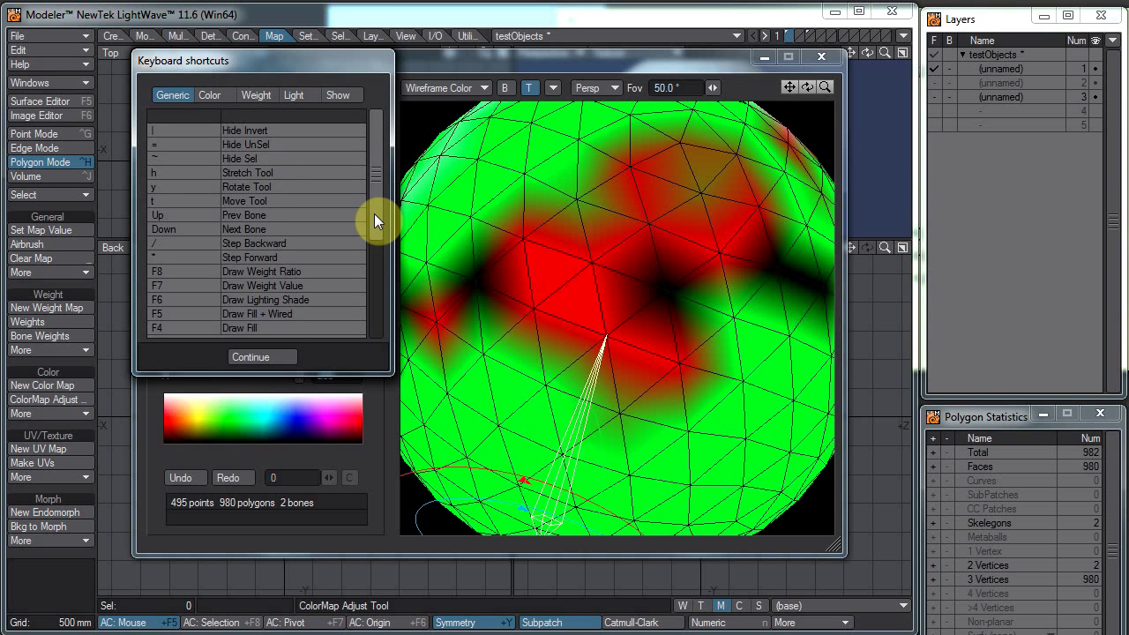
pyautogui.moveTo(374, 215); pyautogui.dragTo(418, 224)
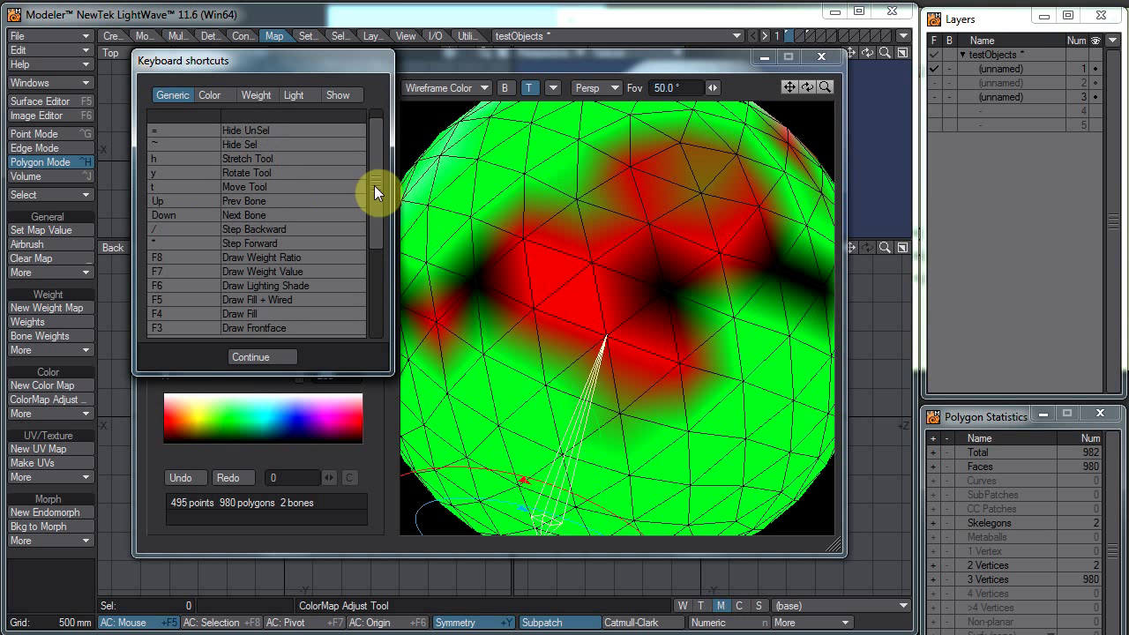
pyautogui.click(213, 91)
pyautogui.click(173, 95)
pyautogui.click(202, 96)
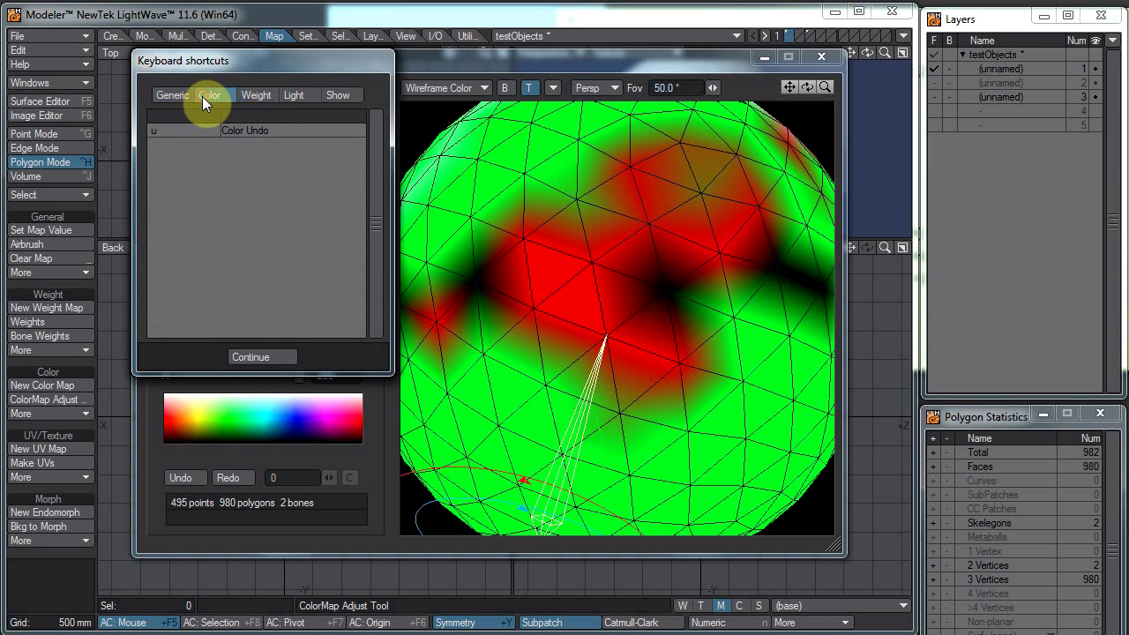
pyautogui.click(259, 94)
pyautogui.click(300, 96)
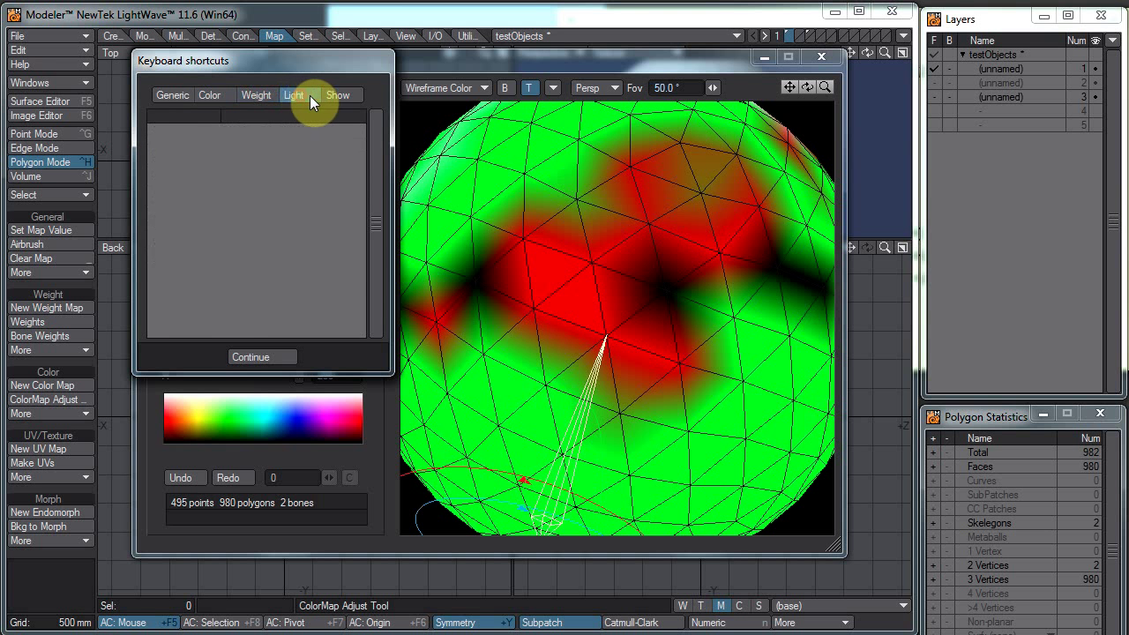
# - Examine the Show and Generic shortcut categories, and close the keyboard shortcuts reference
pyautogui.click(344, 94)
pyautogui.click(164, 95)
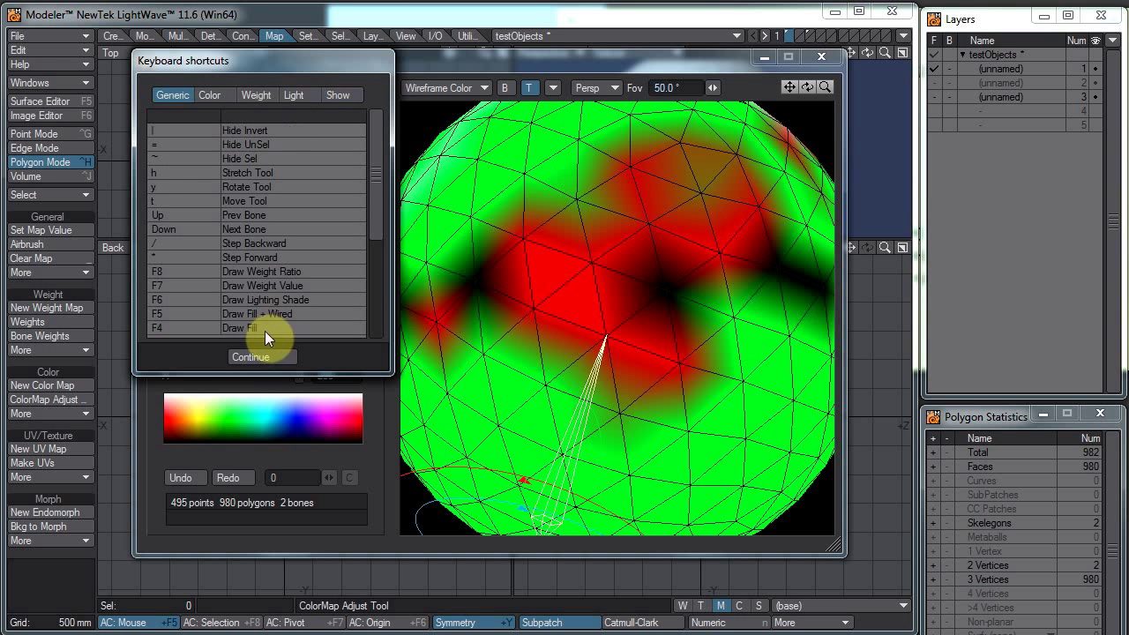
pyautogui.moveTo(373, 234); pyautogui.dragTo(334, 348)
pyautogui.click(249, 357)
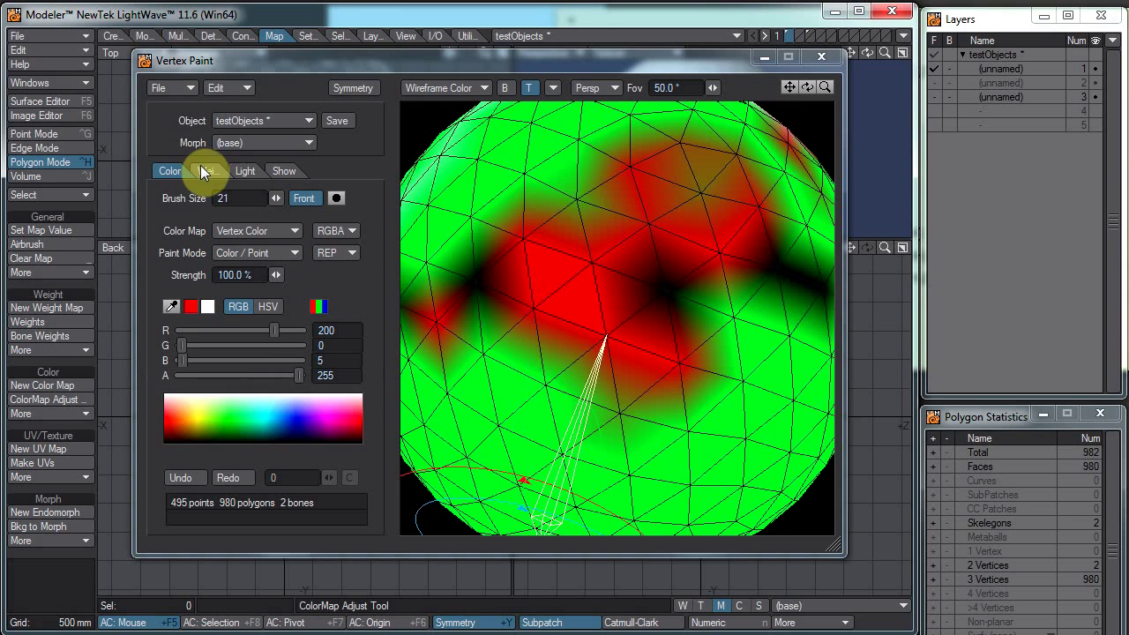
# - Switch to weight painting and paint Bone01 weight over the sphere with OVR at 100% and brush size 81
pyautogui.click(201, 166)
pyautogui.moveTo(617, 383)
pyautogui.keyDown('alt'); pyautogui.mouseDown()
pyautogui.moveTo(676, 362)
pyautogui.moveTo(641, 288)
pyautogui.mouseUp(); pyautogui.keyUp('alt')
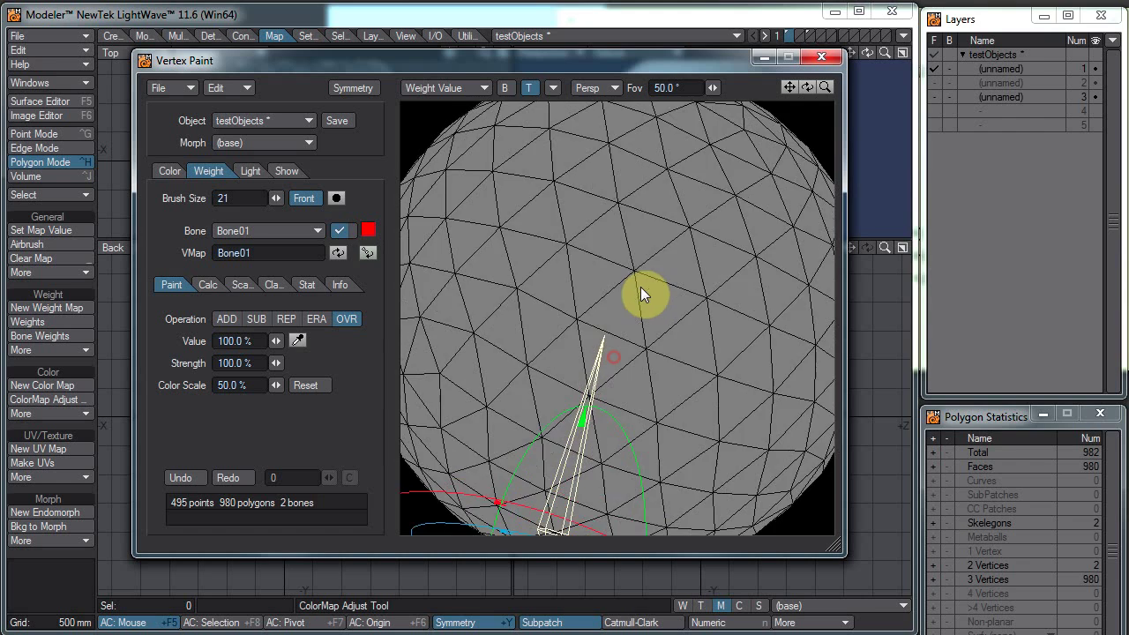
pyautogui.moveTo(641, 287); pyautogui.dragTo(737, 349, button='right')
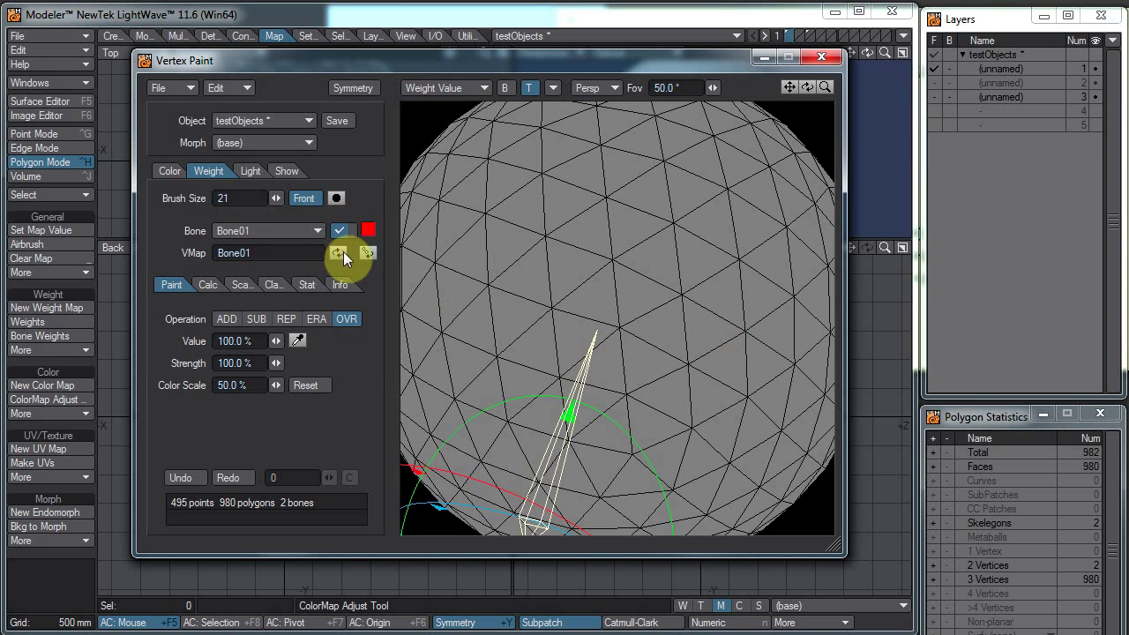
pyautogui.moveTo(597, 342); pyautogui.dragTo(643, 177, button='right')
pyautogui.moveTo(441, 397)
pyautogui.mouseDown()
pyautogui.moveTo(579, 336)
pyautogui.moveTo(606, 346)
pyautogui.moveTo(479, 430)
pyautogui.mouseUp()
pyautogui.moveTo(276, 199)
pyautogui.mouseDown()
pyautogui.moveTo(368, 252)
pyautogui.moveTo(355, 229)
pyautogui.mouseUp()
pyautogui.moveTo(553, 441)
pyautogui.mouseDown()
pyautogui.moveTo(393, 267)
pyautogui.moveTo(411, 320)
pyautogui.mouseUp()
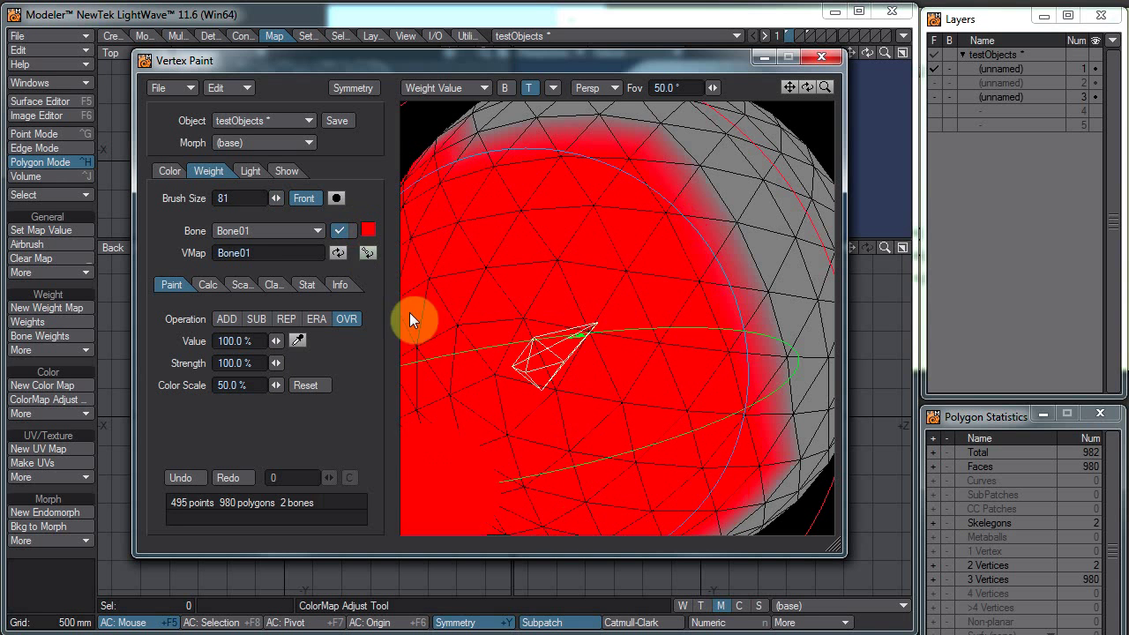
# - Set the weight operation to SUB and reduce Bone01's weight along the painted area with a value of 20%
pyautogui.click(255, 319)
pyautogui.keyDown('alt'); pyautogui.moveTo(660, 179); pyautogui.dragTo(325, 339); pyautogui.keyUp('alt')
pyautogui.moveTo(439, 326)
pyautogui.mouseDown()
pyautogui.moveTo(744, 558)
pyautogui.moveTo(519, 439)
pyautogui.moveTo(486, 365)
pyautogui.mouseUp()
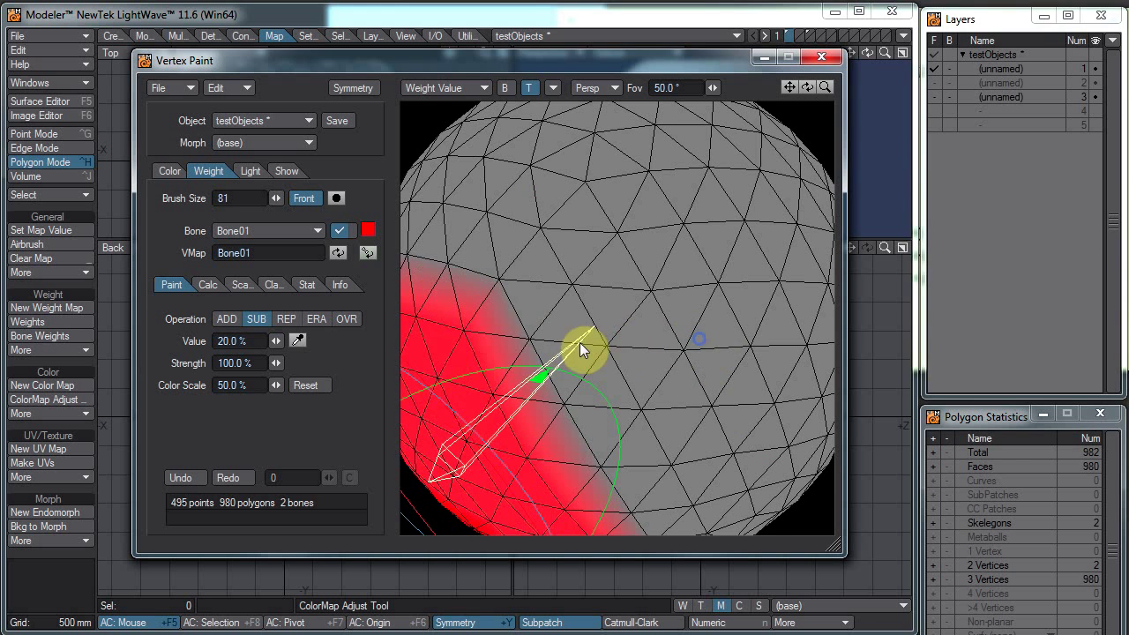
pyautogui.moveTo(828, 88); pyautogui.dragTo(771, 86)
pyautogui.moveTo(560, 260)
pyautogui.keyDown('alt'); pyautogui.mouseDown()
pyautogui.moveTo(642, 296)
pyautogui.moveTo(561, 359)
pyautogui.moveTo(780, 398)
pyautogui.moveTo(650, 231)
pyautogui.moveTo(624, 232)
pyautogui.moveTo(516, 493)
pyautogui.mouseUp(); pyautogui.keyUp('alt')
pyautogui.moveTo(635, 366)
pyautogui.keyDown('alt'); pyautogui.mouseDown()
pyautogui.moveTo(696, 302)
pyautogui.moveTo(738, 308)
pyautogui.mouseUp(); pyautogui.keyUp('alt')
pyautogui.moveTo(671, 307)
pyautogui.mouseDown()
pyautogui.moveTo(612, 317)
pyautogui.moveTo(704, 306)
pyautogui.moveTo(812, 404)
pyautogui.mouseUp()
pyautogui.moveTo(670, 348)
pyautogui.mouseDown()
pyautogui.moveTo(643, 330)
pyautogui.moveTo(625, 433)
pyautogui.moveTo(622, 414)
pyautogui.mouseUp()
pyautogui.moveTo(605, 245)
pyautogui.mouseDown(button='right')
pyautogui.moveTo(573, 279)
pyautogui.moveTo(618, 180)
pyautogui.moveTo(567, 308)
pyautogui.moveTo(599, 306)
pyautogui.mouseUp(button='right')
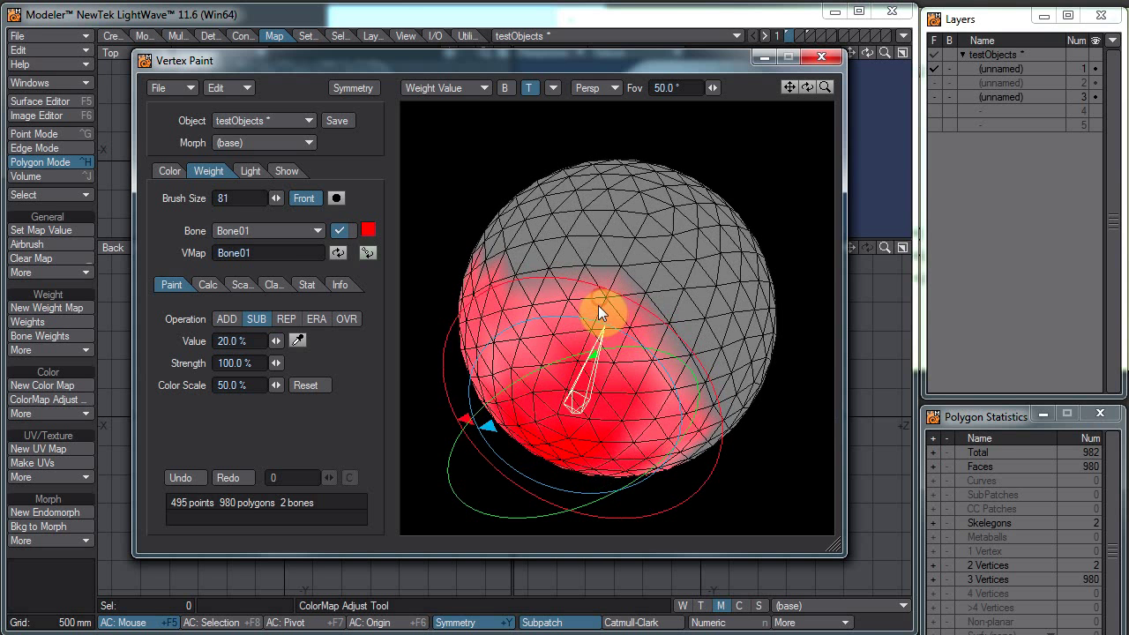
# - Make Bone02 the active bone and build up weight around its tip with the ADD operation at 20%
pyautogui.click(284, 235)
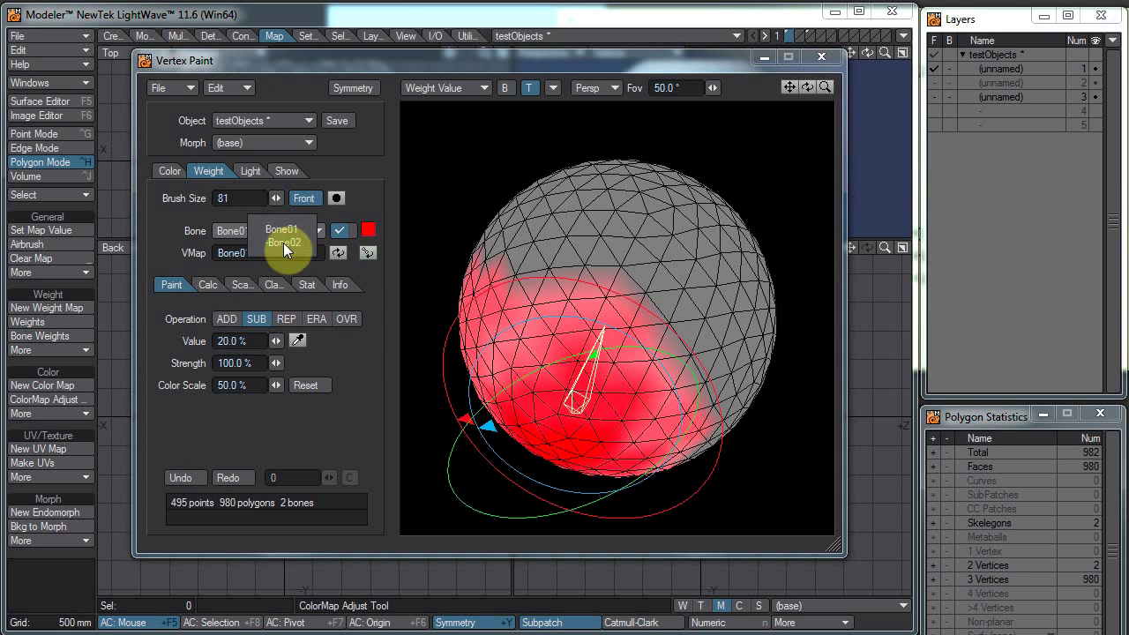
pyautogui.click(283, 242)
pyautogui.moveTo(727, 209); pyautogui.dragTo(605, 292, button='right')
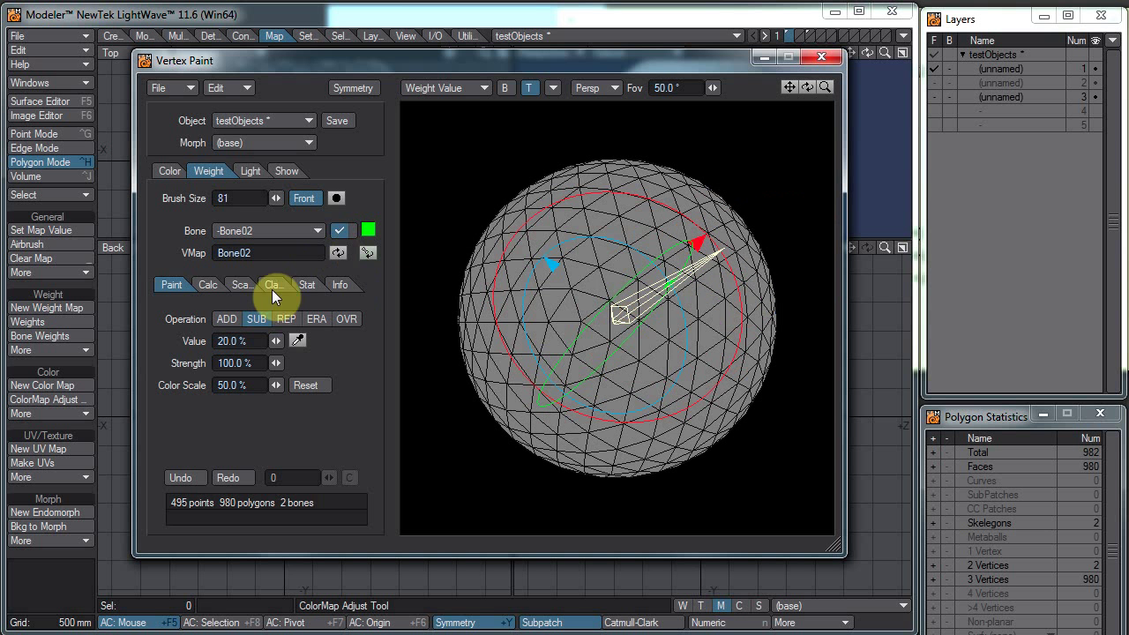
pyautogui.click(227, 318)
pyautogui.moveTo(763, 270)
pyautogui.mouseDown()
pyautogui.moveTo(708, 243)
pyautogui.moveTo(679, 263)
pyautogui.moveTo(760, 281)
pyautogui.moveTo(694, 226)
pyautogui.moveTo(680, 278)
pyautogui.mouseUp()
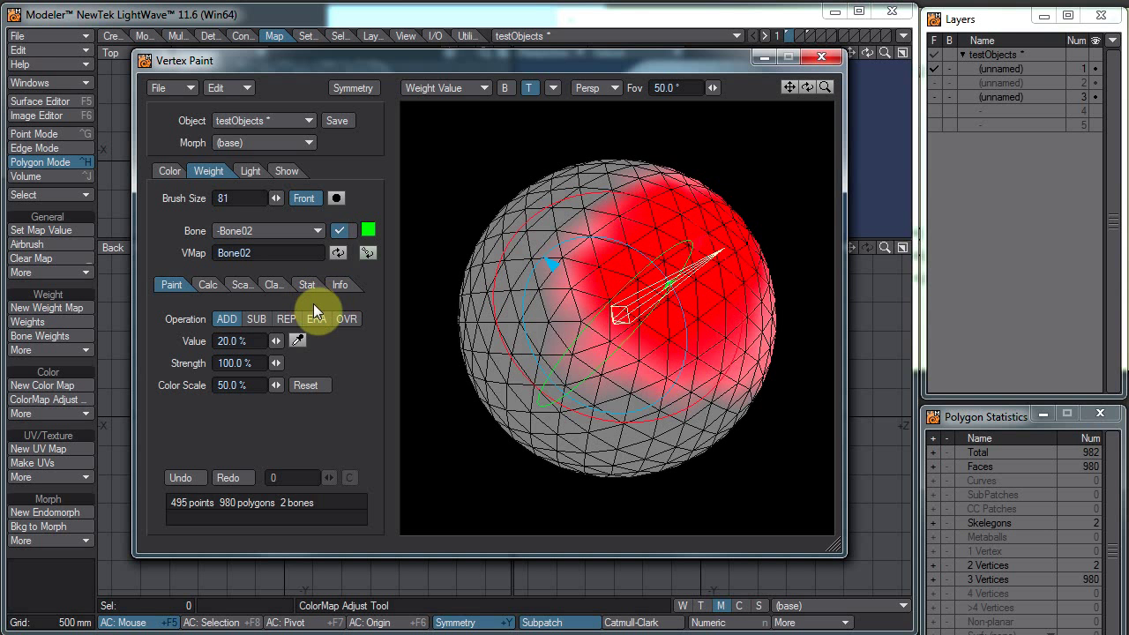
pyautogui.moveTo(672, 281); pyautogui.dragTo(526, 273, button='right')
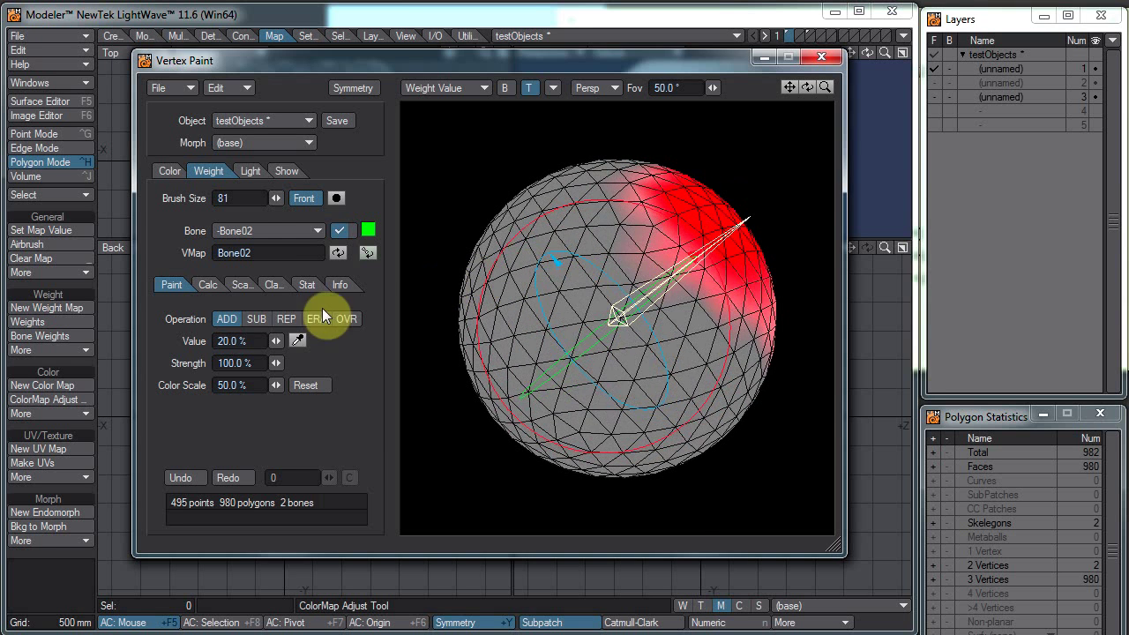
# - Switch through the bones back to Bone02 and rotate it about its cyan axis to test the weighting
pyautogui.click(273, 234)
pyautogui.click(279, 224)
pyautogui.click(280, 228)
pyautogui.click(280, 240)
pyautogui.click(369, 253)
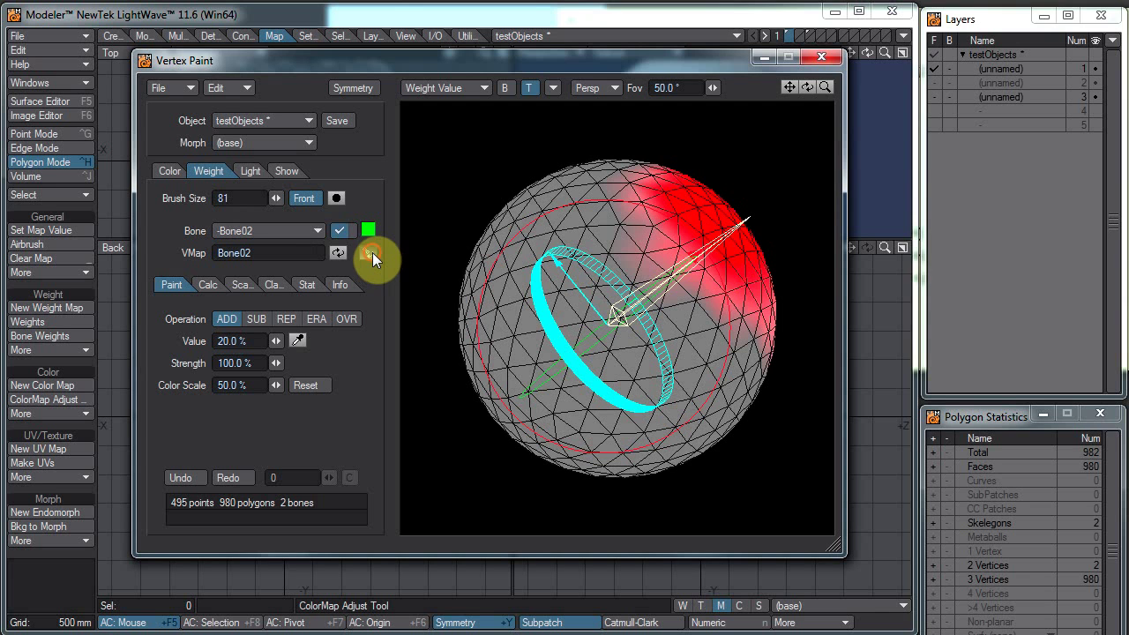
pyautogui.moveTo(719, 384); pyautogui.dragTo(594, 308, button='right')
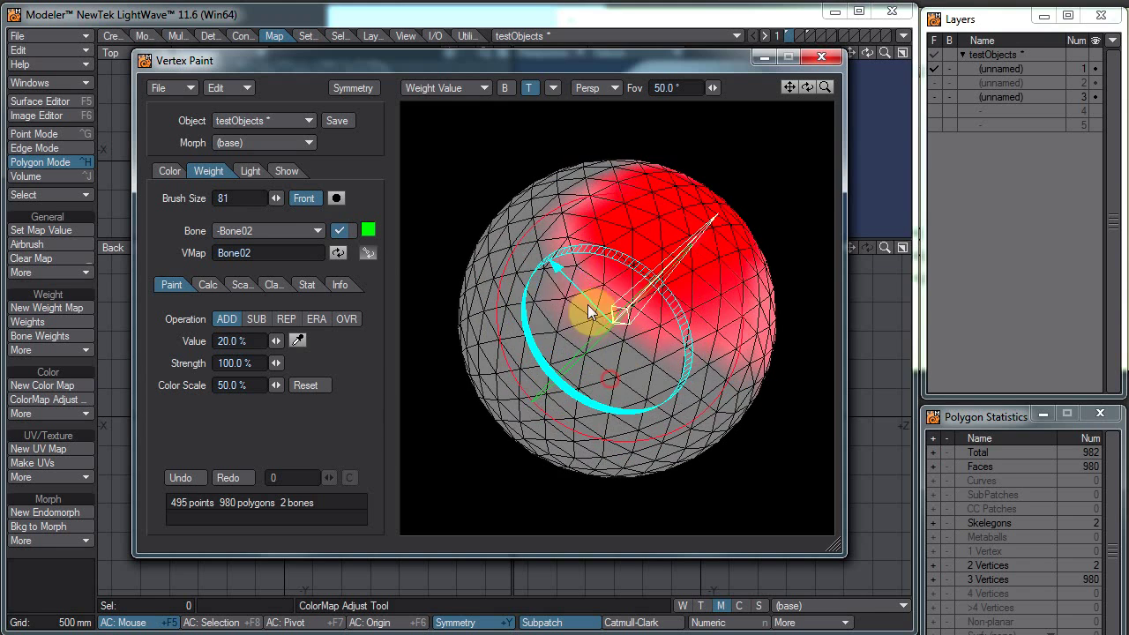
pyautogui.moveTo(558, 267); pyautogui.dragTo(391, 327)
pyautogui.moveTo(661, 397)
pyautogui.mouseDown(button='right')
pyautogui.moveTo(852, 153)
pyautogui.moveTo(550, 323)
pyautogui.mouseUp(button='right')
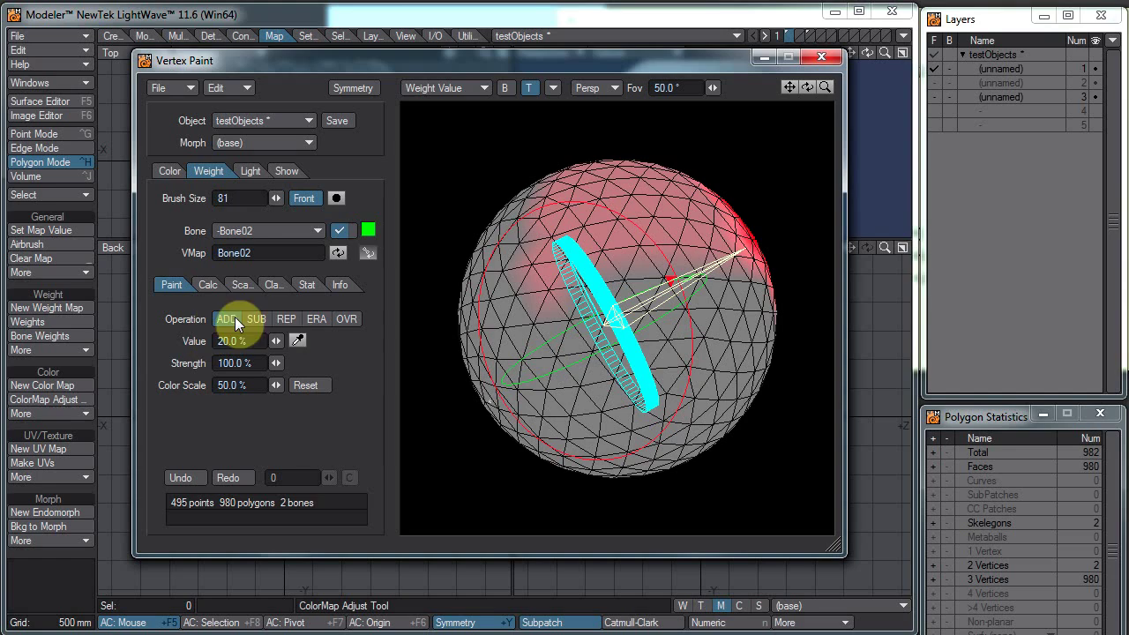
# - Examine the Calc, Scale, Clamp, Stat and Info options for bone weights
pyautogui.click(206, 285)
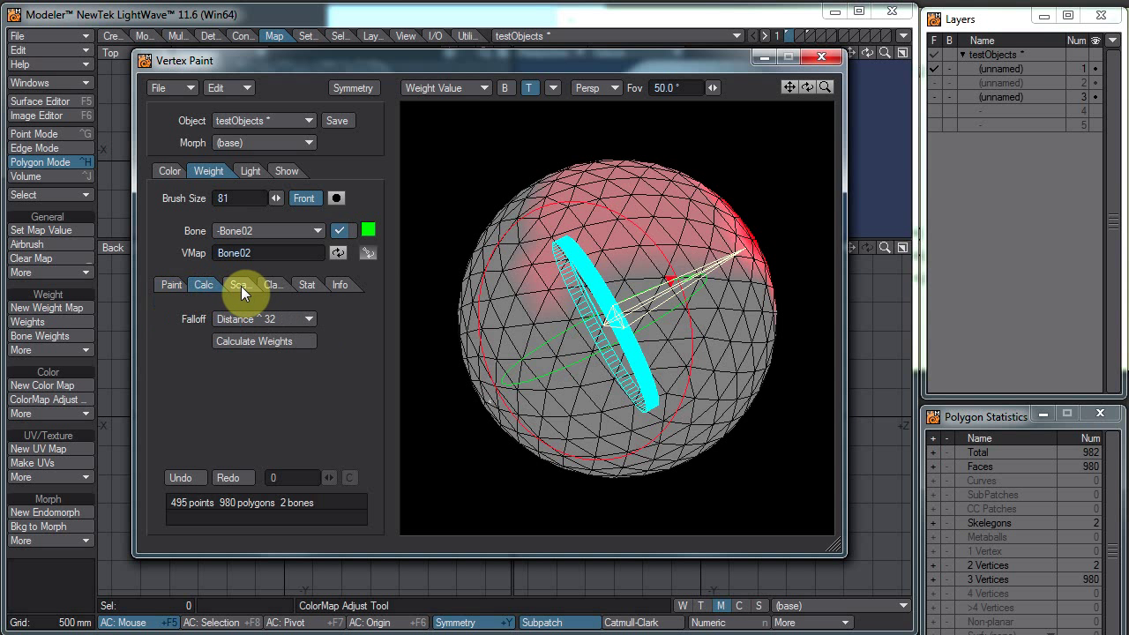
pyautogui.click(241, 286)
pyautogui.click(275, 286)
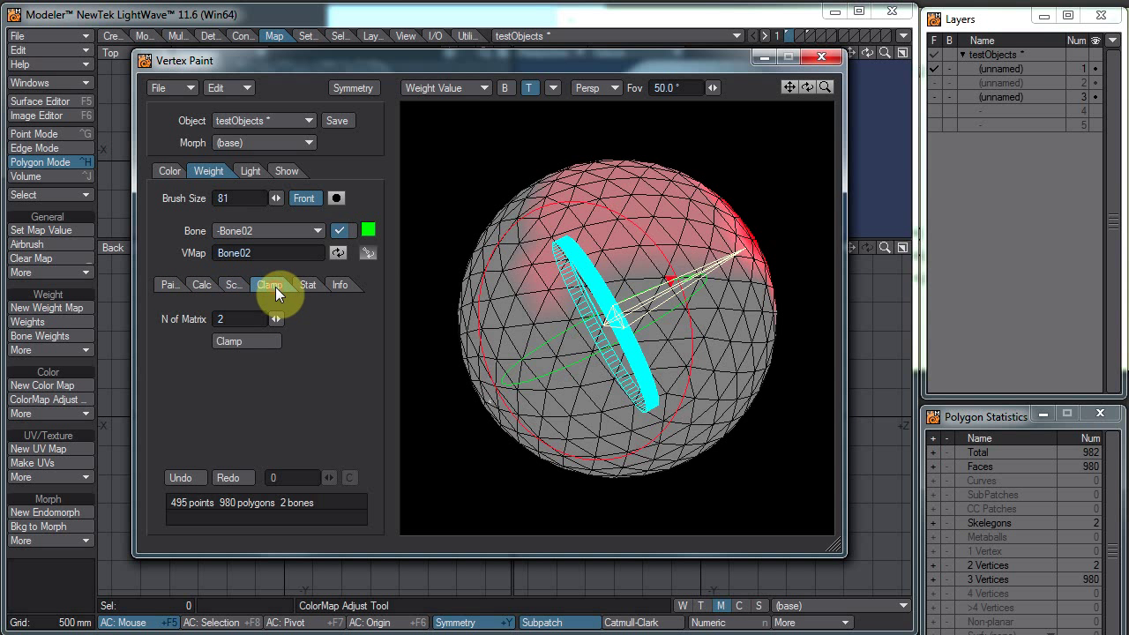
pyautogui.click(308, 285)
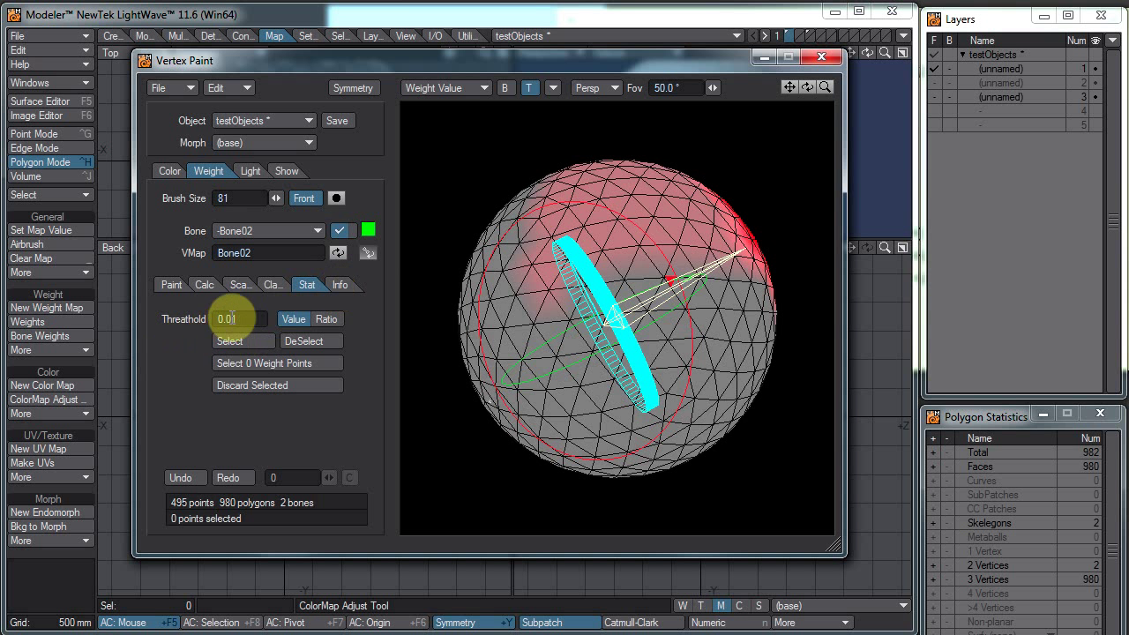
pyautogui.click(331, 285)
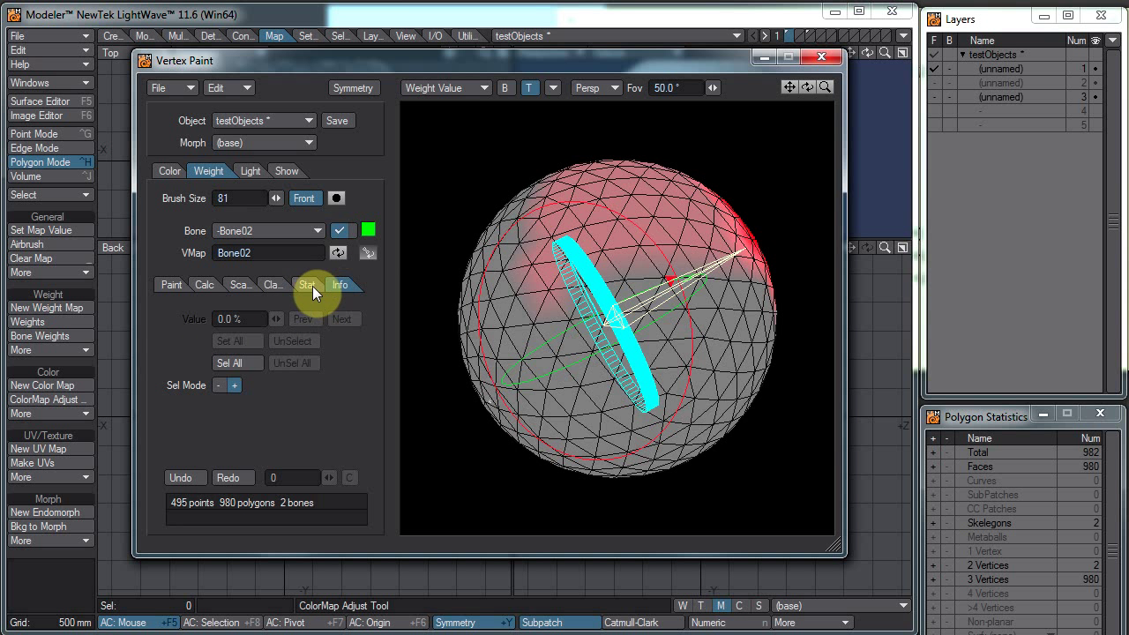
pyautogui.click(320, 284)
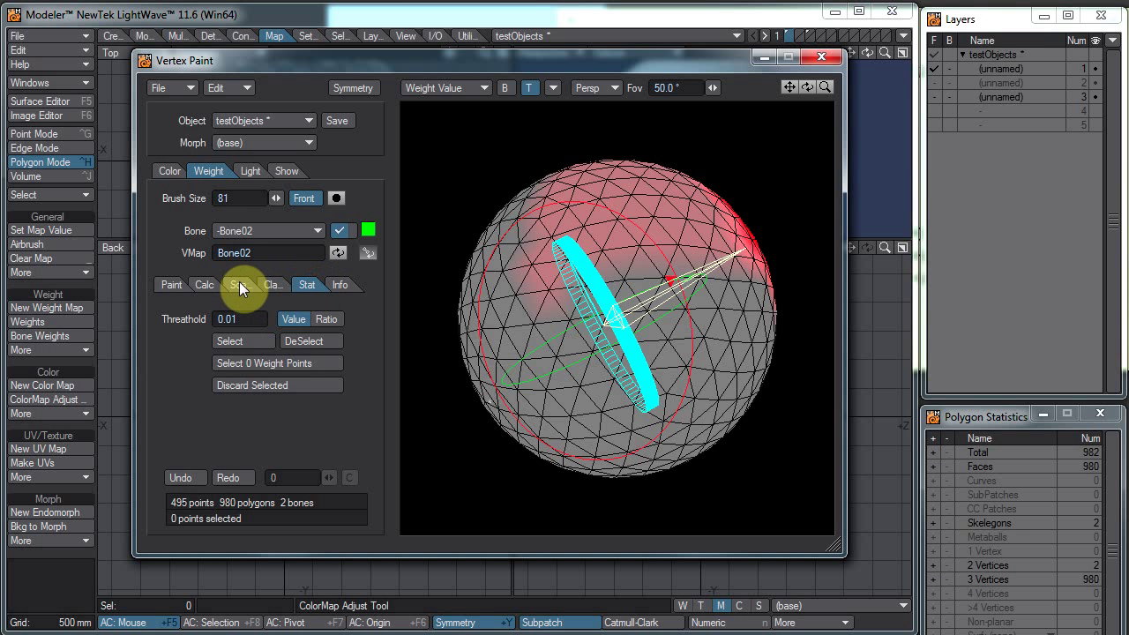
# - Open the light settings, enable Light 0 and inspect its effect around the shaded sphere
pyautogui.click(257, 169)
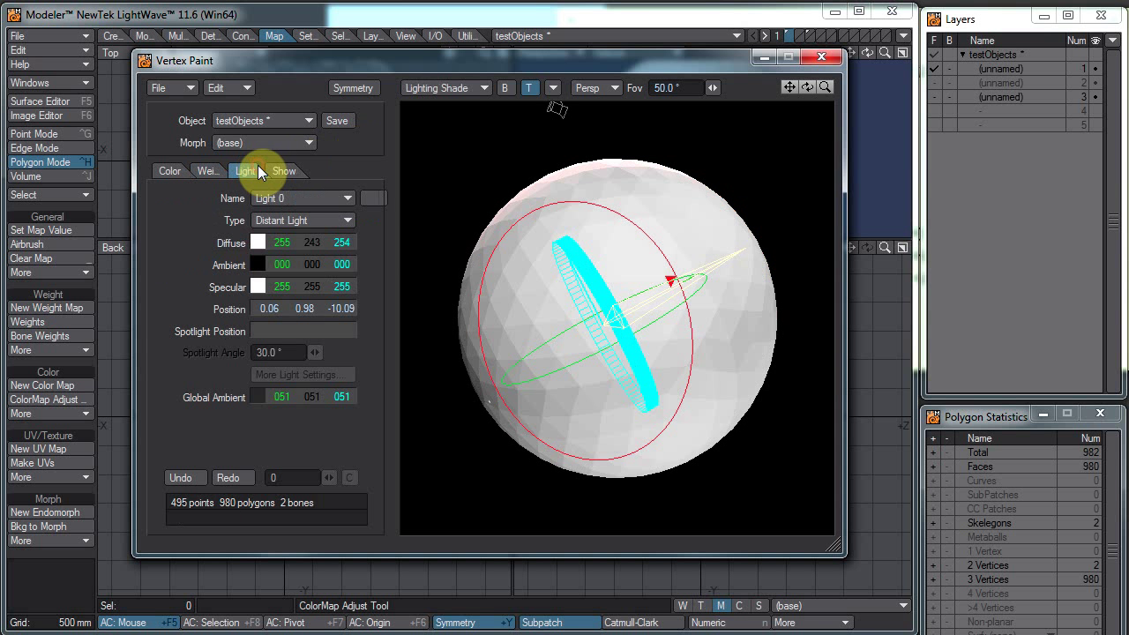
pyautogui.click(373, 198)
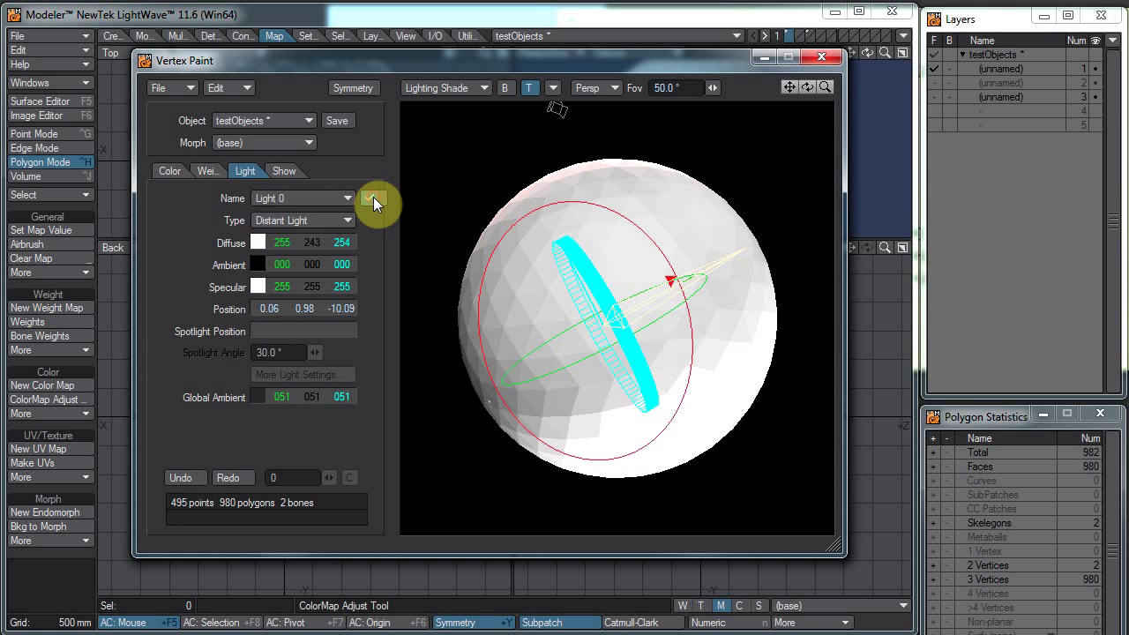
pyautogui.moveTo(740, 225)
pyautogui.mouseDown()
pyautogui.moveTo(504, 91)
pyautogui.moveTo(791, 171)
pyautogui.mouseUp()
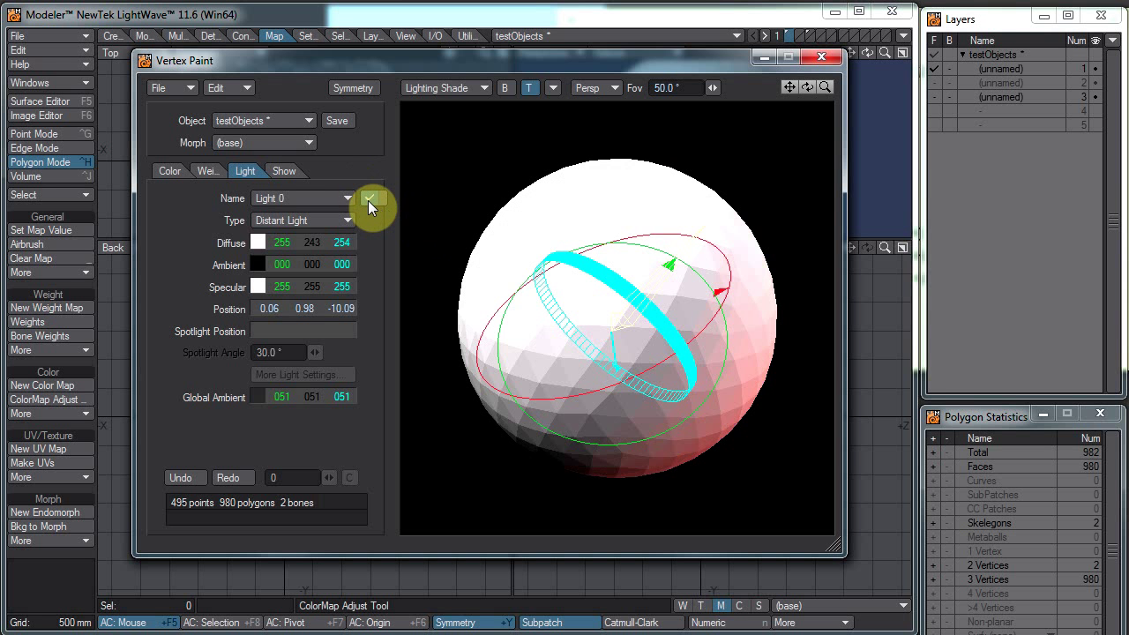
pyautogui.click(368, 199)
pyautogui.moveTo(693, 434); pyautogui.dragTo(681, 321)
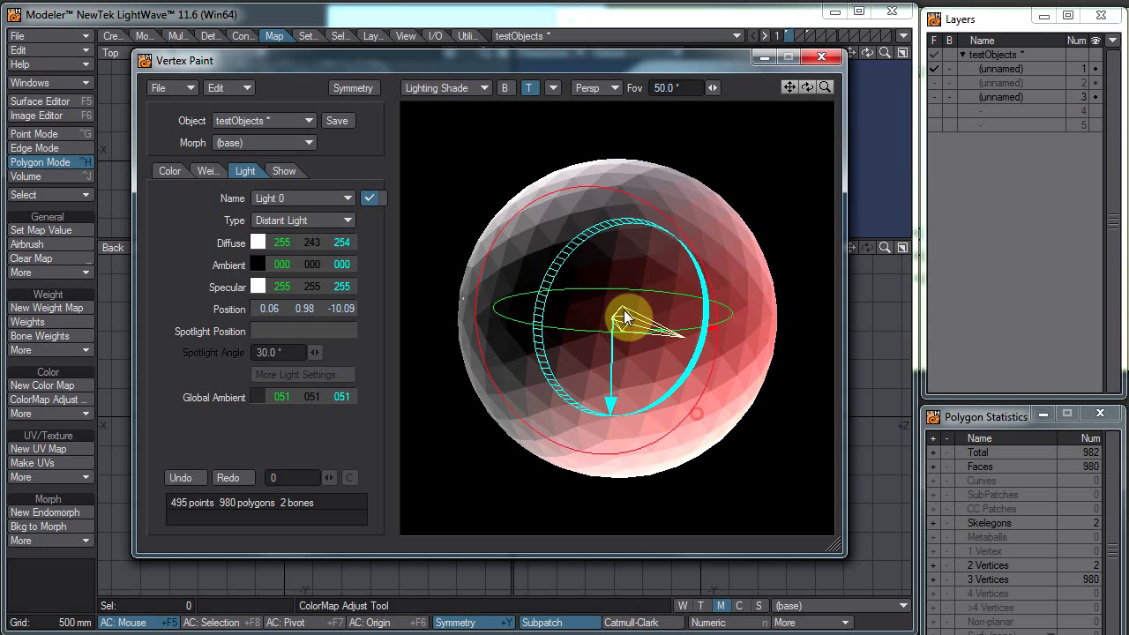
# - Choose Light 3 and set its diffuse color to yellow (254, 255, 101)
pyautogui.click(330, 197)
pyautogui.click(324, 247)
pyautogui.click(290, 243)
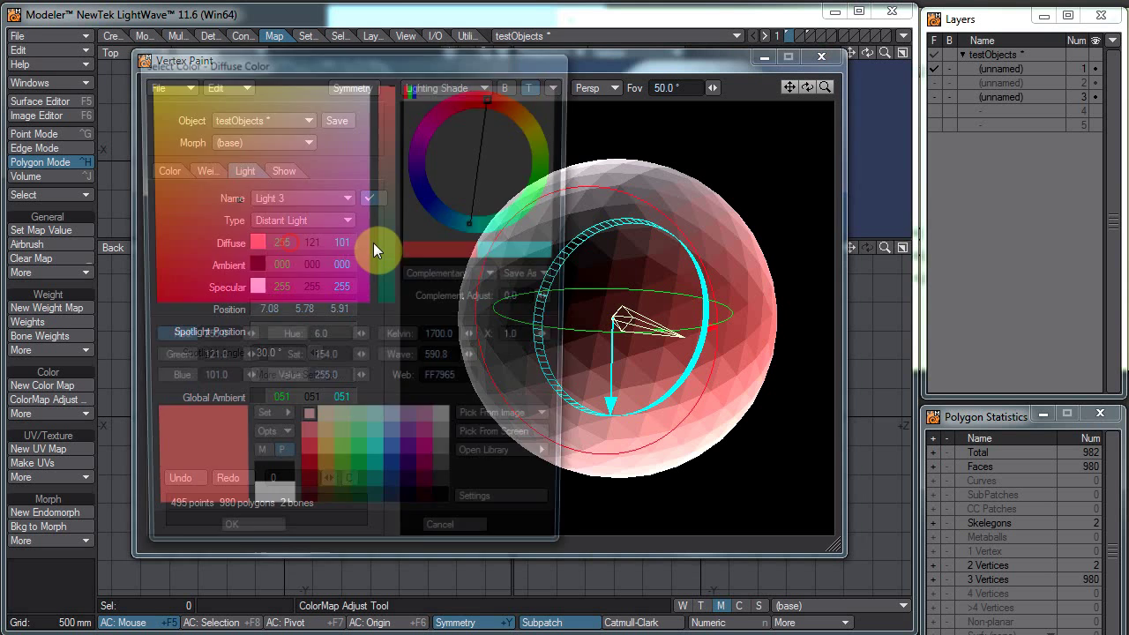
pyautogui.moveTo(512, 142); pyautogui.dragTo(539, 126)
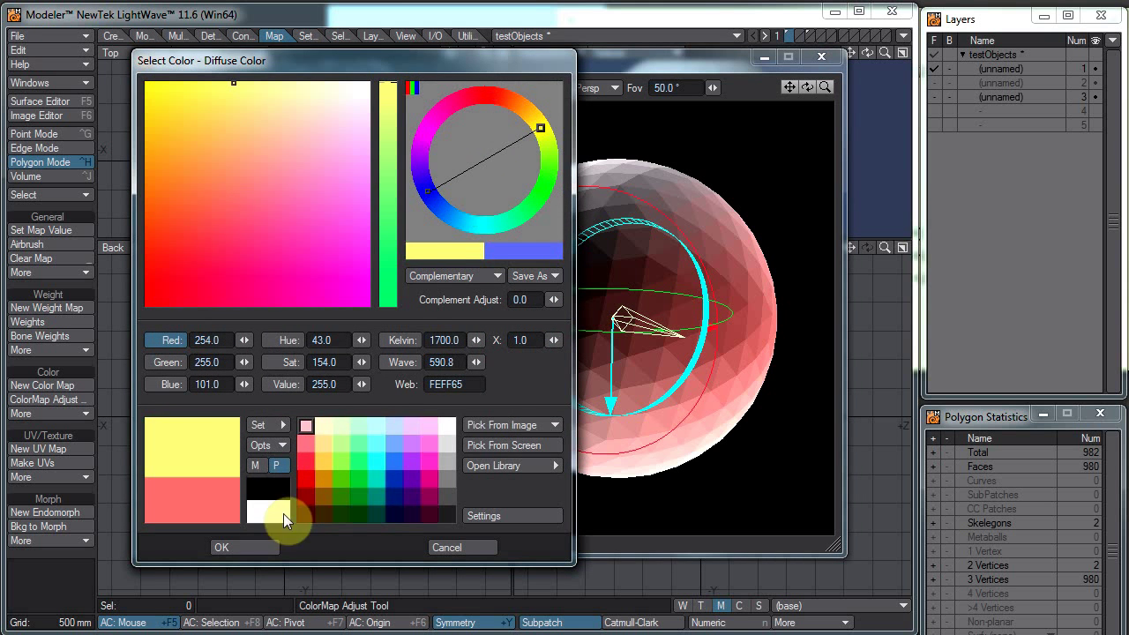
pyautogui.click(257, 543)
pyautogui.moveTo(687, 371); pyautogui.dragTo(622, 240)
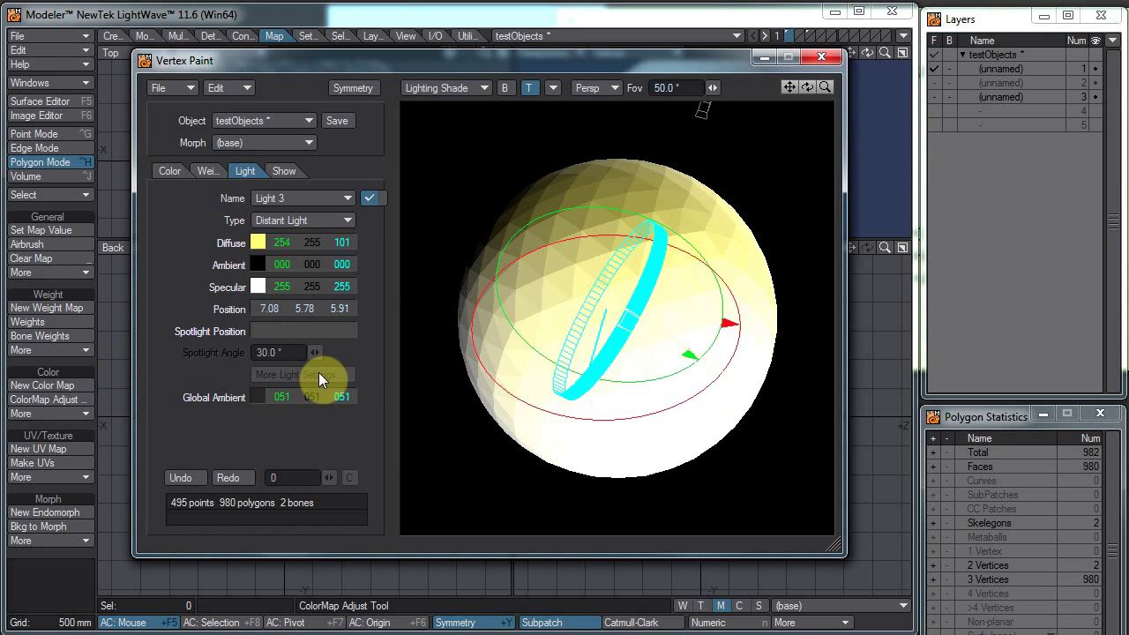
# - Toggle Light 3 to compare the shading, and leave it disabled
pyautogui.click(368, 199)
pyautogui.click(368, 199)
pyautogui.click(369, 199)
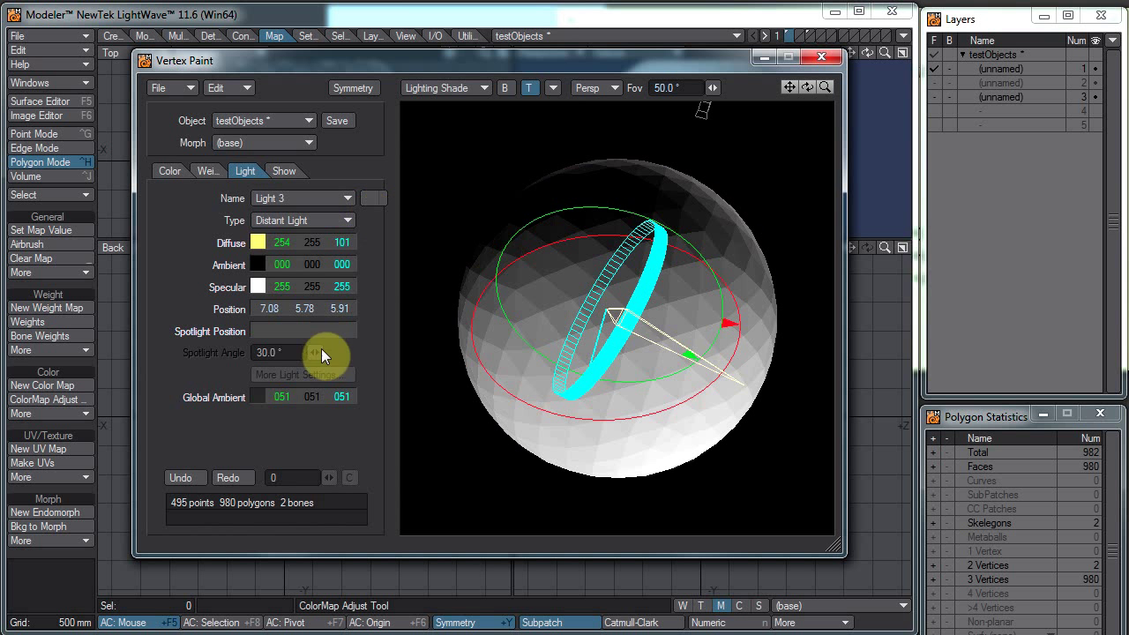
# - Open the Show settings and keep the selection method at By Polygon
pyautogui.click(293, 175)
pyautogui.click(293, 195)
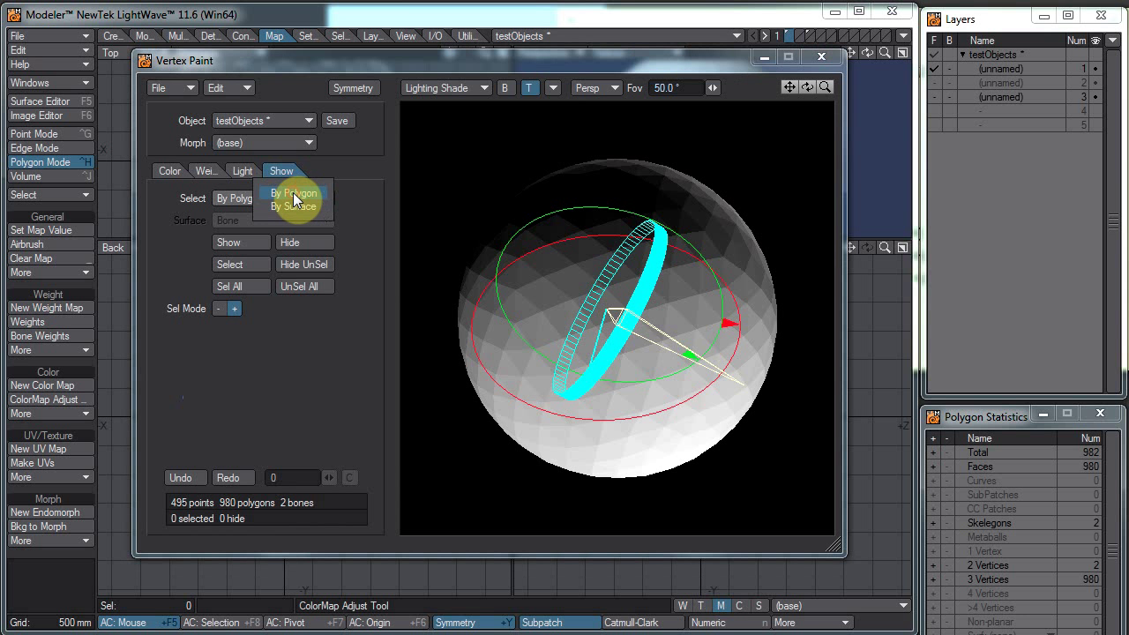
pyautogui.click(410, 140)
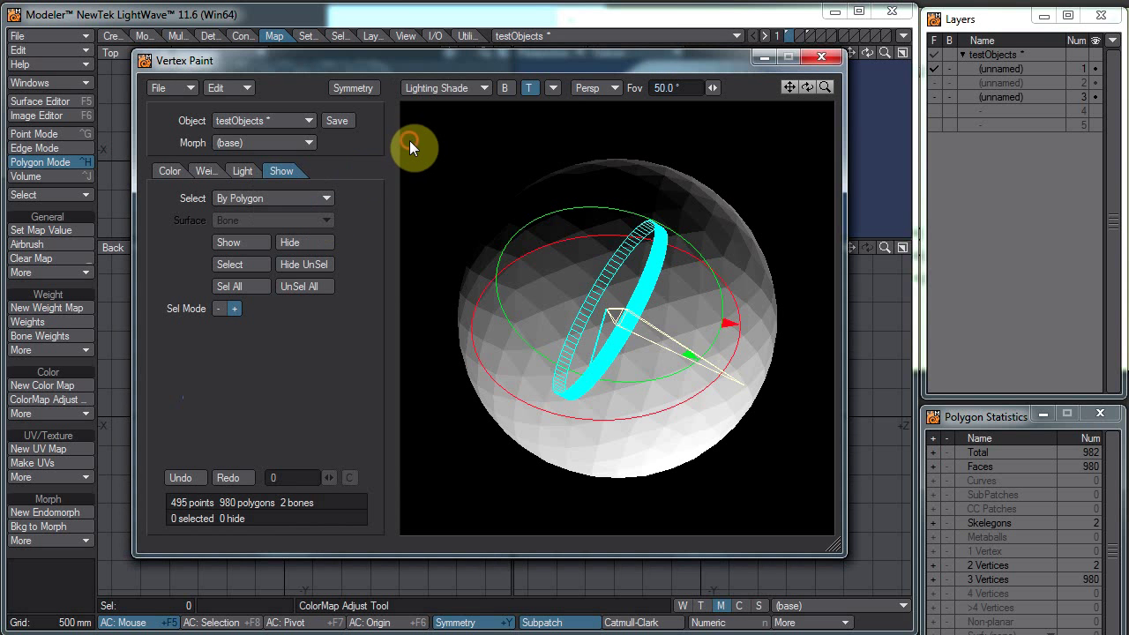
# - Try the By Surface selection method with the Default and Bone surfaces
pyautogui.click(254, 198)
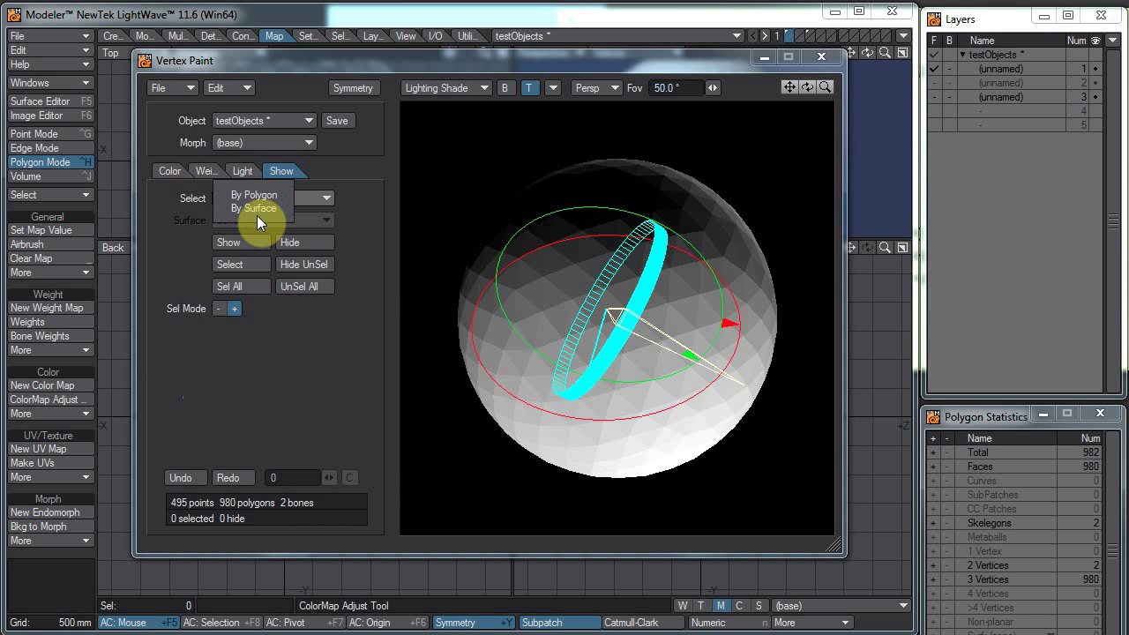
pyautogui.click(257, 210)
pyautogui.click(291, 220)
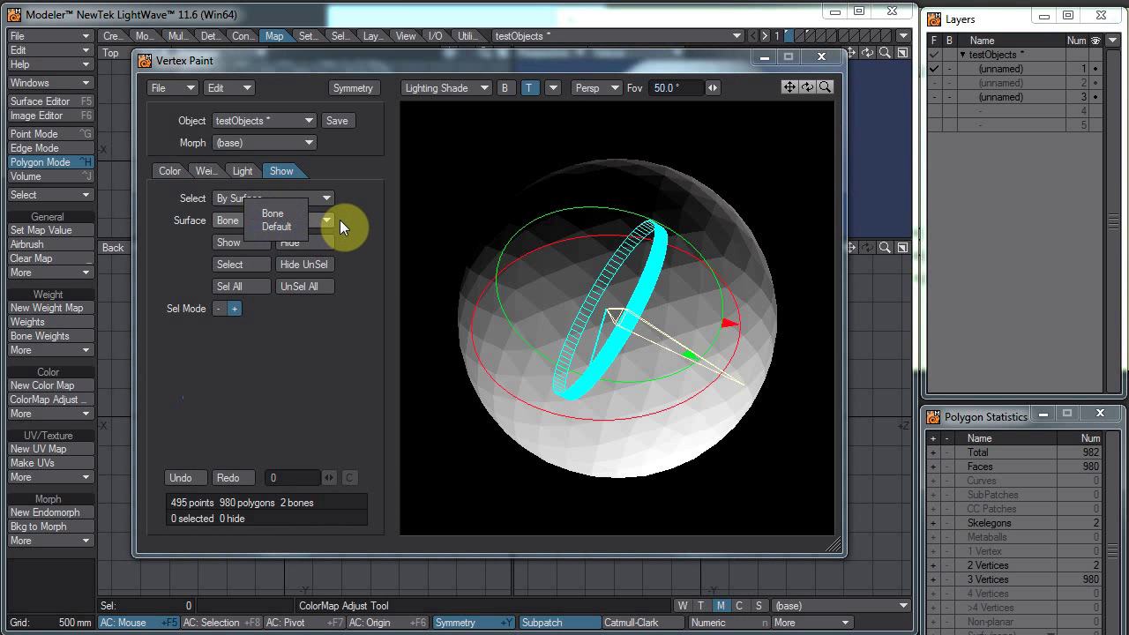
pyautogui.click(279, 227)
pyautogui.click(290, 220)
pyautogui.click(295, 199)
pyautogui.click(300, 220)
pyautogui.click(307, 226)
pyautogui.click(310, 219)
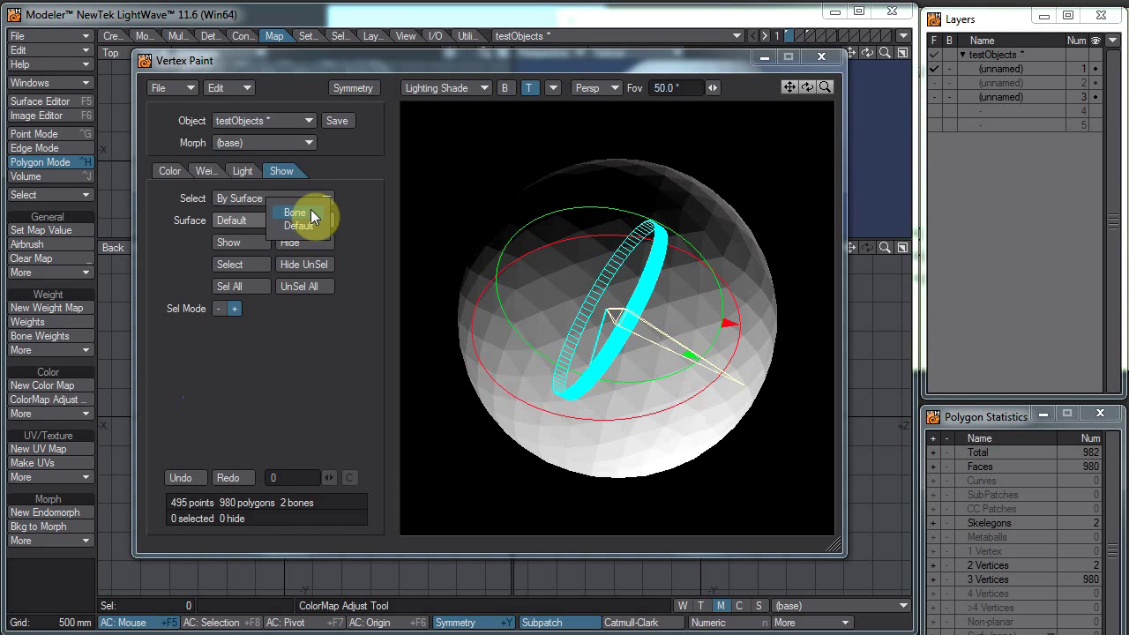
pyautogui.click(311, 212)
# - Set the selection method to By Polygon and select a patch of polygons on the sphere's front
pyautogui.click(311, 192)
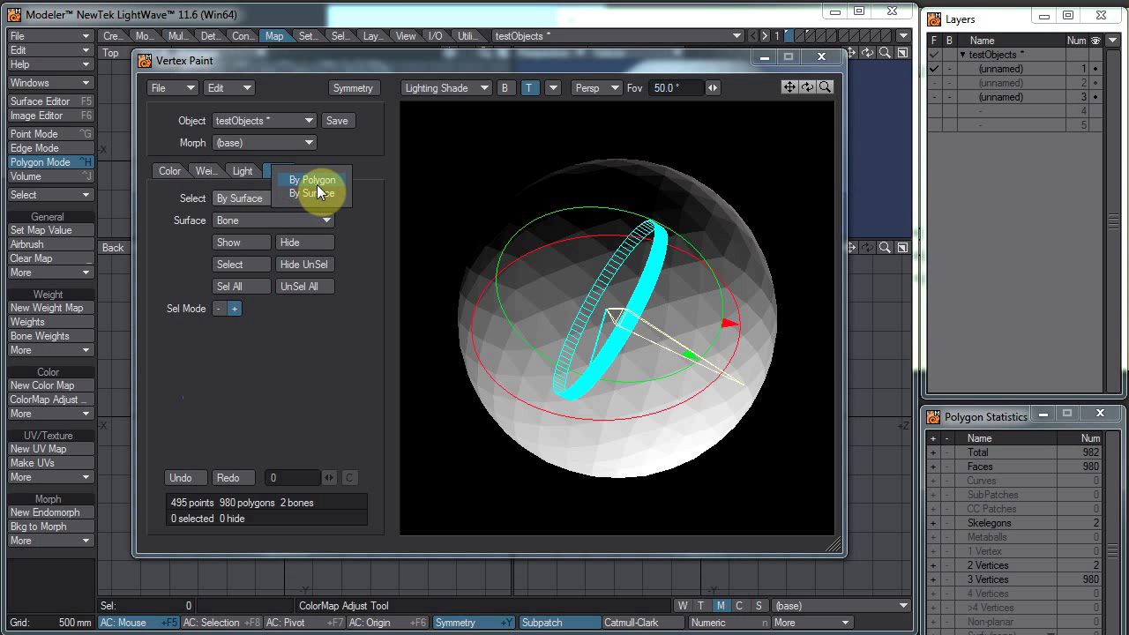
pyautogui.click(318, 182)
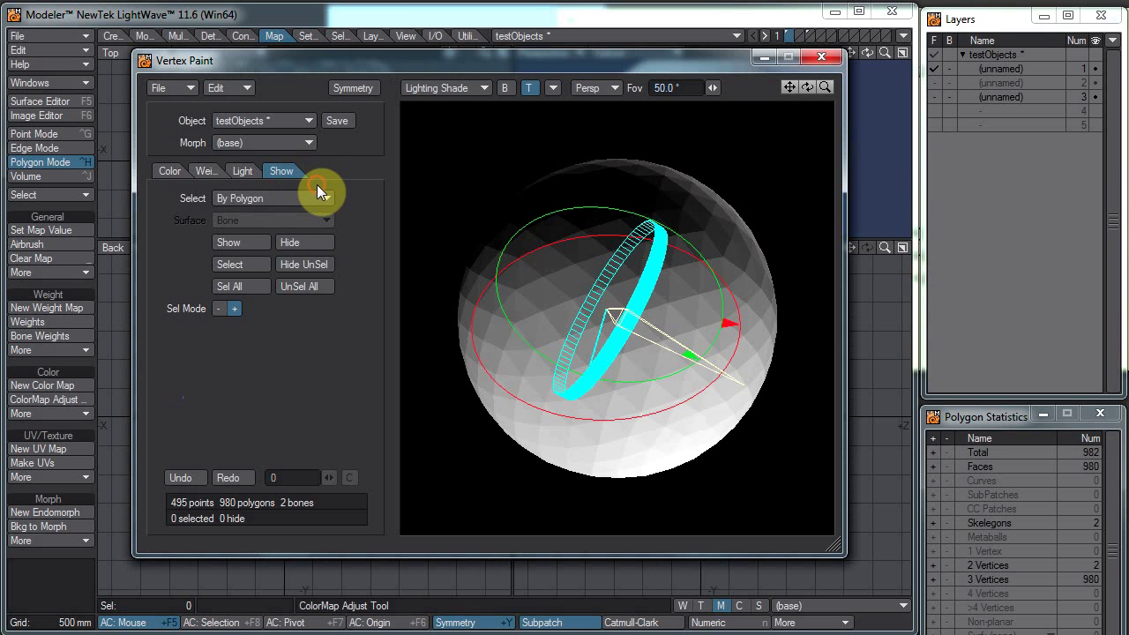
pyautogui.moveTo(686, 292)
pyautogui.mouseDown()
pyautogui.moveTo(568, 280)
pyautogui.moveTo(528, 302)
pyautogui.moveTo(756, 321)
pyautogui.moveTo(475, 285)
pyautogui.moveTo(640, 294)
pyautogui.mouseUp()
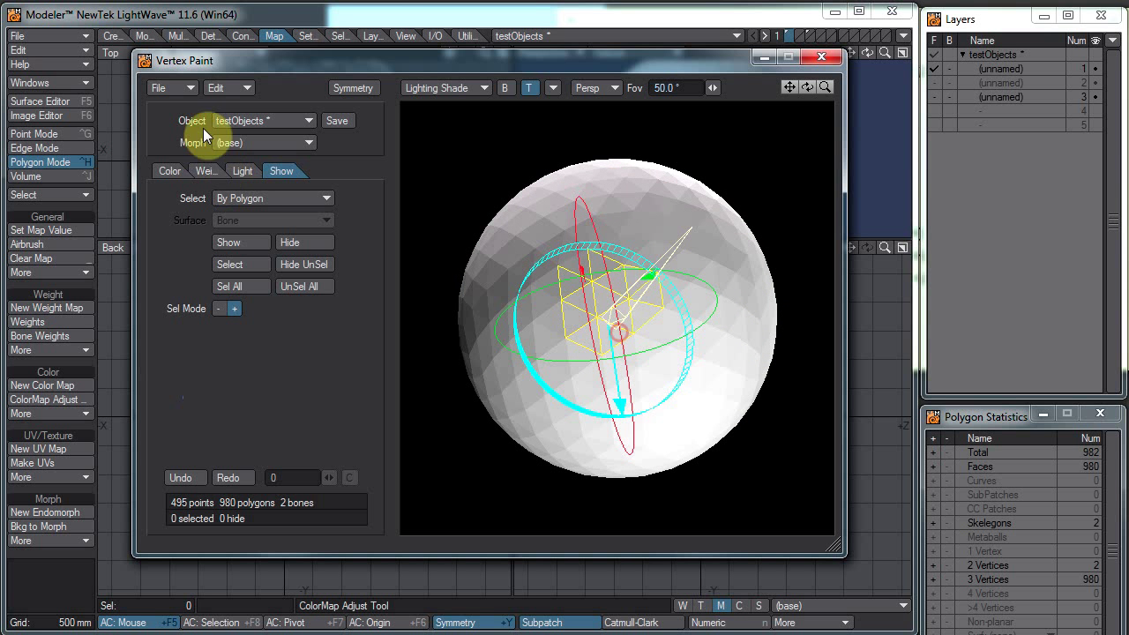
# - Add more polygons to the selection on the sphere's front, hide the selected patch, and show it again
pyautogui.moveTo(653, 300)
pyautogui.mouseDown()
pyautogui.moveTo(598, 267)
pyautogui.moveTo(586, 280)
pyautogui.mouseUp()
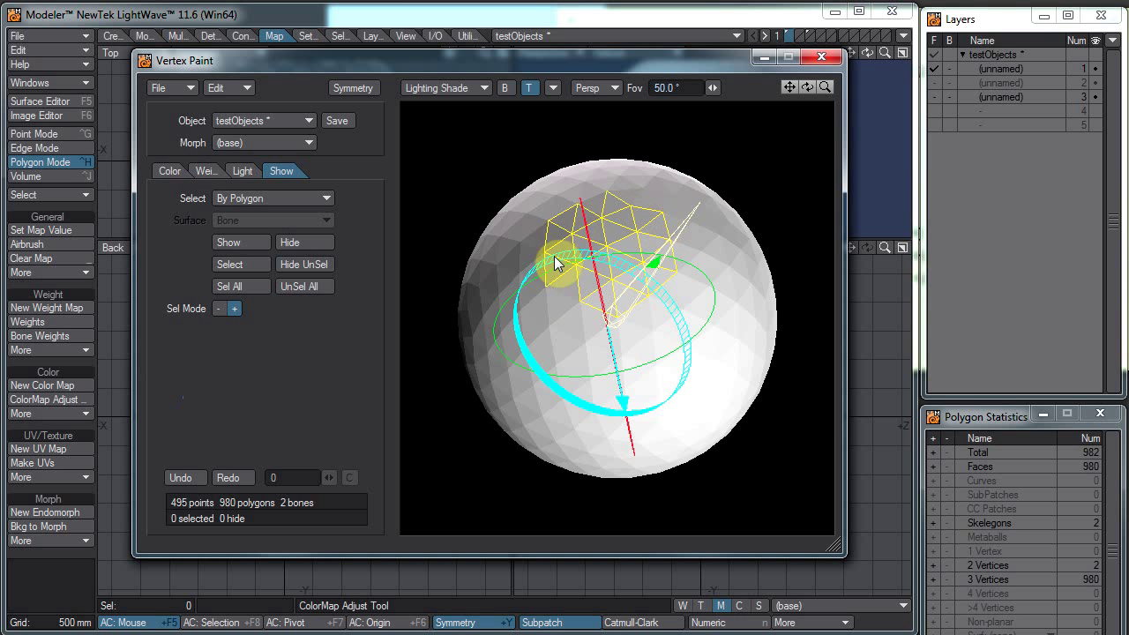
pyautogui.click(303, 244)
pyautogui.moveTo(477, 243); pyautogui.dragTo(505, 289)
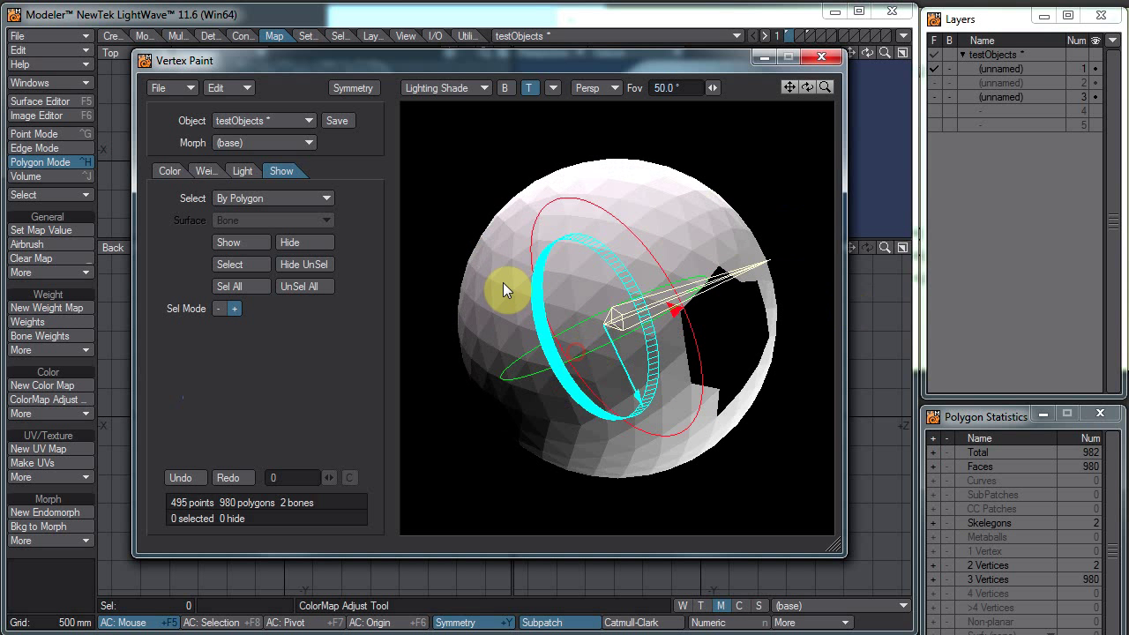
pyautogui.click(258, 241)
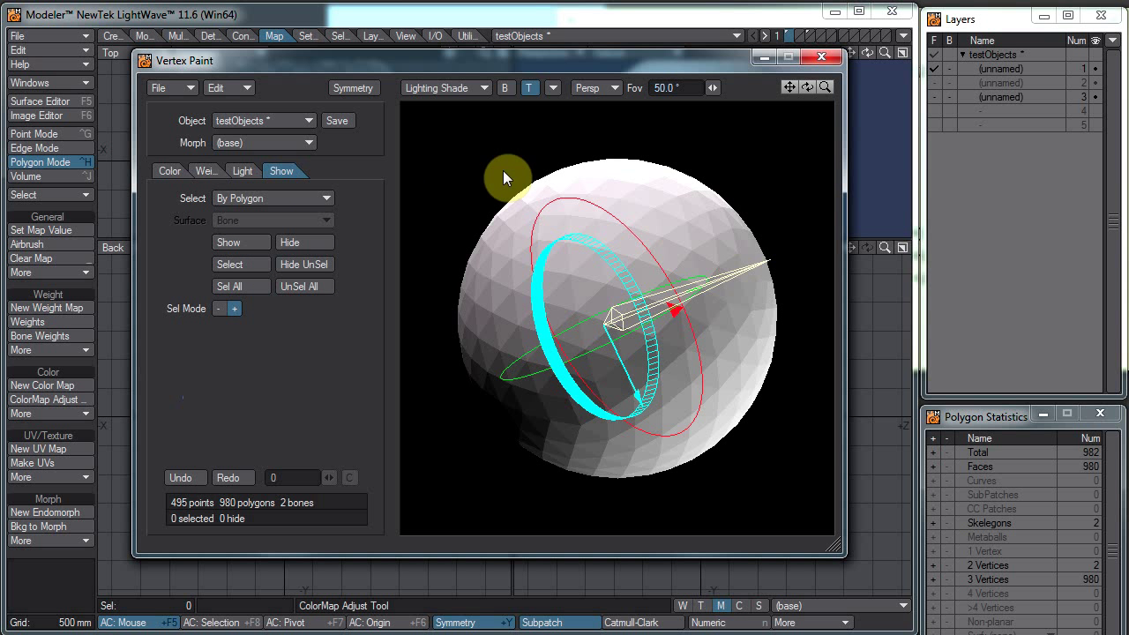
# - Switch the preview shading to Wireframe Color, try the bone display toggle, and look through the preset views
pyautogui.click(458, 90)
pyautogui.click(451, 77)
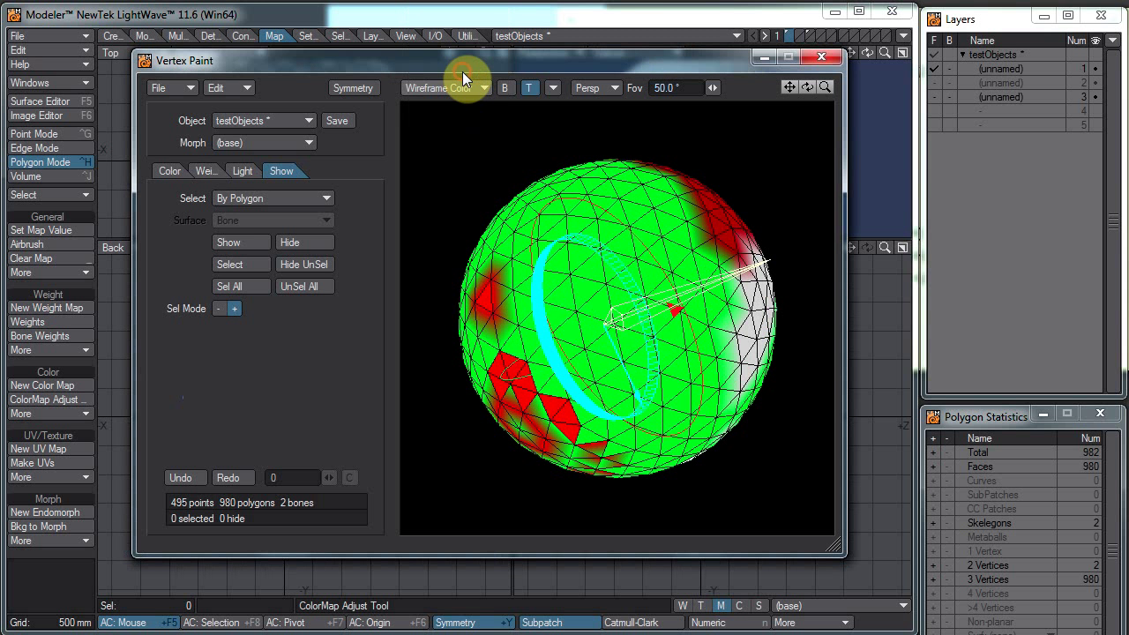
pyautogui.click(502, 88)
pyautogui.click(502, 87)
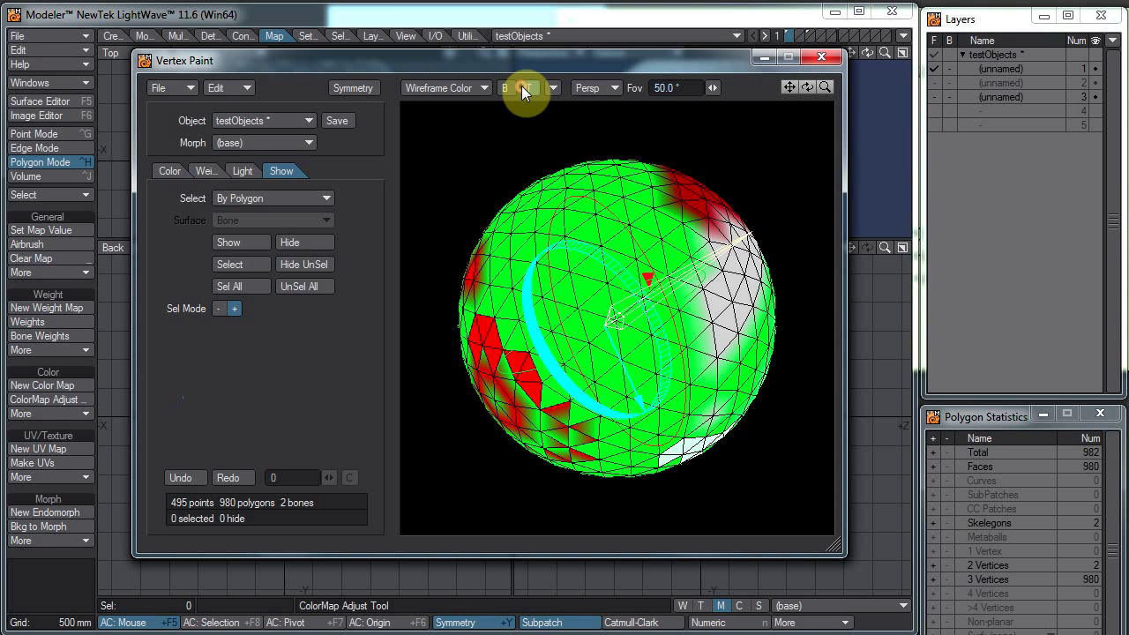
pyautogui.click(553, 87)
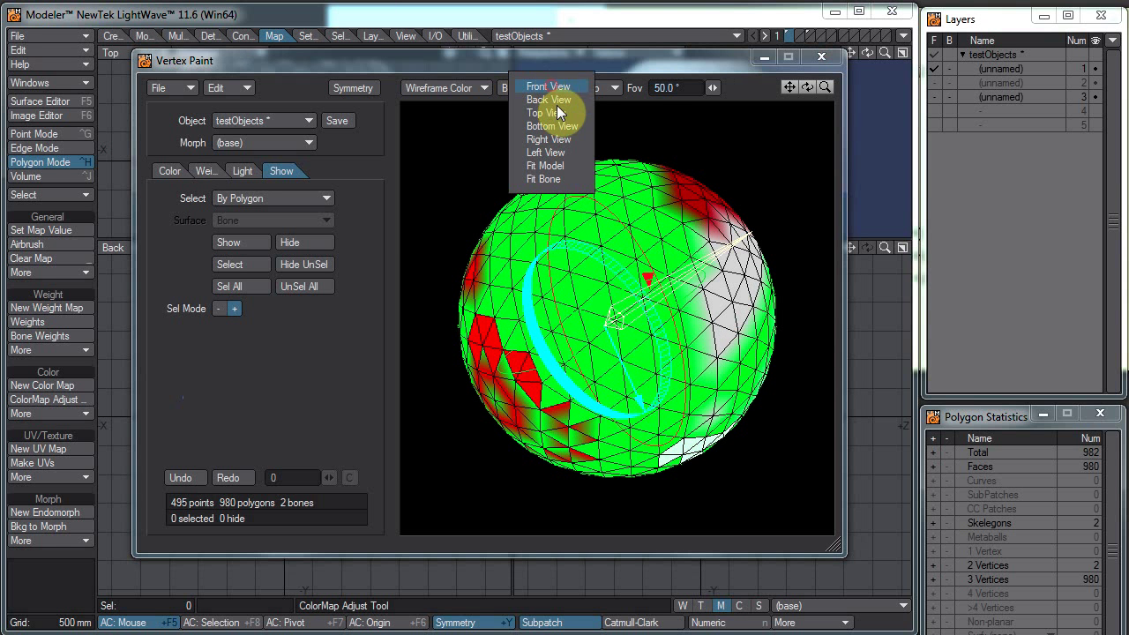
pyautogui.click(641, 82)
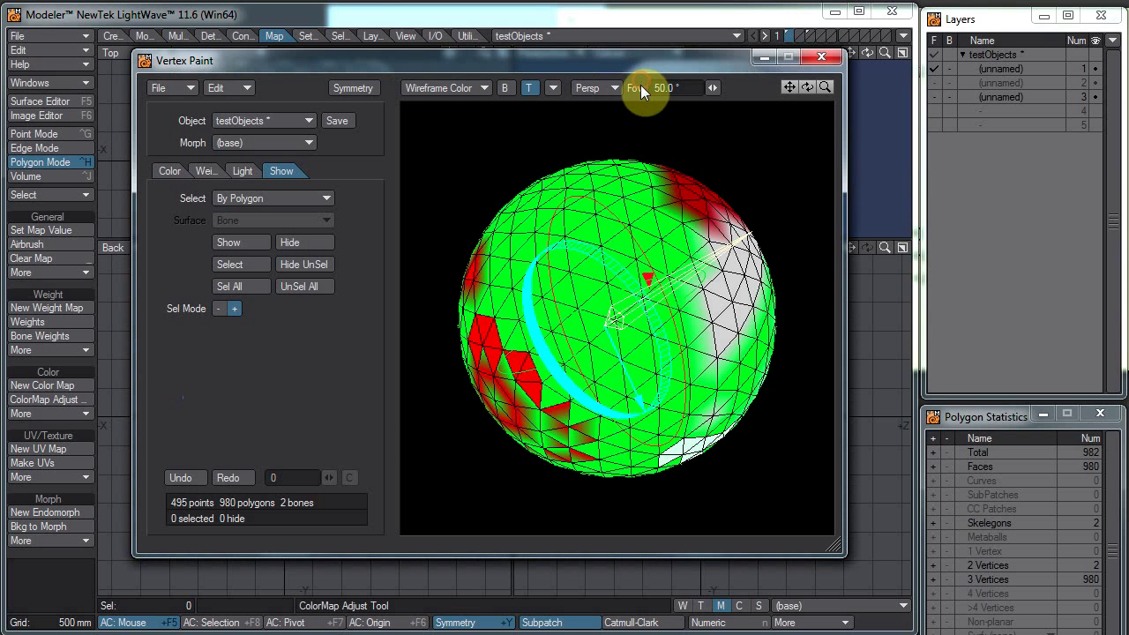
# - Close Vertex Paint, save the VMAP changes, and inspect the painted sphere in the Perspective viewport
pyautogui.click(821, 58)
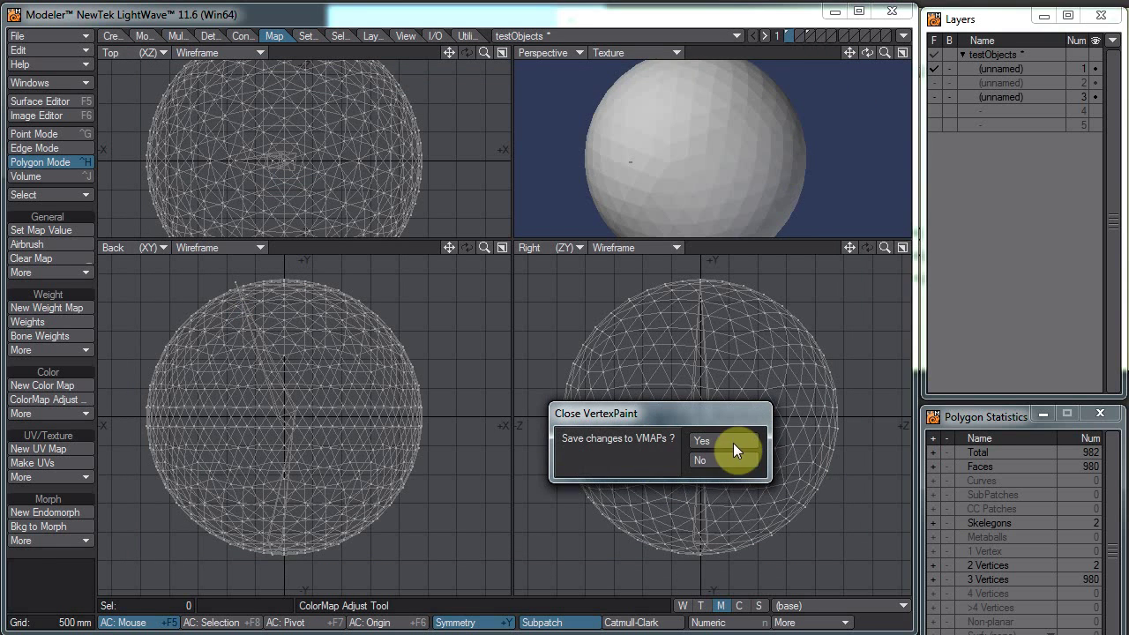
pyautogui.click(734, 443)
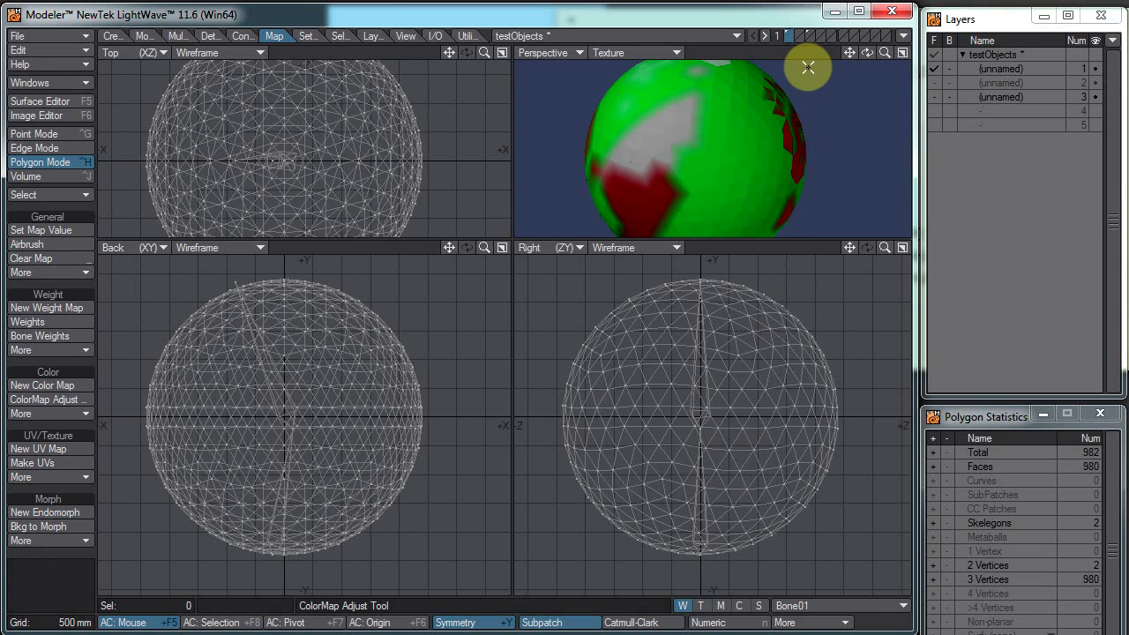
pyautogui.moveTo(839, 125)
pyautogui.keyDown('alt'); pyautogui.mouseDown()
pyautogui.moveTo(761, 141)
pyautogui.moveTo(678, 118)
pyautogui.moveTo(738, 194)
pyautogui.moveTo(711, 156)
pyautogui.moveTo(731, 169)
pyautogui.mouseUp(); pyautogui.keyUp('alt')
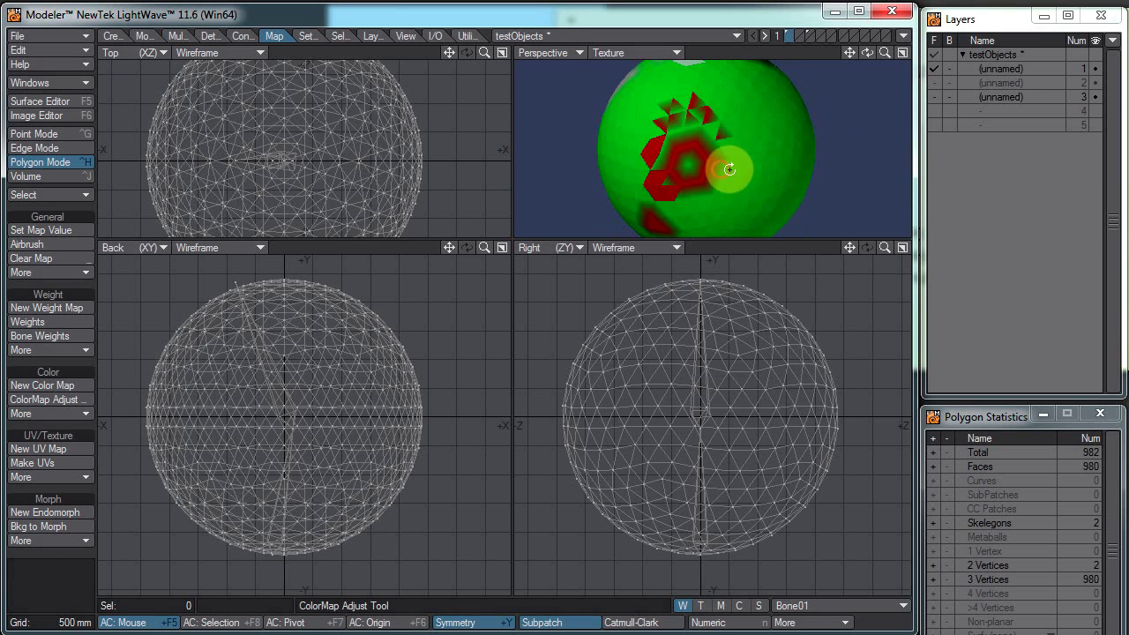
# - In the Surface Editor's Advanced settings, keep Bone's Vertex Color Map at (none) and select Vertex Color for the Default surface
pyautogui.click(54, 102)
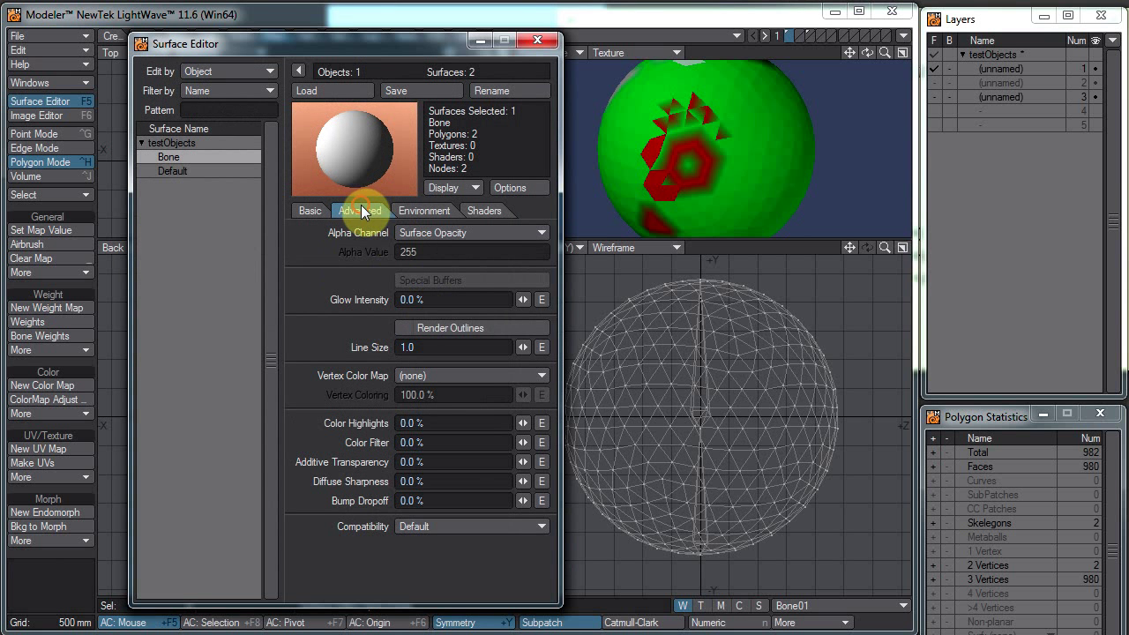
pyautogui.click(419, 373)
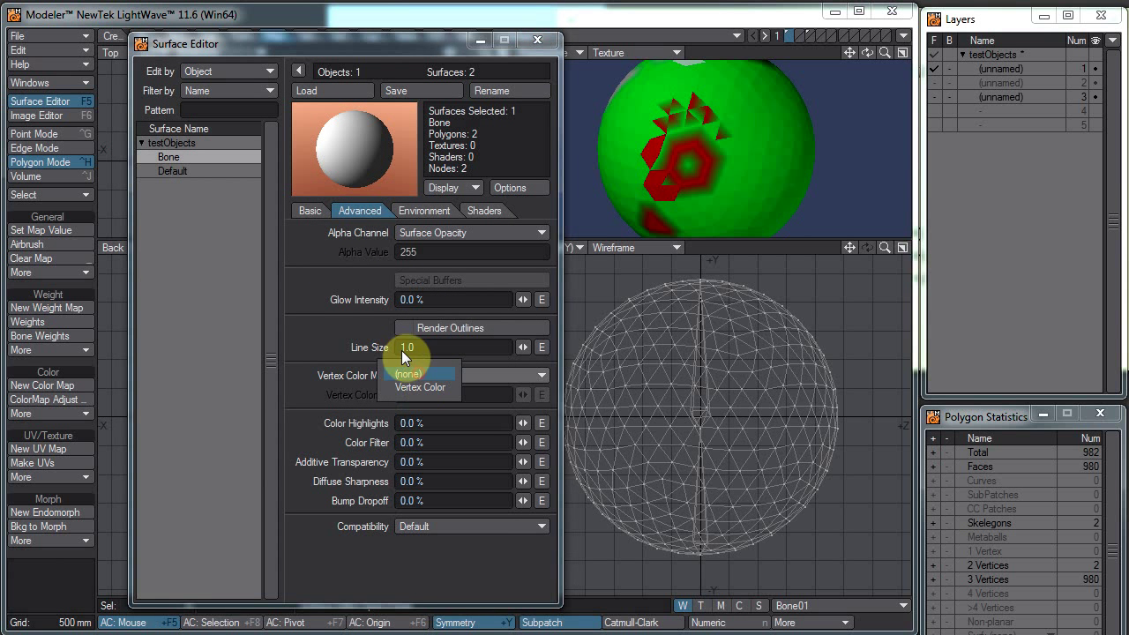
pyautogui.click(405, 352)
pyautogui.click(200, 172)
pyautogui.click(463, 375)
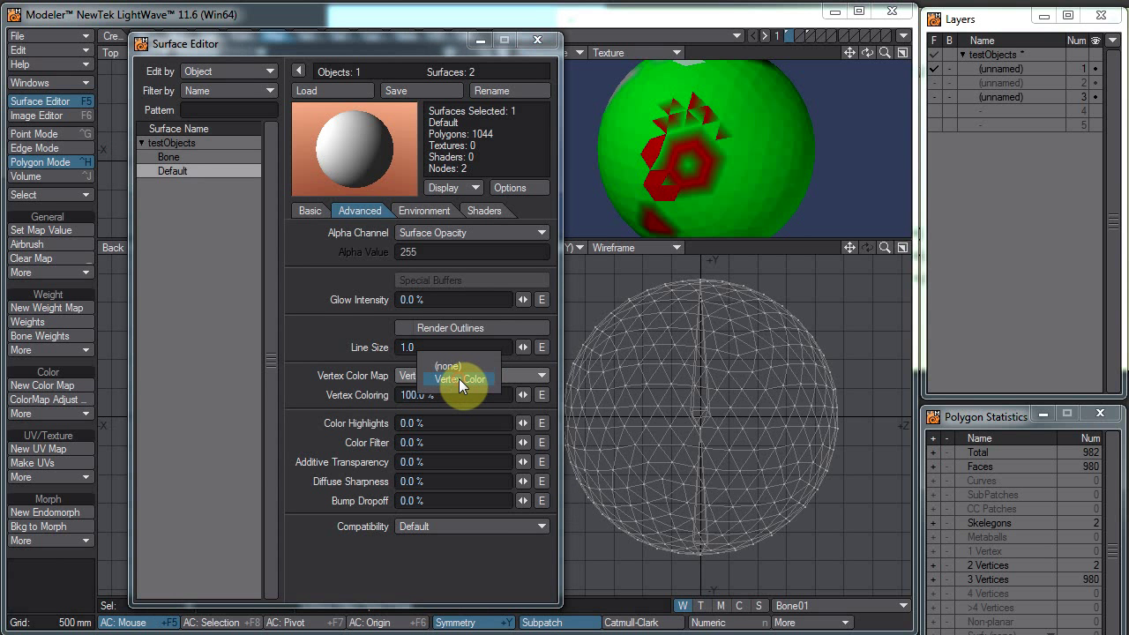
pyautogui.click(458, 379)
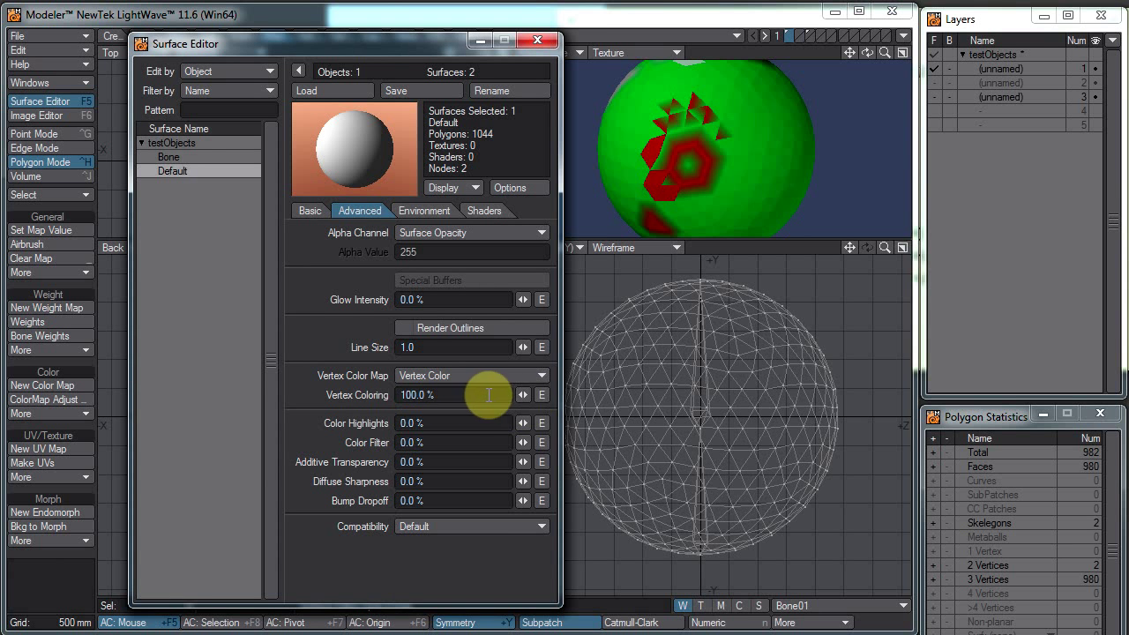
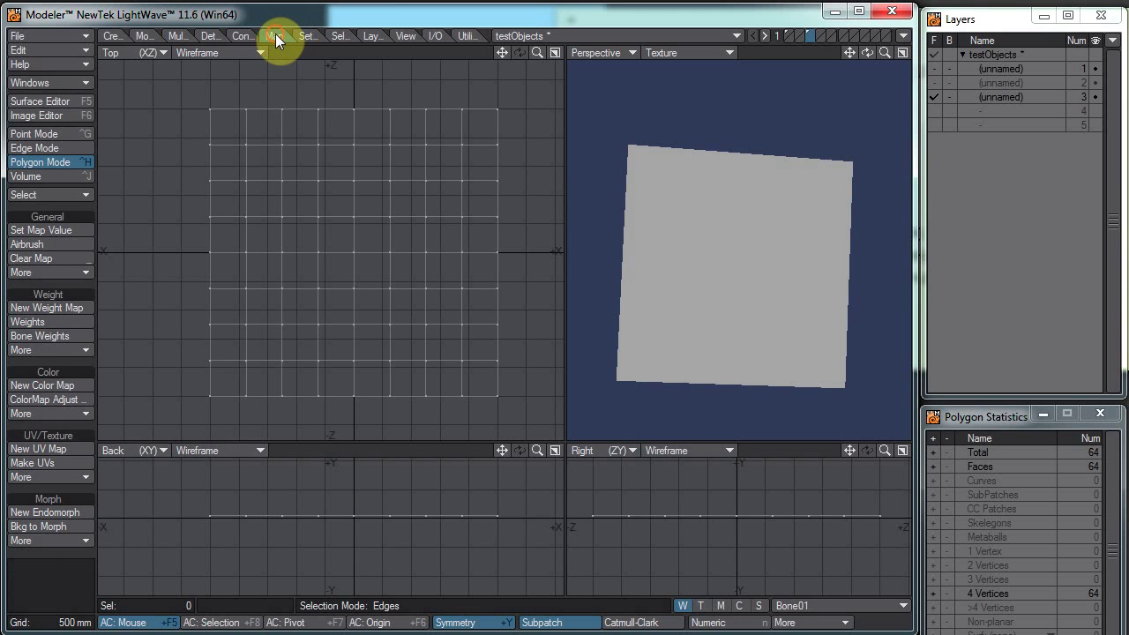
# - Open Vertex Paint for the flat grid in layer 3 and frame the whole grid in the preview
pyautogui.click(41, 414)
pyautogui.click(41, 416)
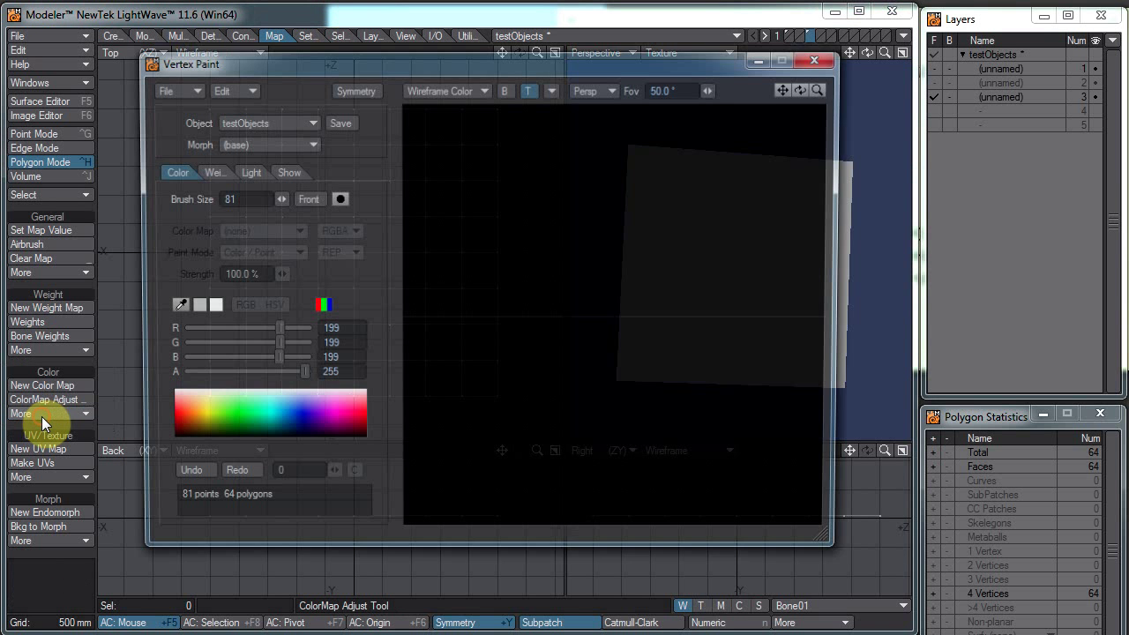
pyautogui.moveTo(593, 227)
pyautogui.keyDown('alt'); pyautogui.mouseDown()
pyautogui.moveTo(607, 402)
pyautogui.moveTo(587, 399)
pyautogui.moveTo(604, 469)
pyautogui.mouseUp(); pyautogui.keyUp('alt')
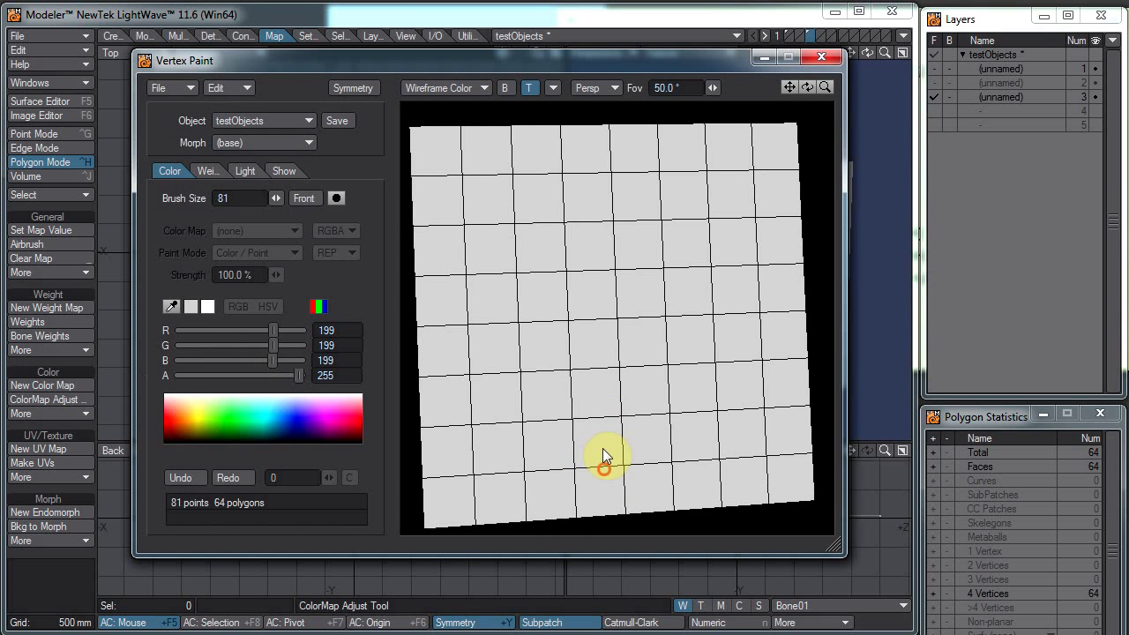
pyautogui.moveTo(661, 383)
pyautogui.keyDown('ctrl'); pyautogui.keyDown('alt'); pyautogui.mouseDown()
pyautogui.moveTo(638, 405)
pyautogui.moveTo(598, 413)
pyautogui.moveTo(595, 349)
pyautogui.mouseUp(); pyautogui.keyUp('alt'); pyautogui.keyUp('ctrl')
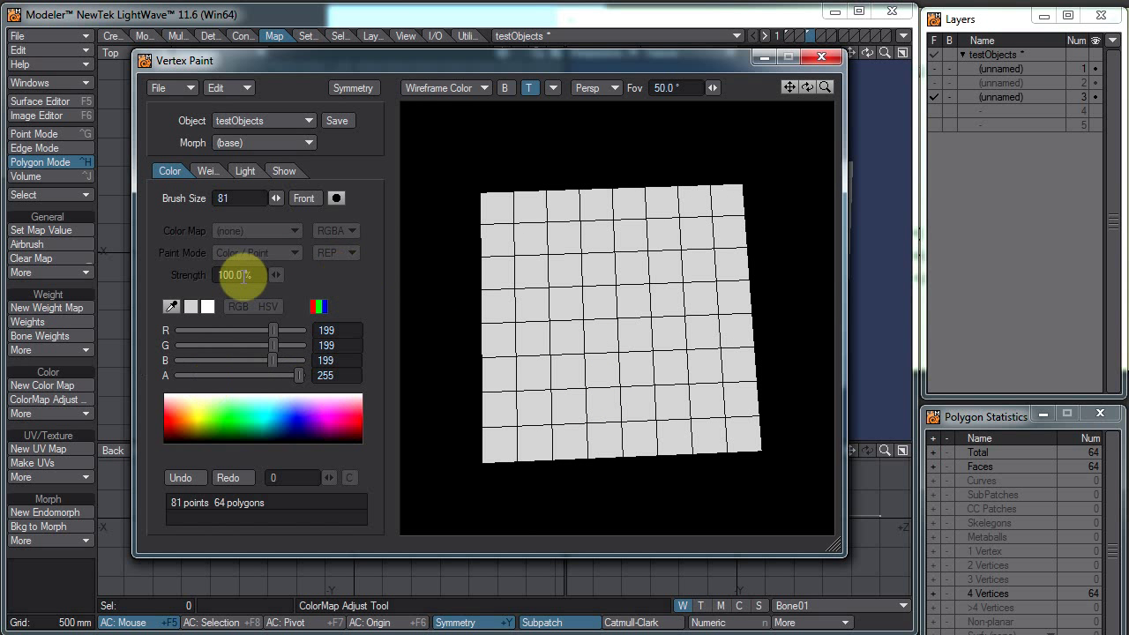
# - Create a new vertex color map named Vertex Color for the grid
pyautogui.click(284, 119)
pyautogui.click(145, 107)
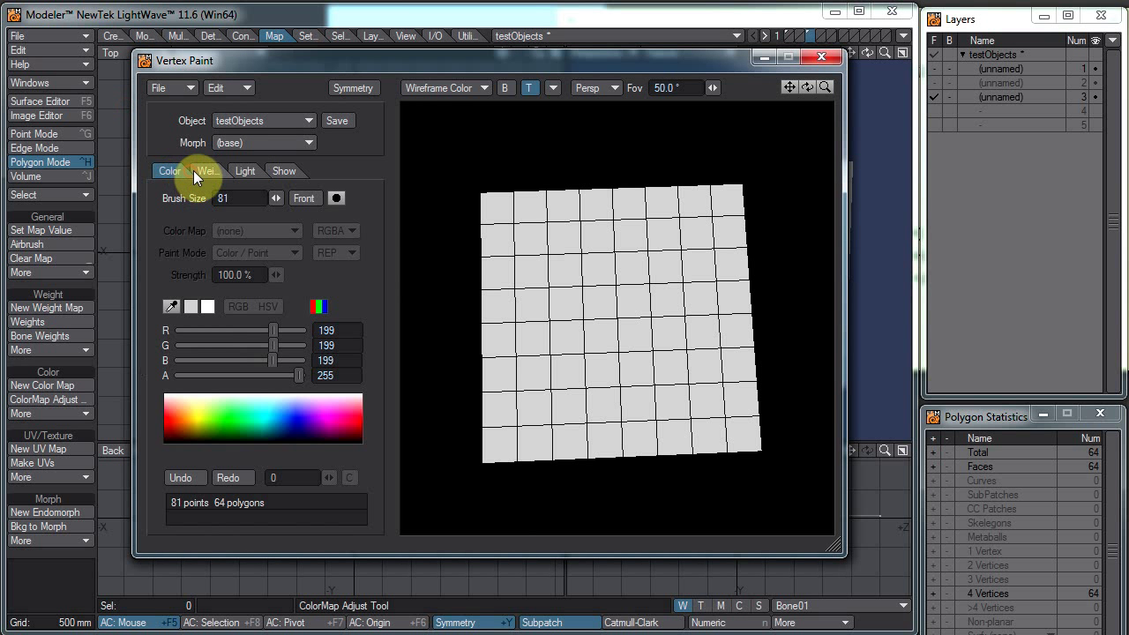
pyautogui.click(231, 85)
pyautogui.click(233, 82)
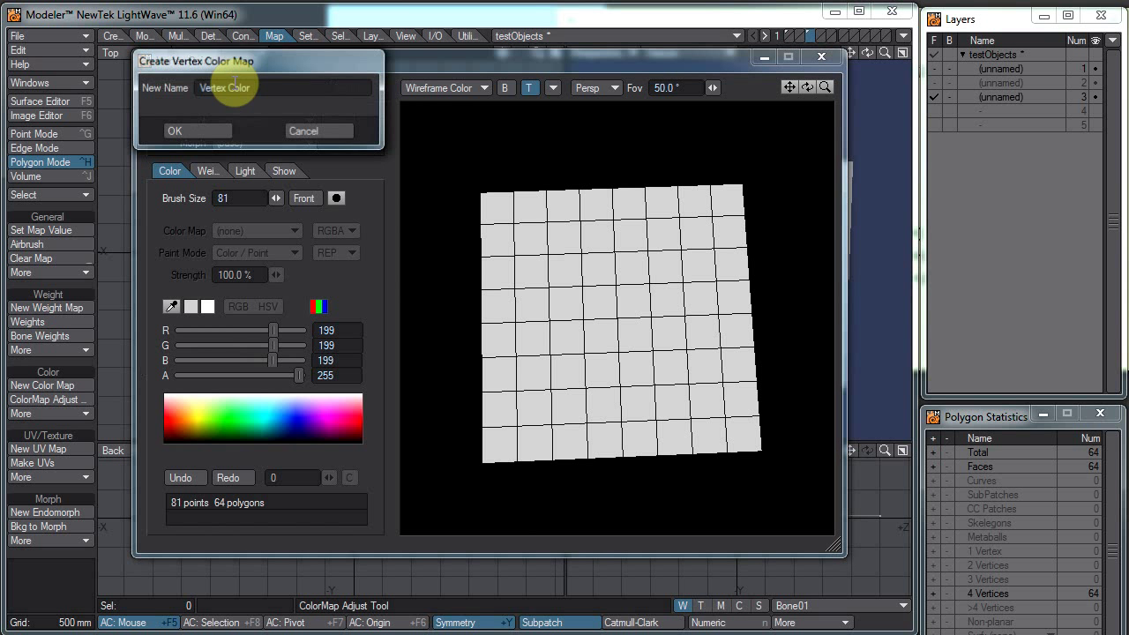
pyautogui.click(200, 128)
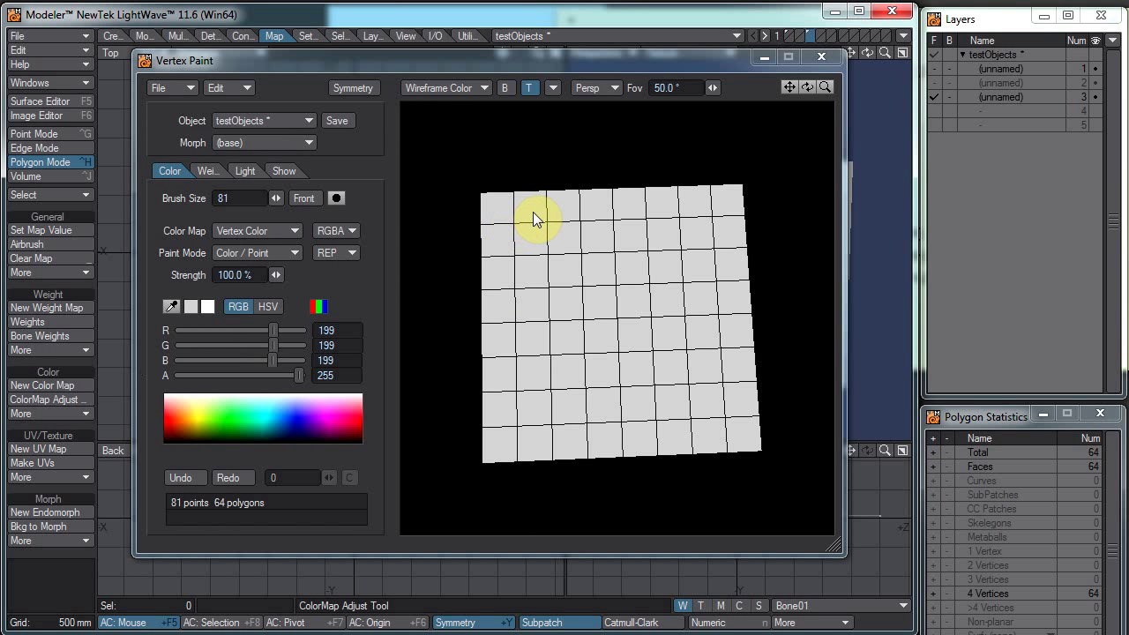
# - Pick black, set the blend mode to ERA, and brush over the entire grid to erase it to black
pyautogui.click(335, 434)
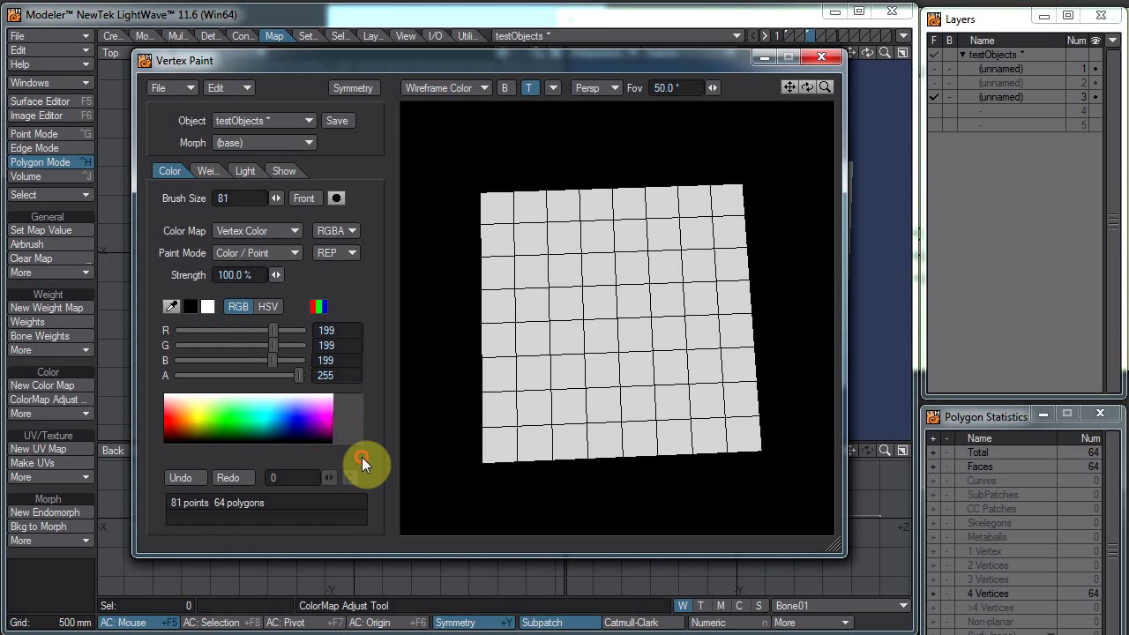
pyautogui.click(326, 253)
pyautogui.click(338, 259)
pyautogui.moveTo(677, 251)
pyautogui.mouseDown()
pyautogui.moveTo(572, 227)
pyautogui.moveTo(944, 370)
pyautogui.moveTo(674, 393)
pyautogui.mouseUp()
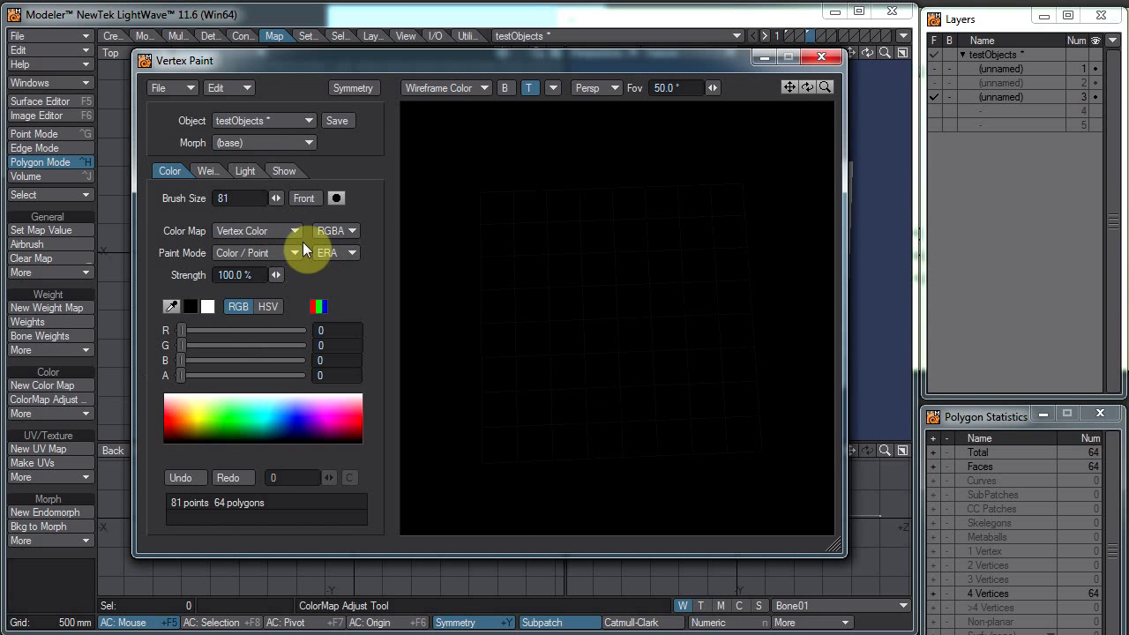
# - Set the brush size to 5, the blend mode to REP, and the paint color to yellow (255, 246, 0)
pyautogui.moveTo(276, 199); pyautogui.dragTo(211, 198)
pyautogui.moveTo(279, 424); pyautogui.dragTo(198, 419)
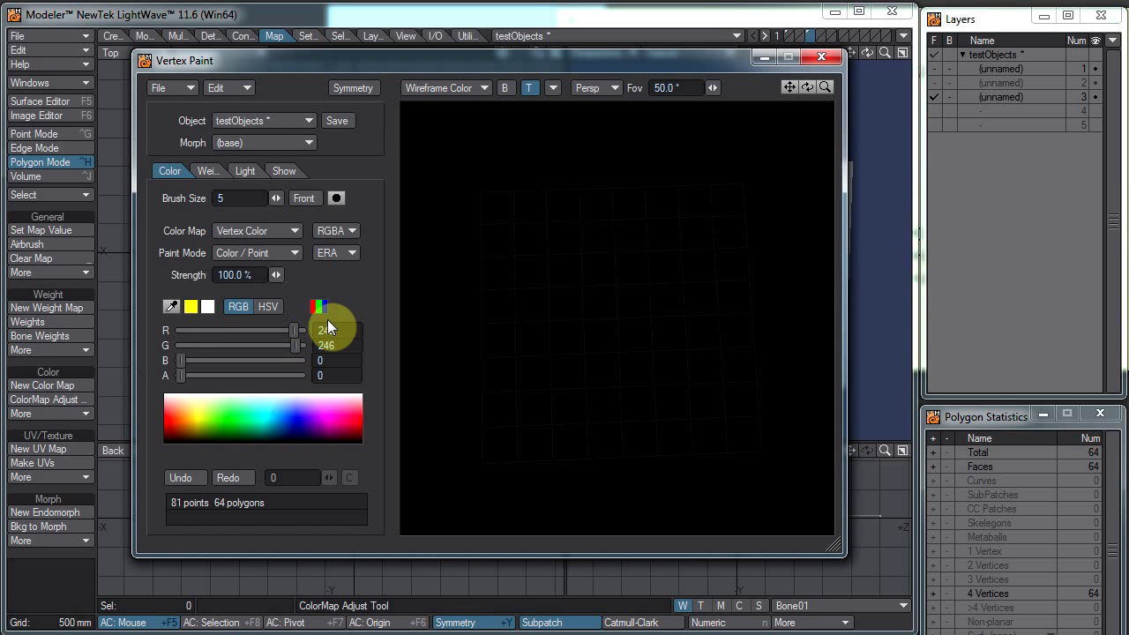
pyautogui.click(329, 253)
pyautogui.click(336, 235)
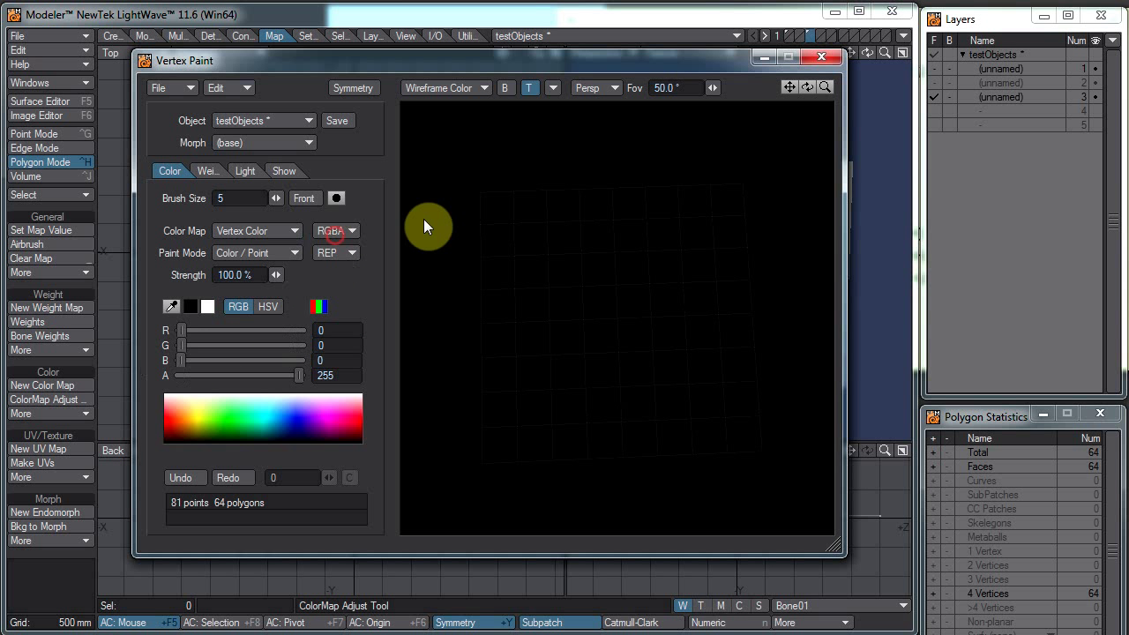
pyautogui.click(194, 418)
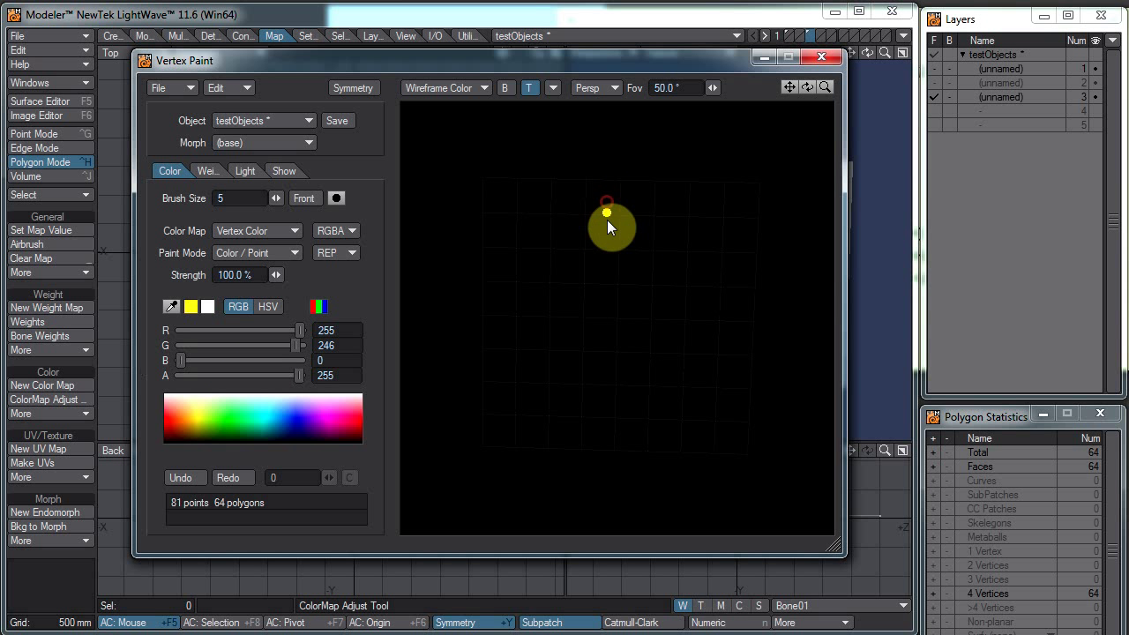
# - Set the paint mode to Color / Polygon and paint a yellow blocky running figure on the grid
pyautogui.click(261, 254)
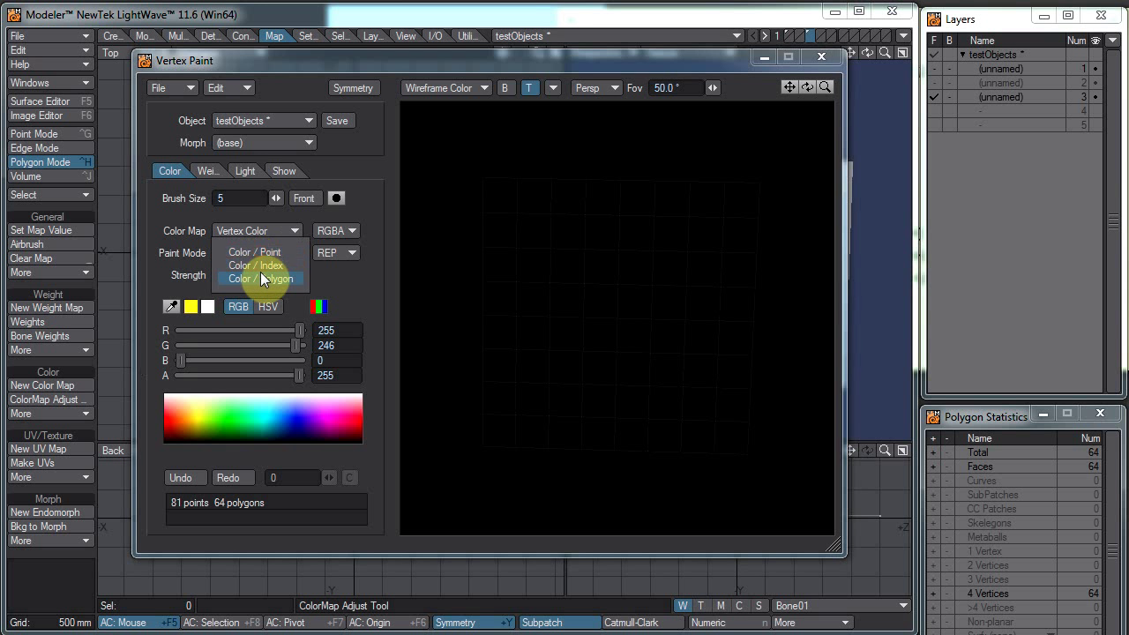
pyautogui.click(261, 279)
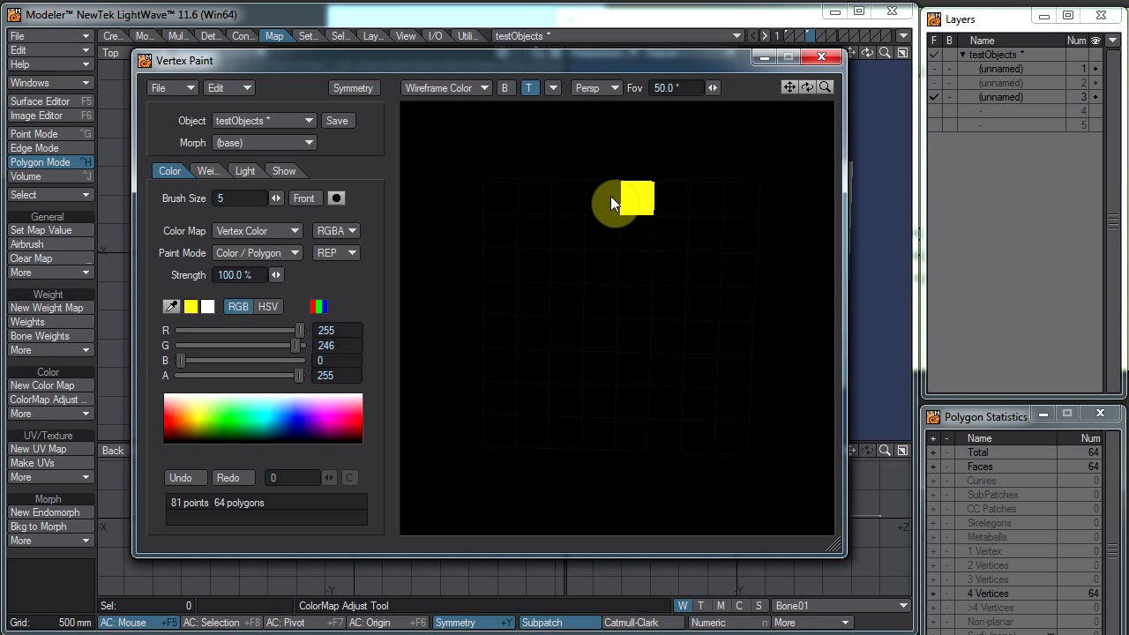
pyautogui.click(611, 196)
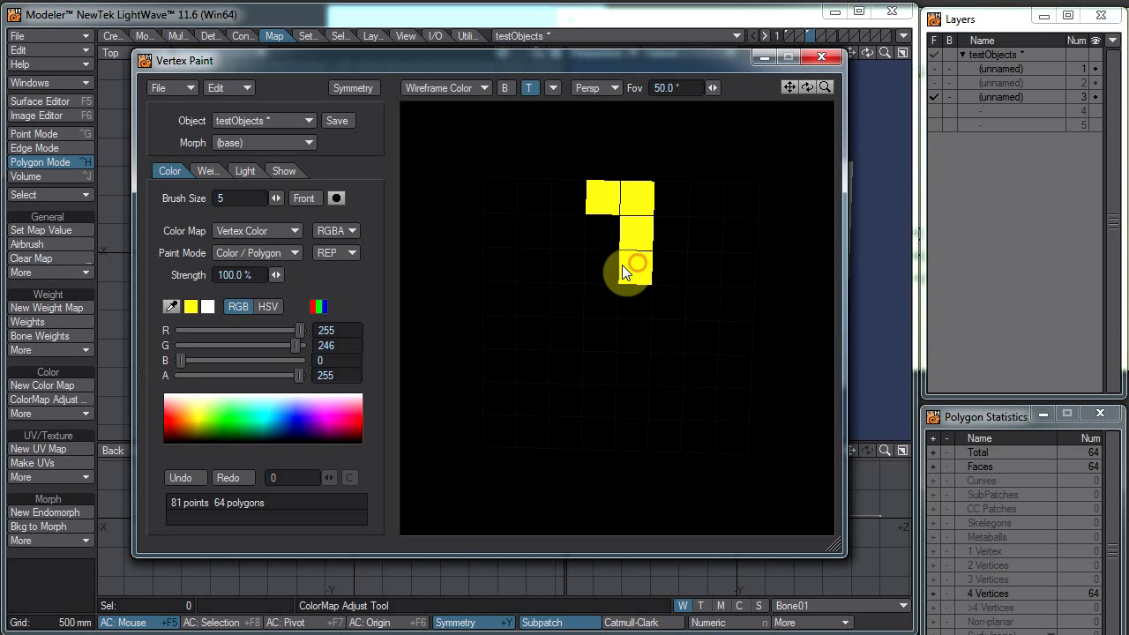
pyautogui.click(609, 293)
pyautogui.click(653, 293)
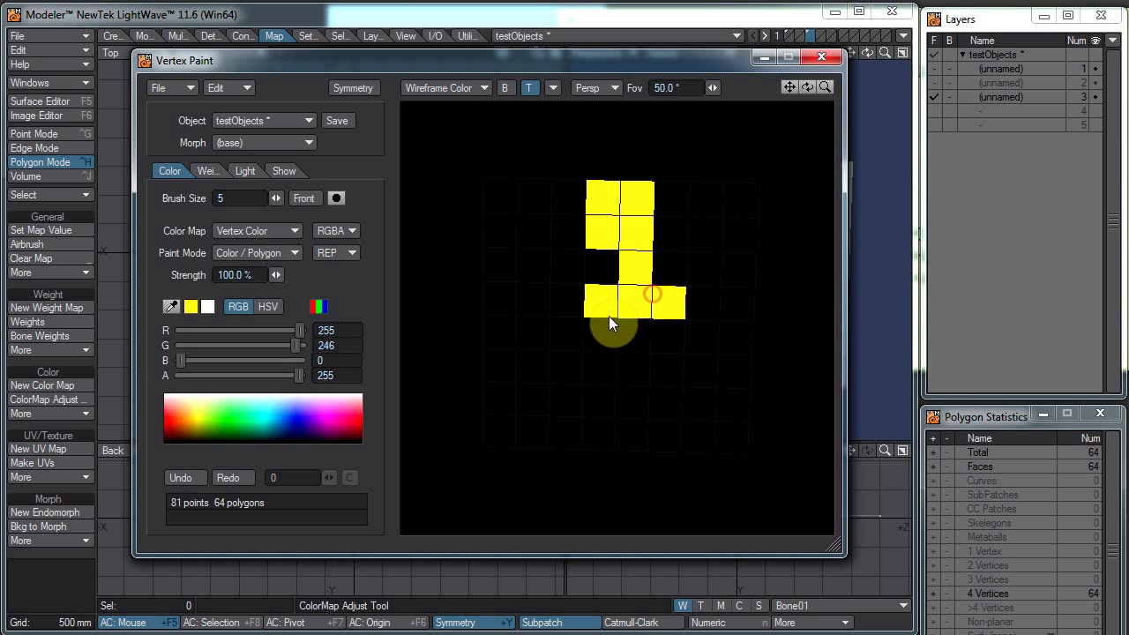
pyautogui.click(632, 333)
pyautogui.click(597, 364)
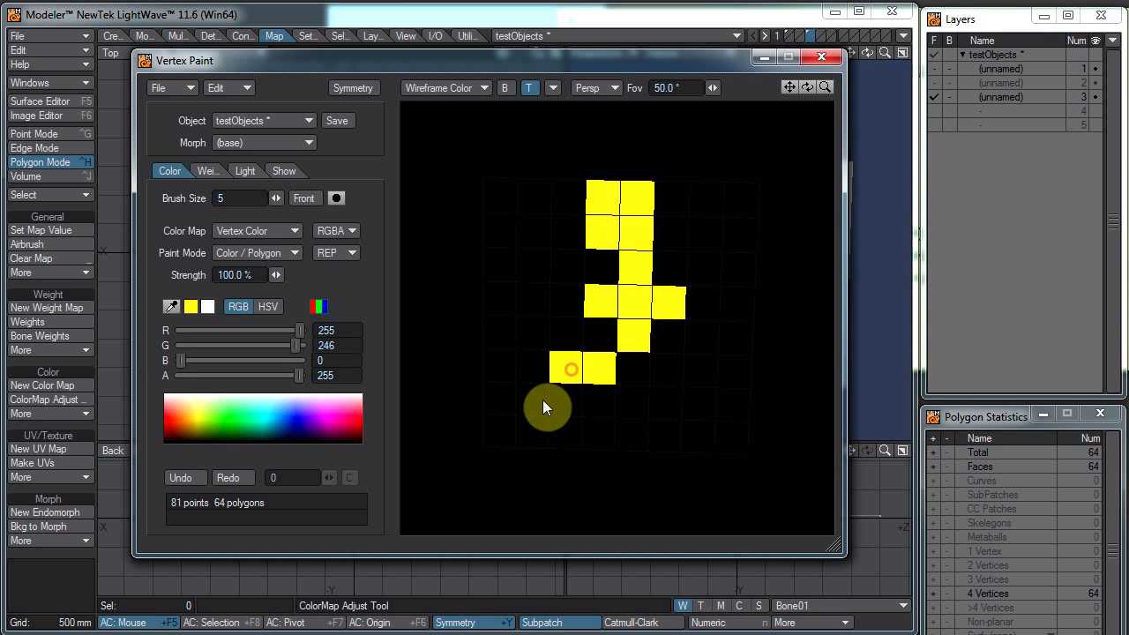
pyautogui.click(530, 429)
pyautogui.click(637, 370)
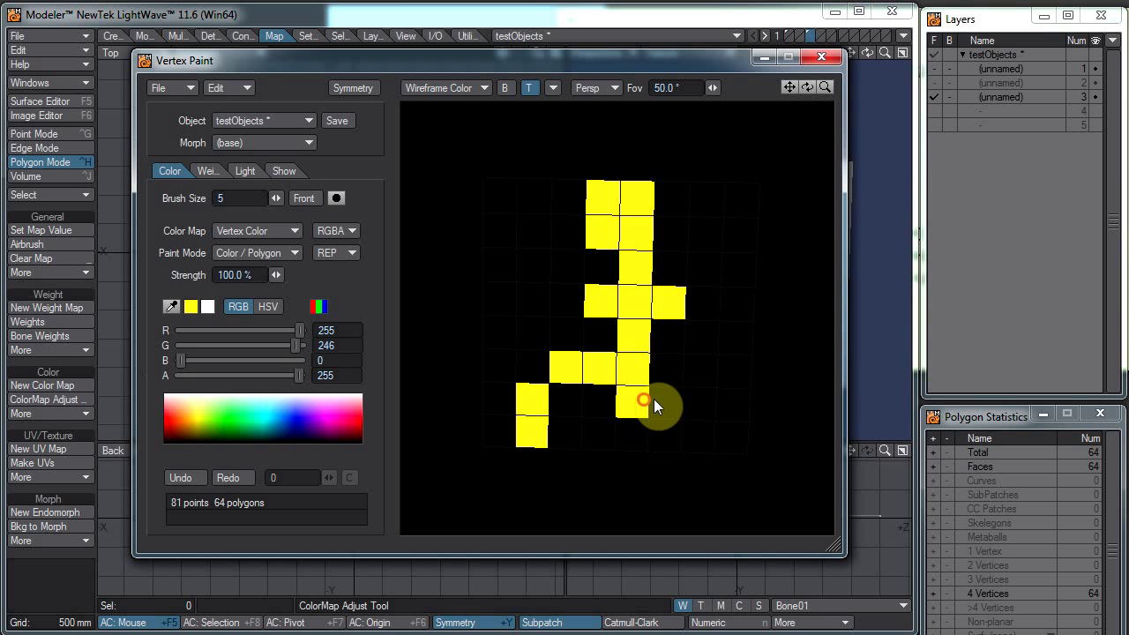
pyautogui.click(696, 416)
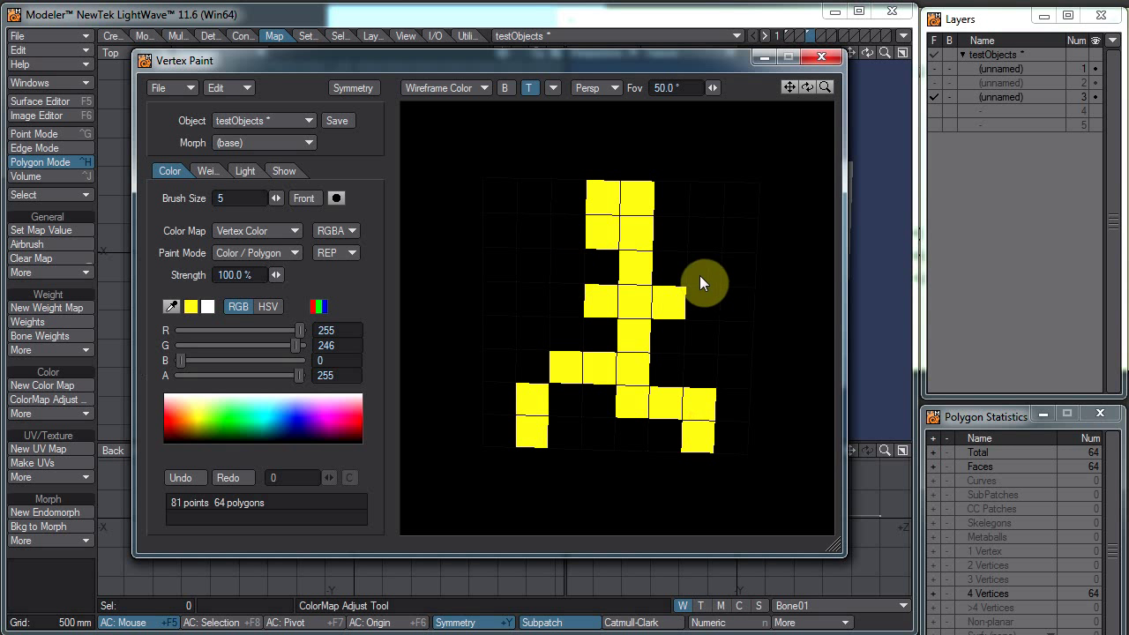
pyautogui.click(529, 265)
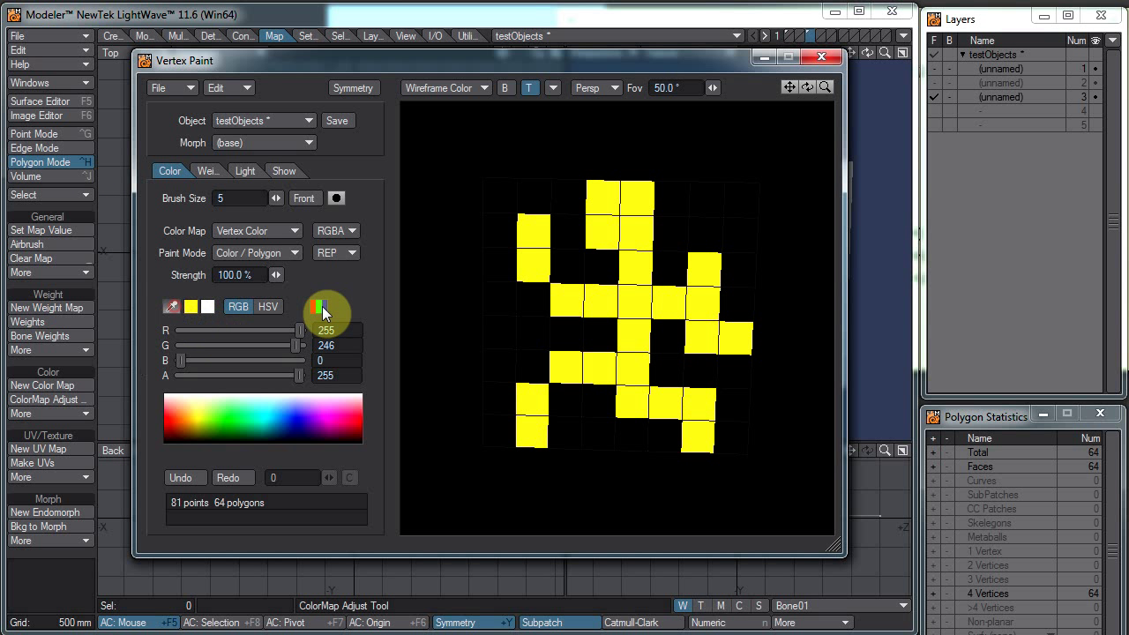
# - Sample black from the grid and paint over two yellow polygons of the figure's raised and bent arm
pyautogui.click(512, 315)
pyautogui.click(708, 339)
pyautogui.click(708, 260)
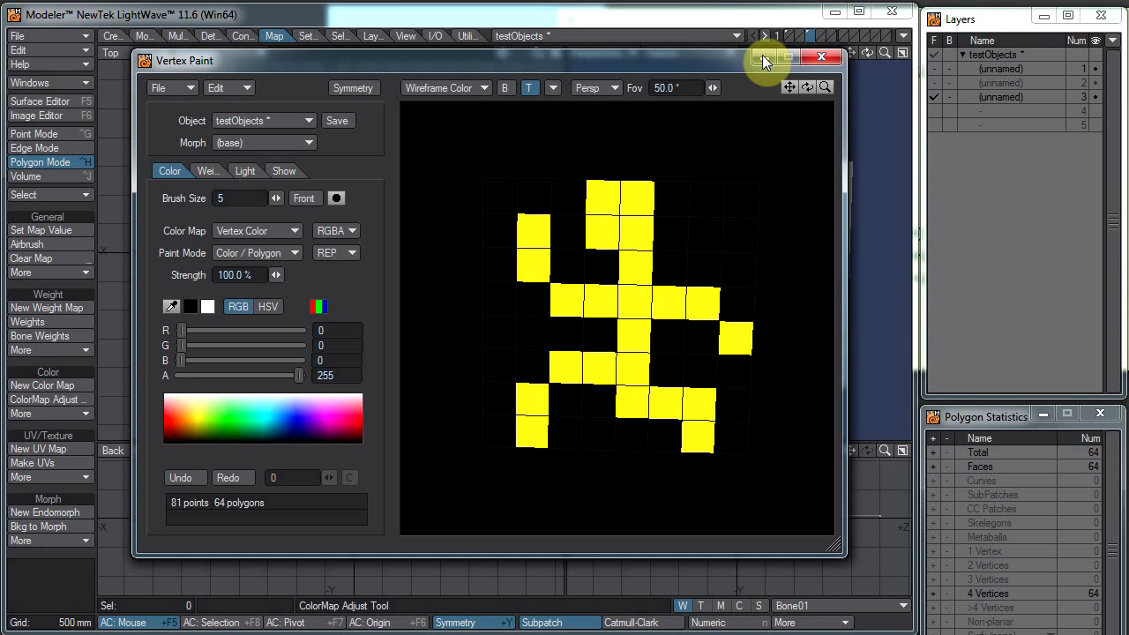
# - Close Vertex Paint, save the grid's VMAP changes, and inspect the yellow figure in the Perspective viewport
pyautogui.click(823, 56)
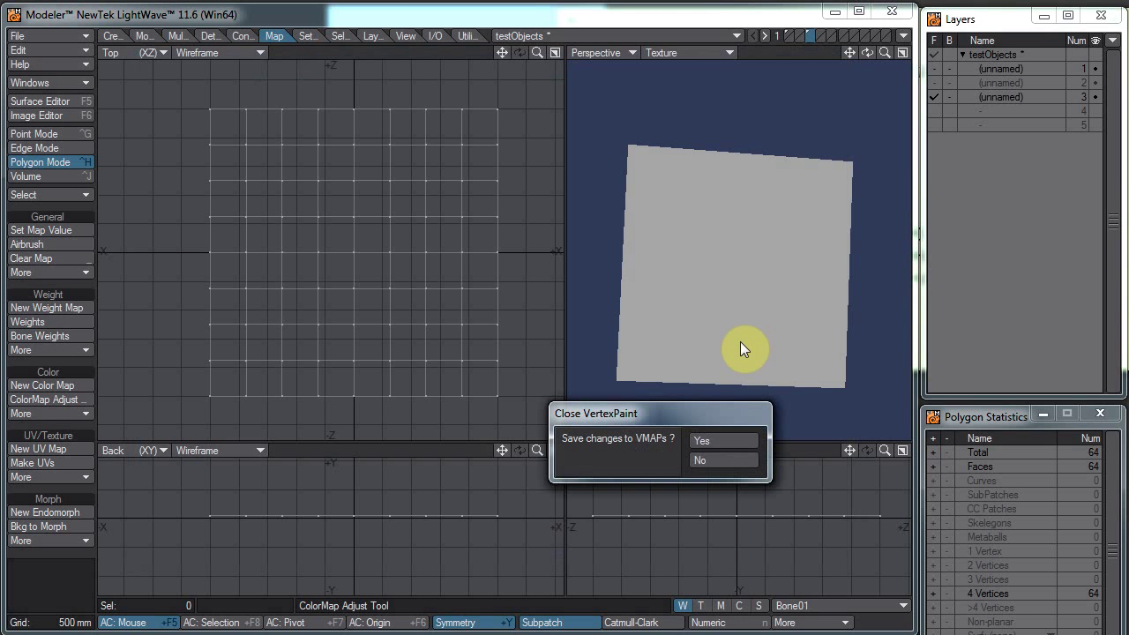
pyautogui.click(723, 440)
pyautogui.keyDown('alt'); pyautogui.moveTo(794, 380); pyautogui.dragTo(771, 245); pyautogui.keyUp('alt')
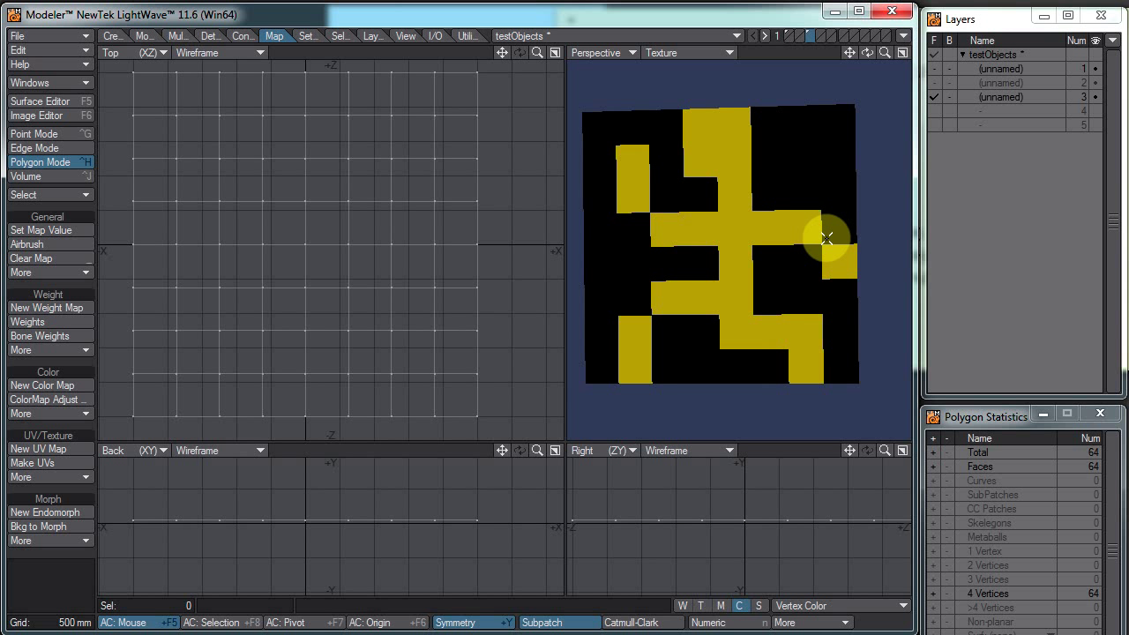